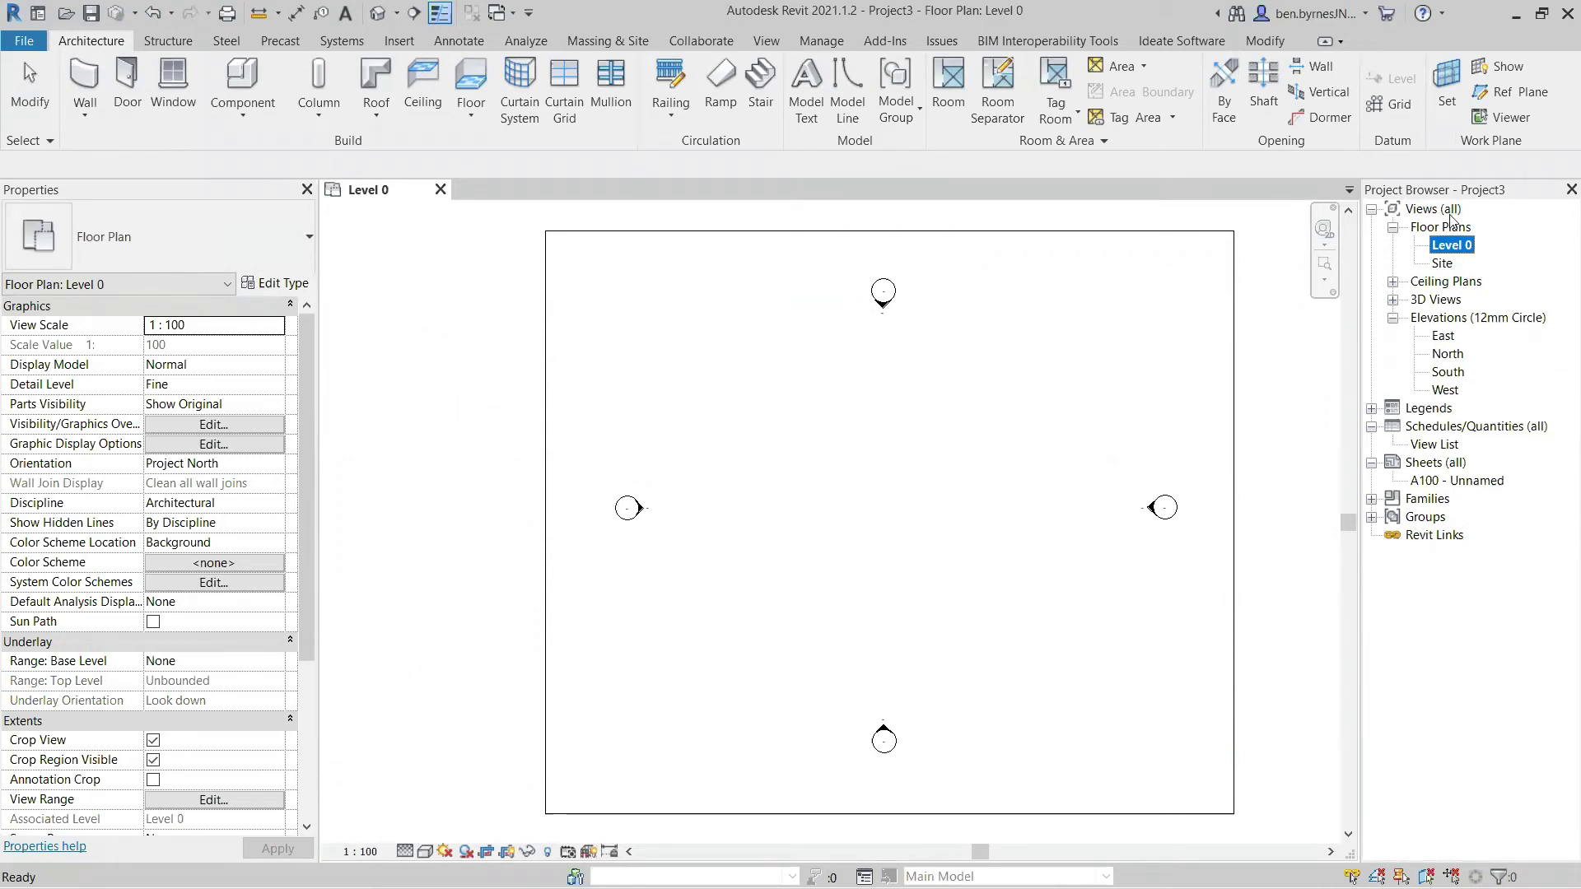
Step: Delete the sheet A100 - Unnamed from the project
click(1469, 484)
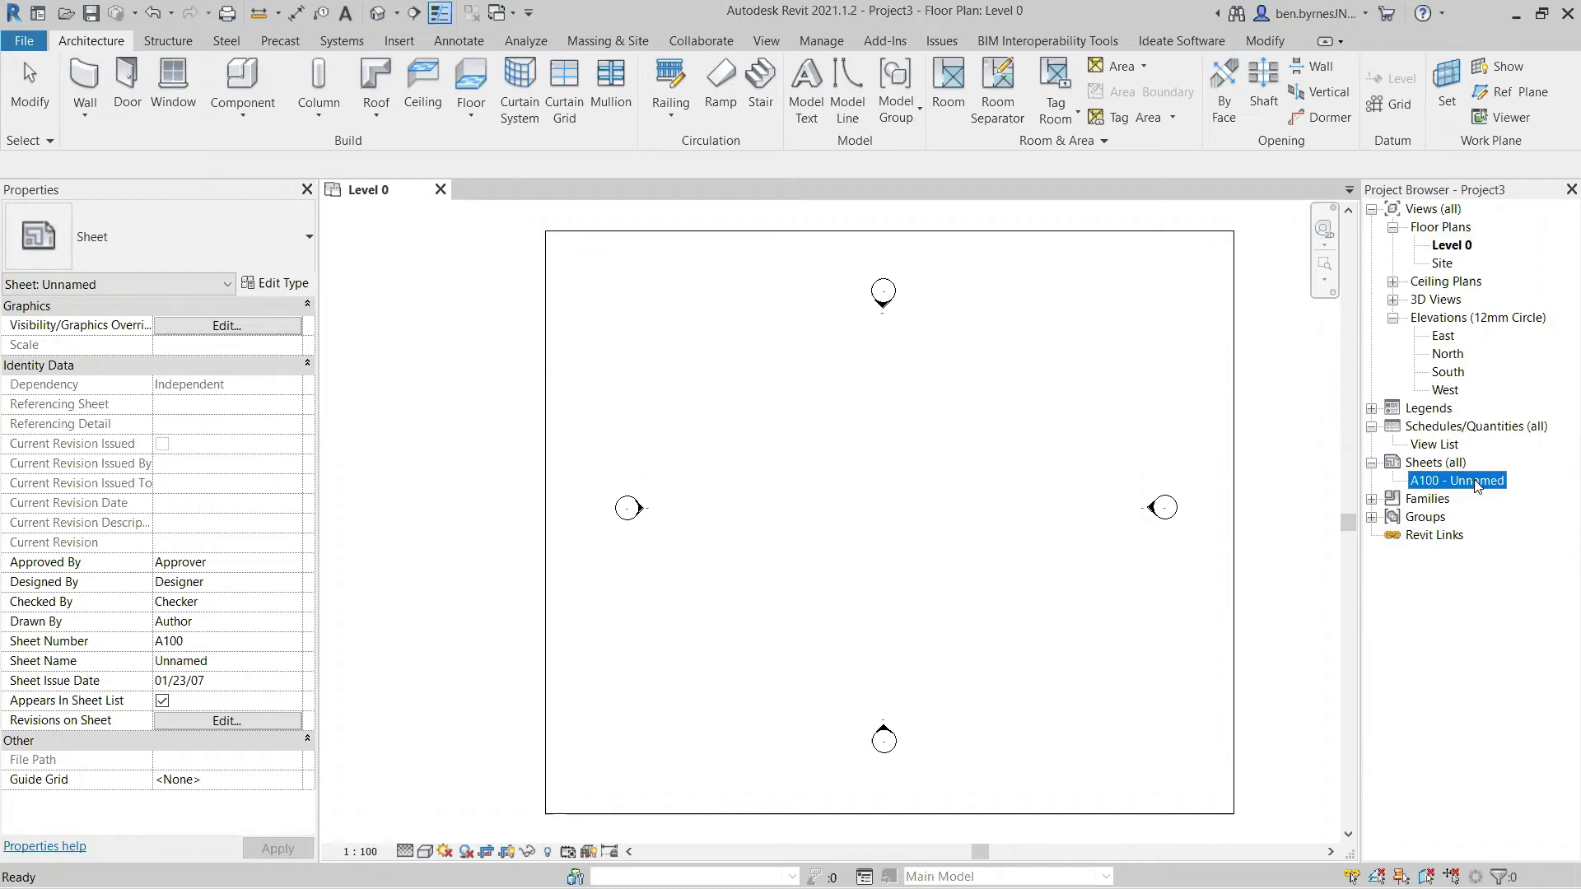
key(Delete)
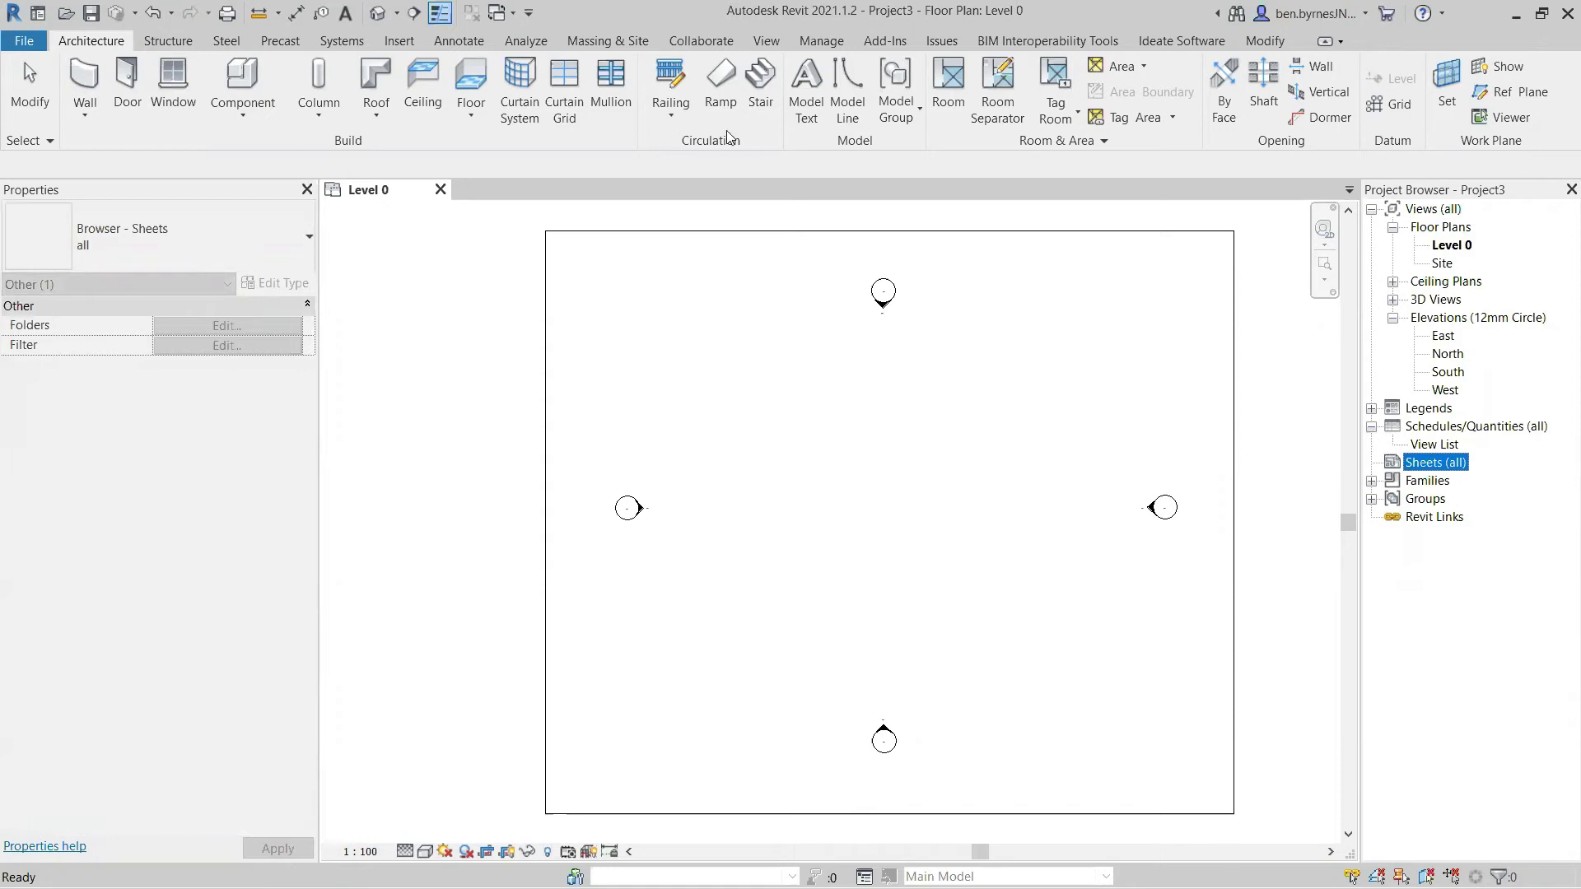
Step: Launch Dynamo for the current Revit project and bring its start window into view
click(827, 46)
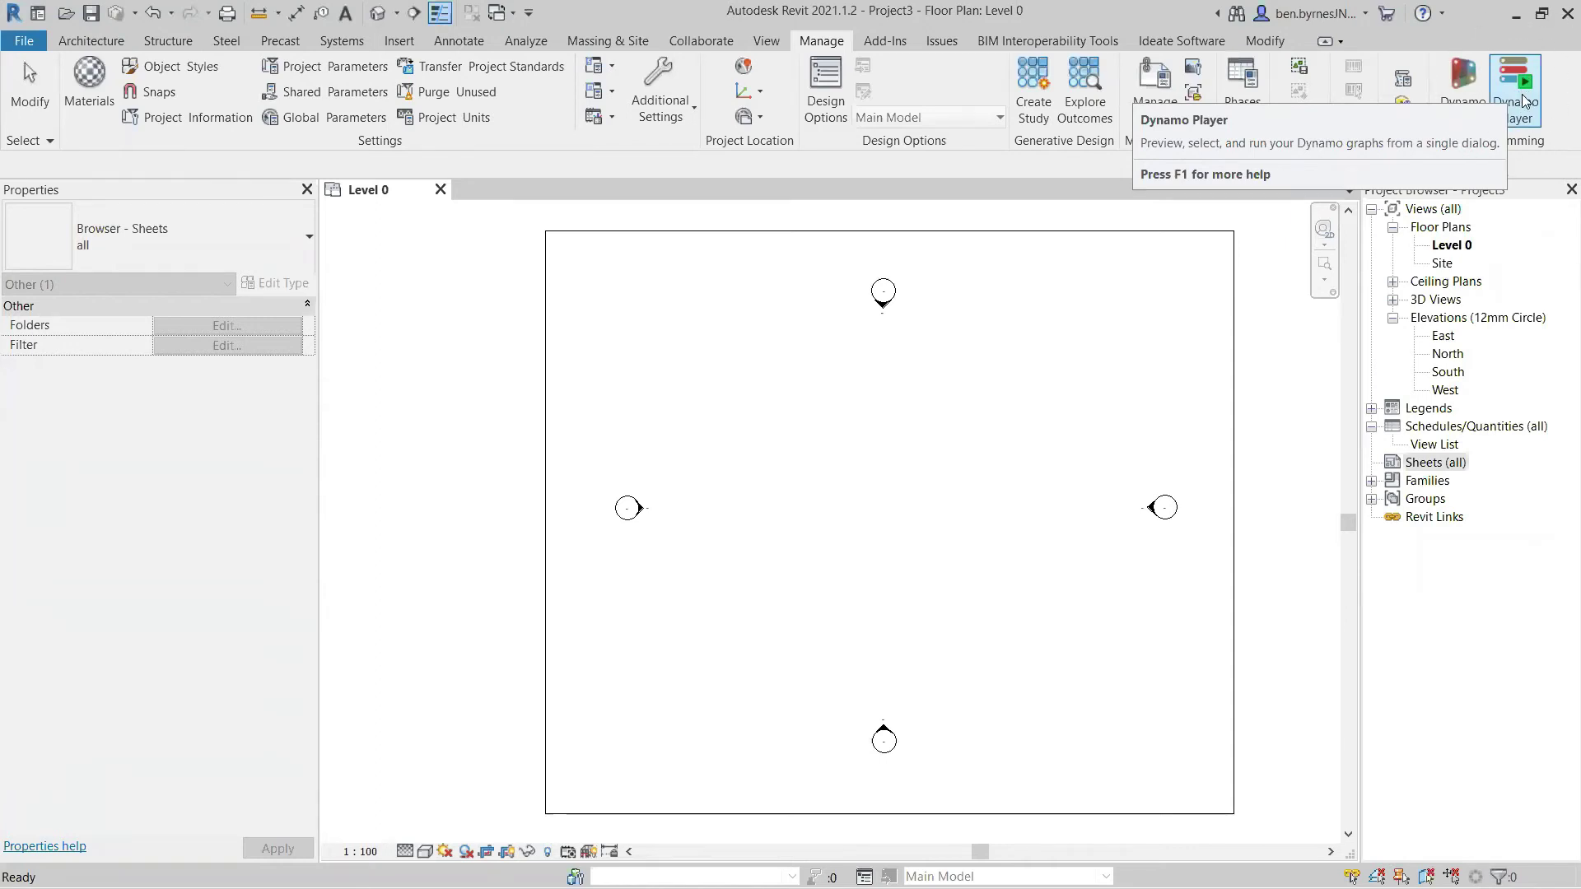
click(1462, 91)
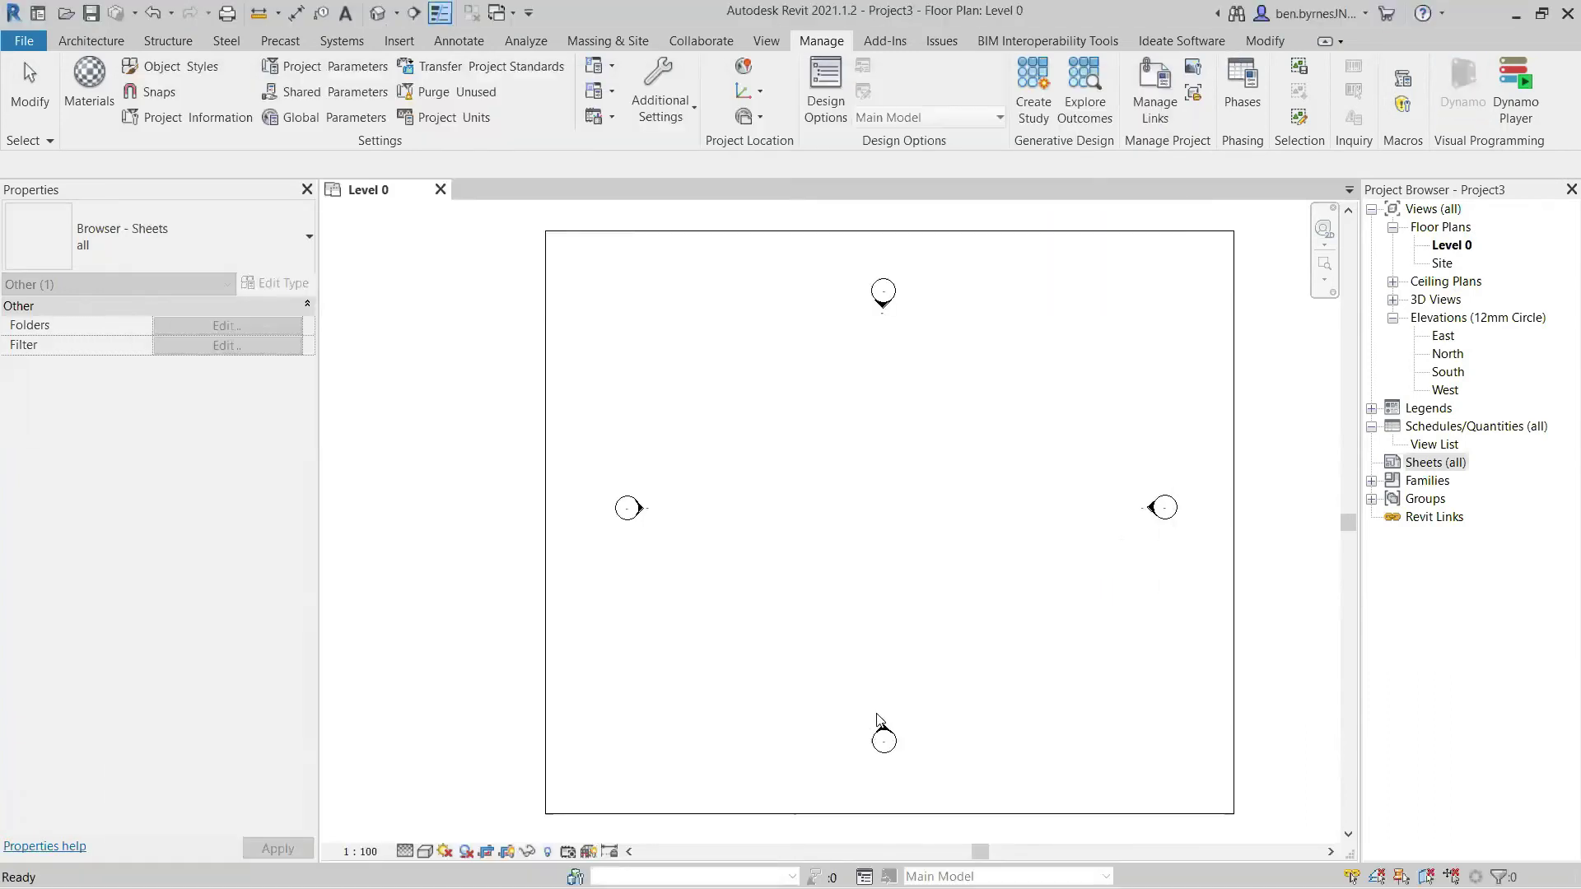
key(alt+Tab)
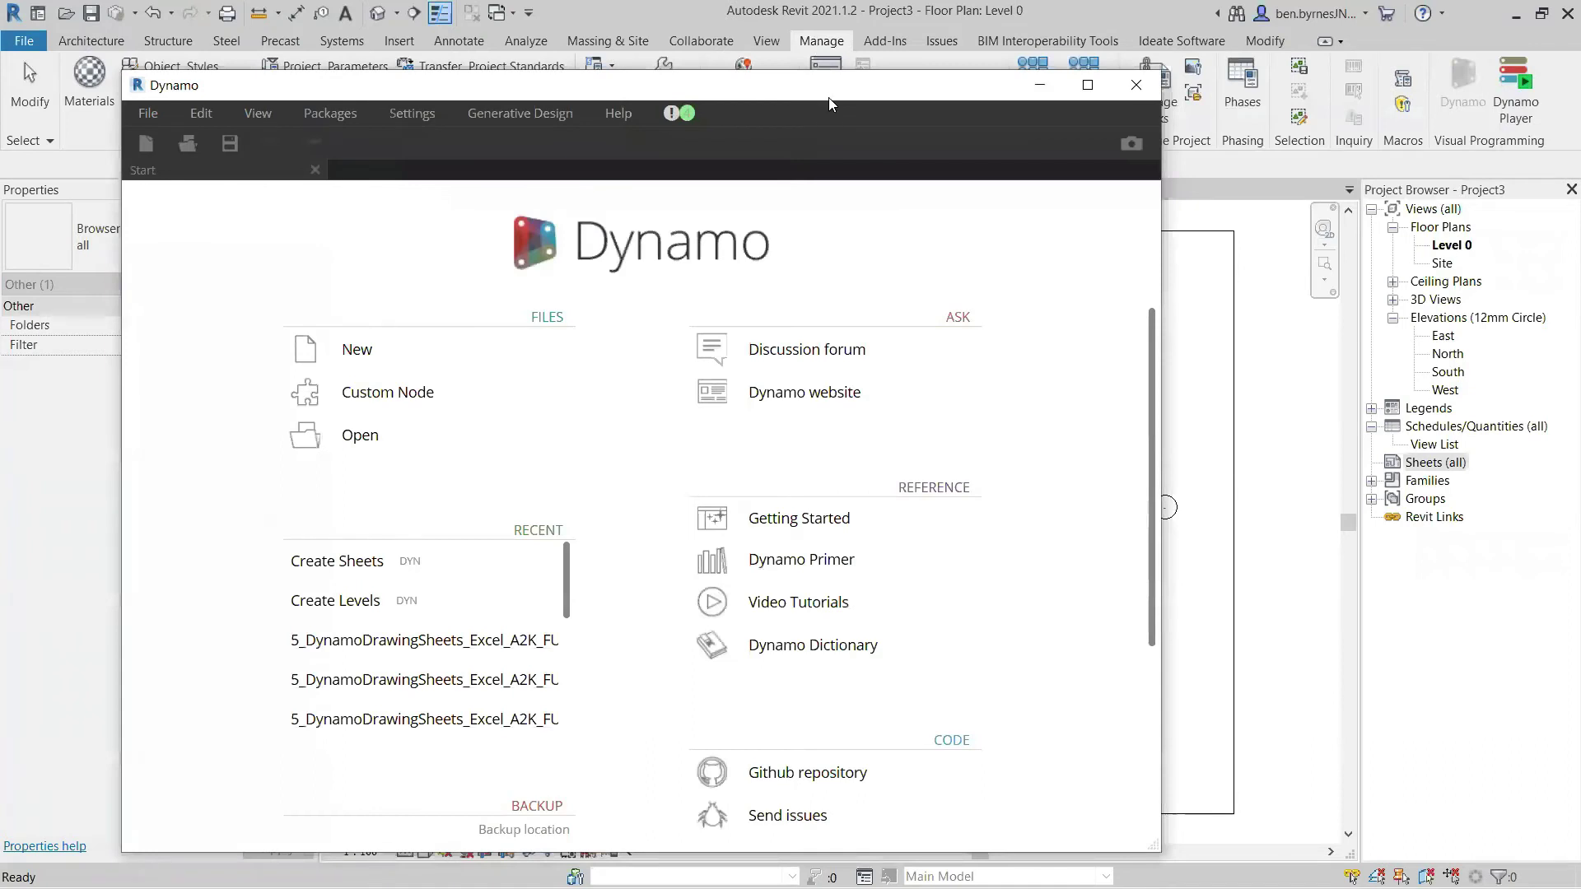
drag(856, 96, 1046, 67)
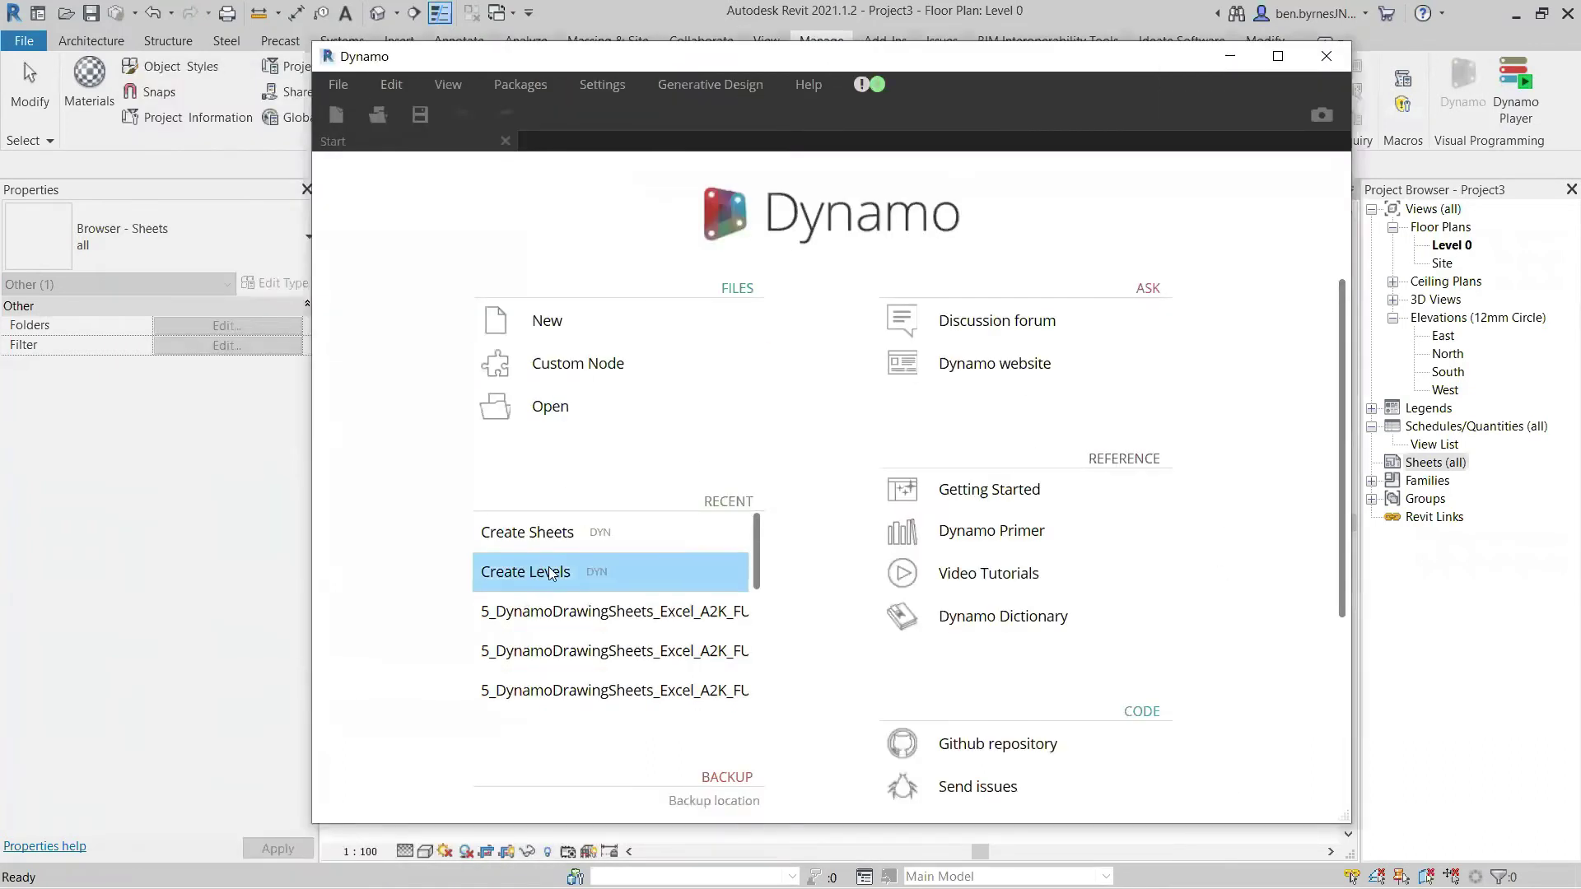
Step: Open the recent Create Levels graph and maximize the Dynamo window
click(727, 511)
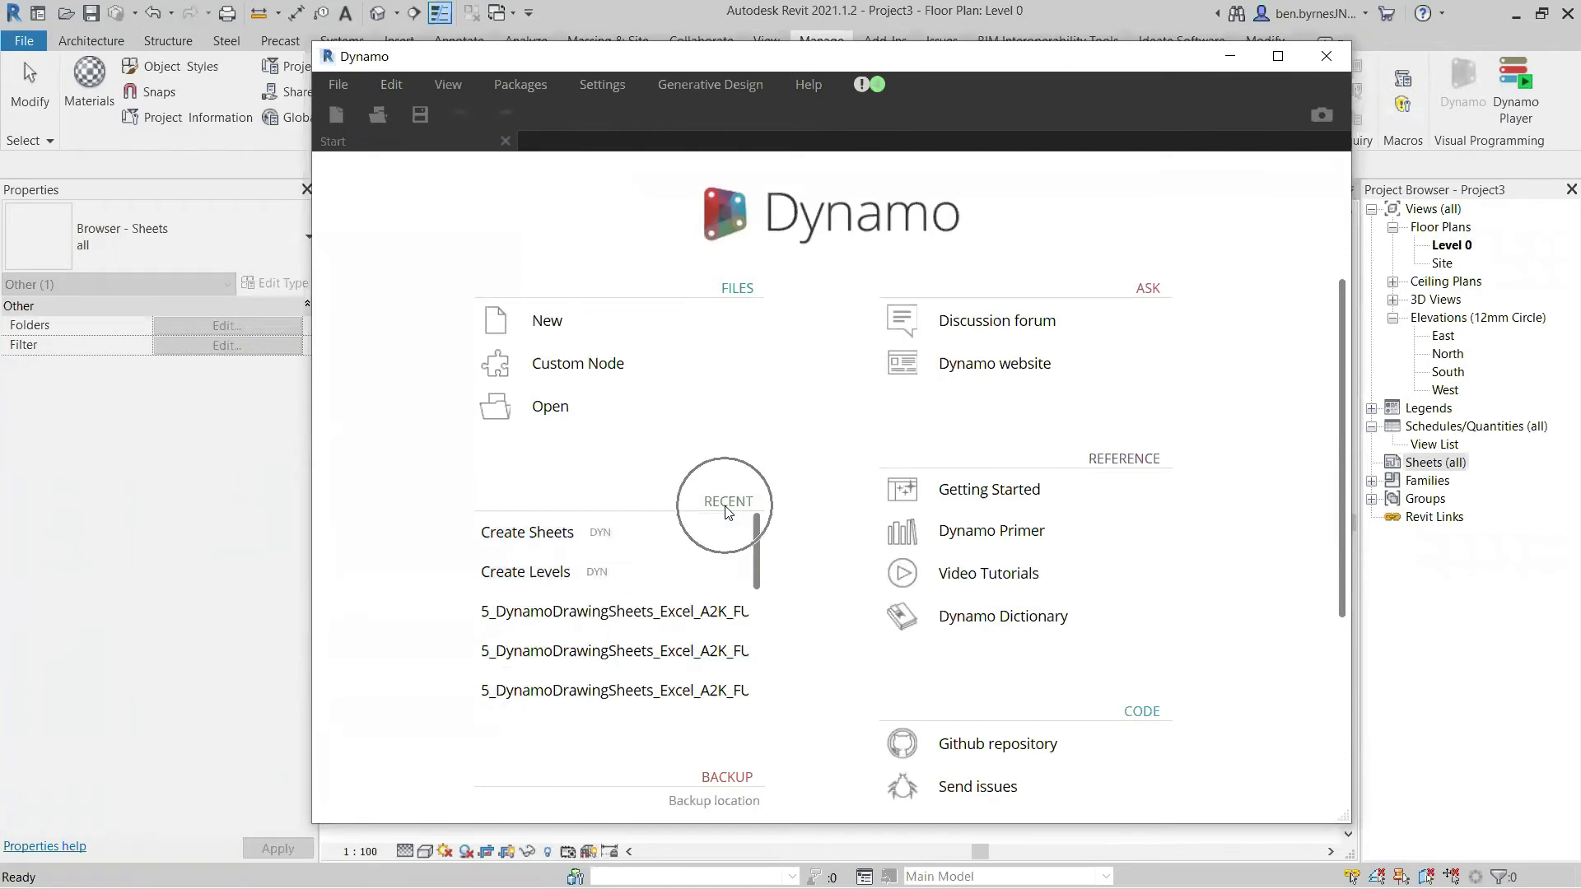
click(564, 573)
click(543, 528)
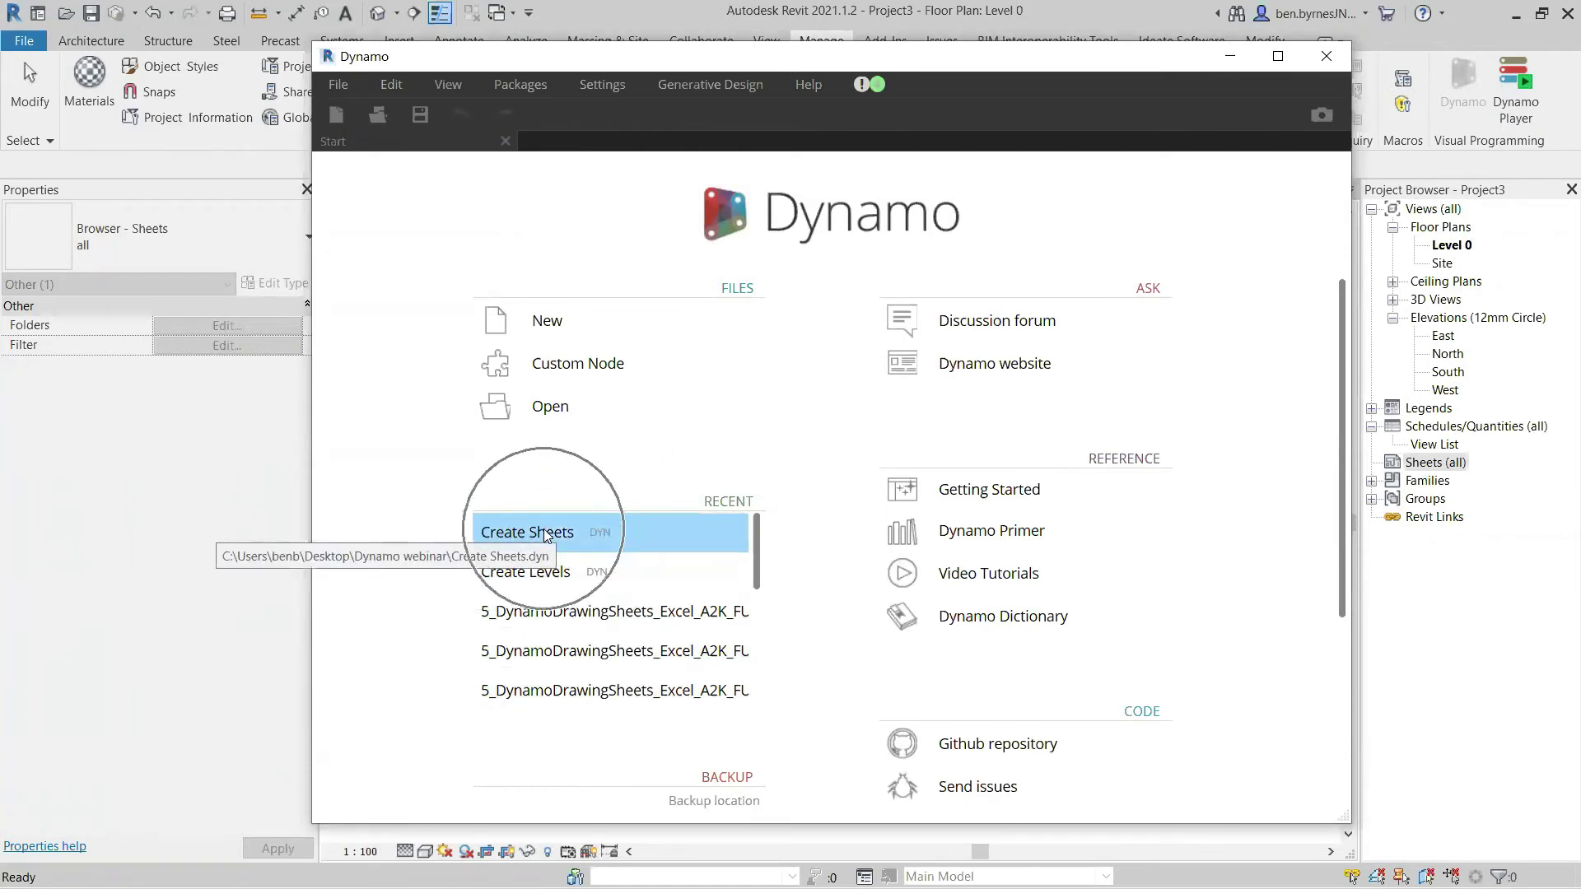
click(558, 574)
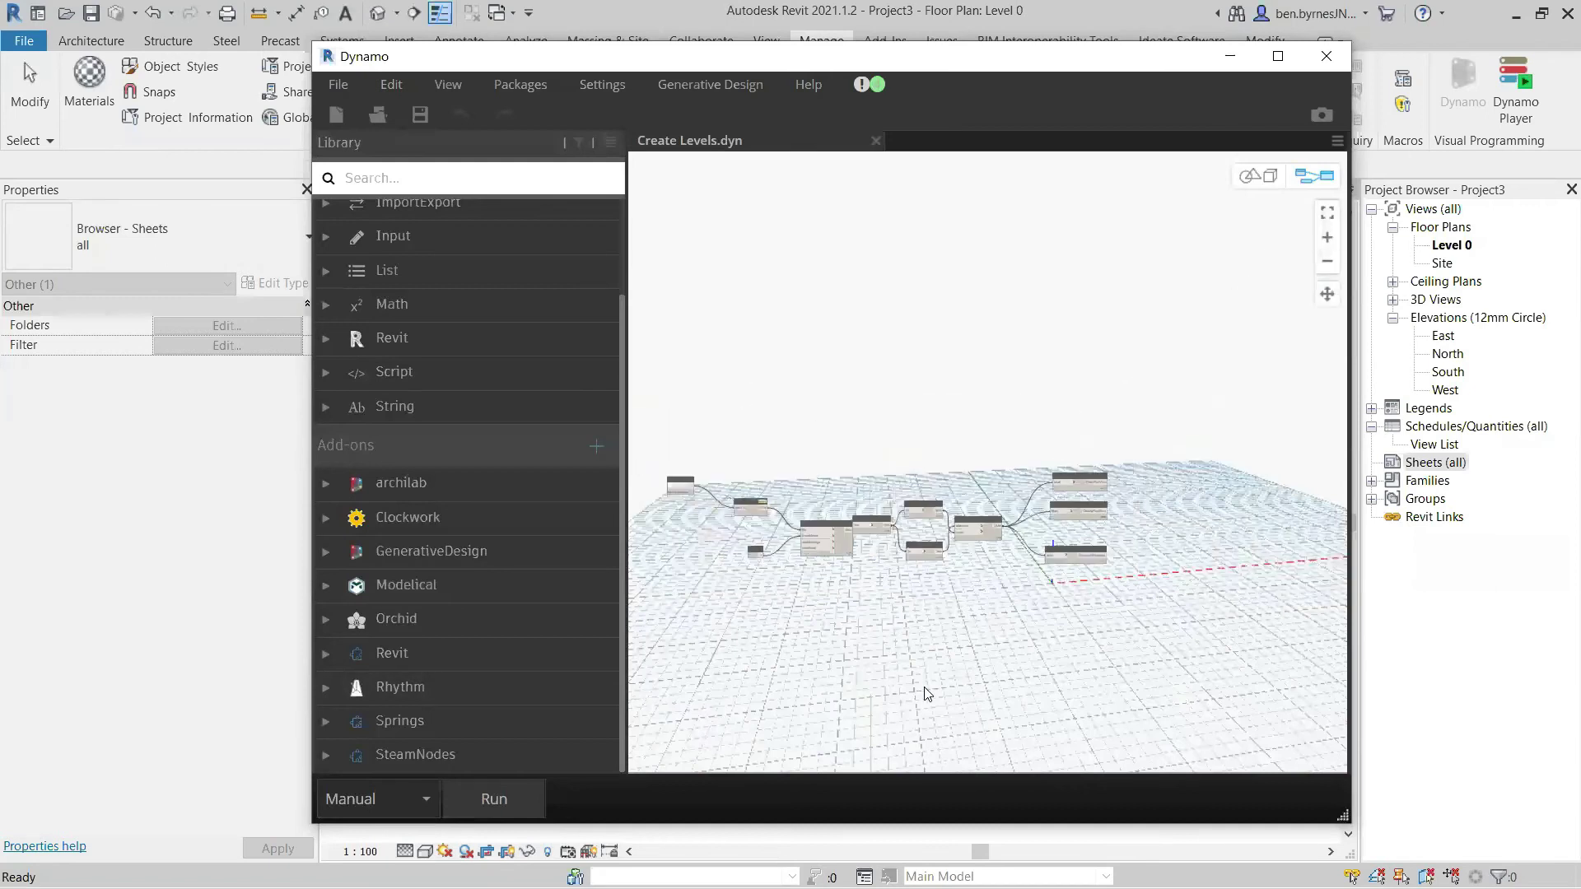
click(1278, 56)
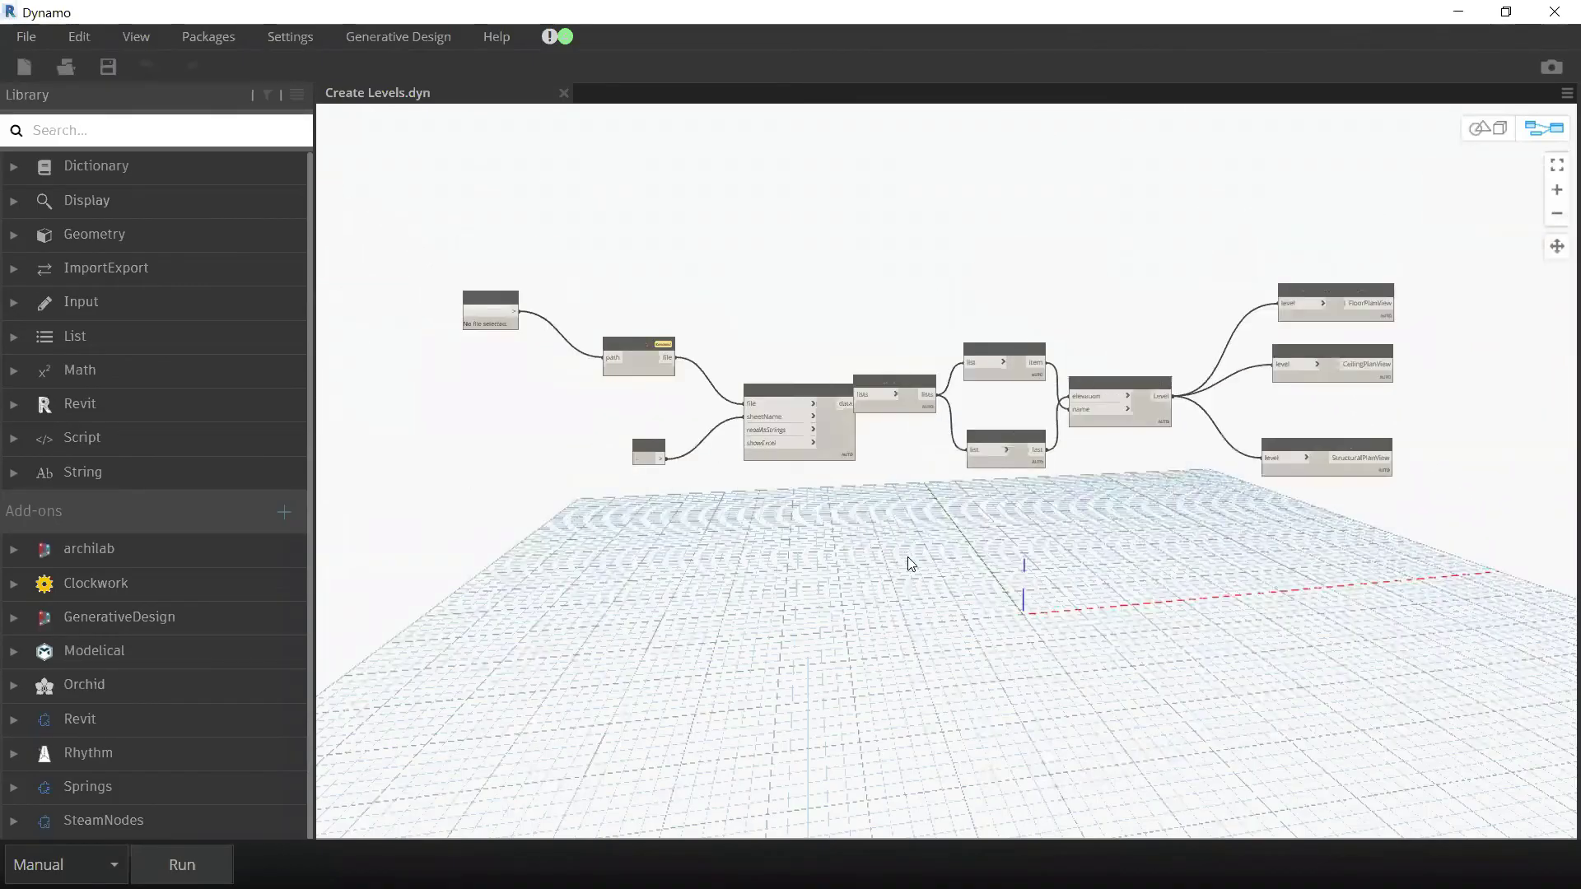
Step: Add a basic Input node to the graph and place it below the existing nodes
click(19, 307)
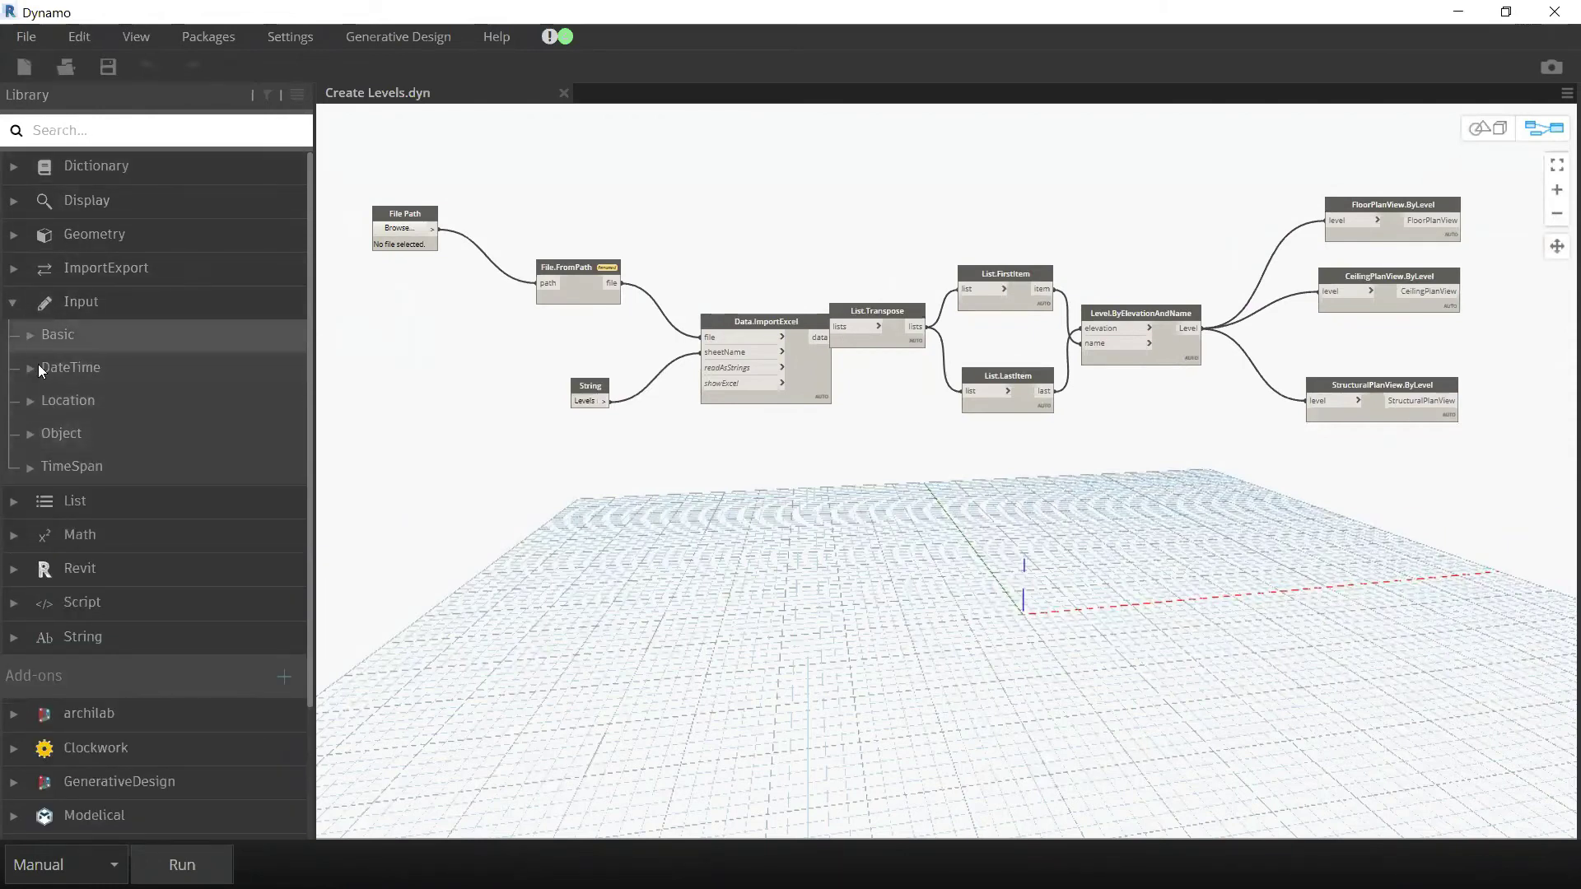
click(26, 335)
click(139, 399)
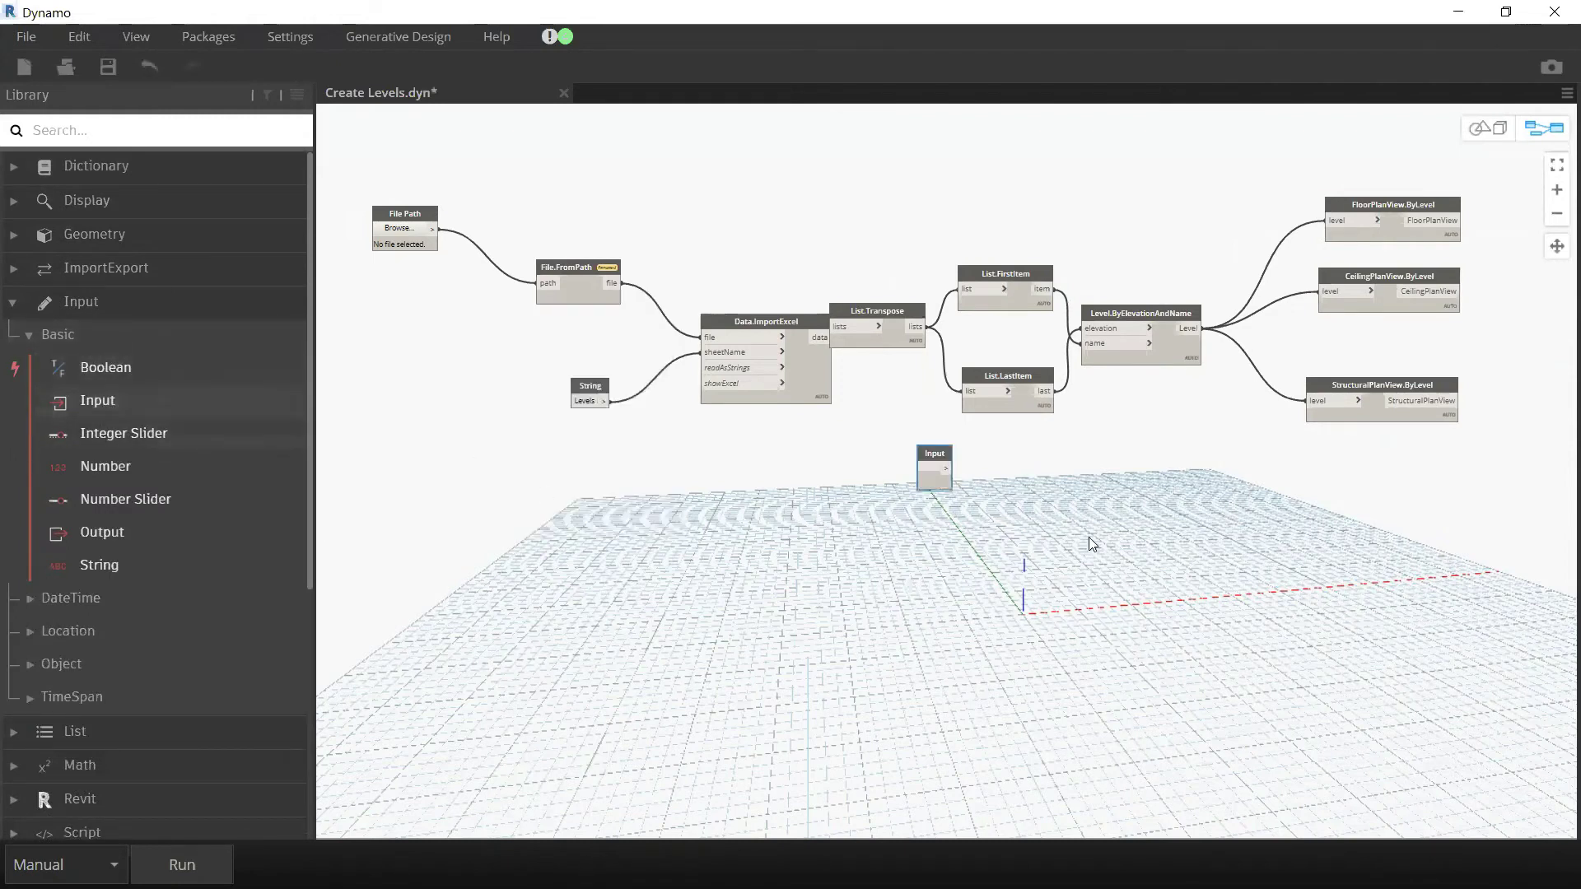
scroll(913, 449, up, 5)
drag(899, 433, 683, 519)
scroll(759, 683, down, 4)
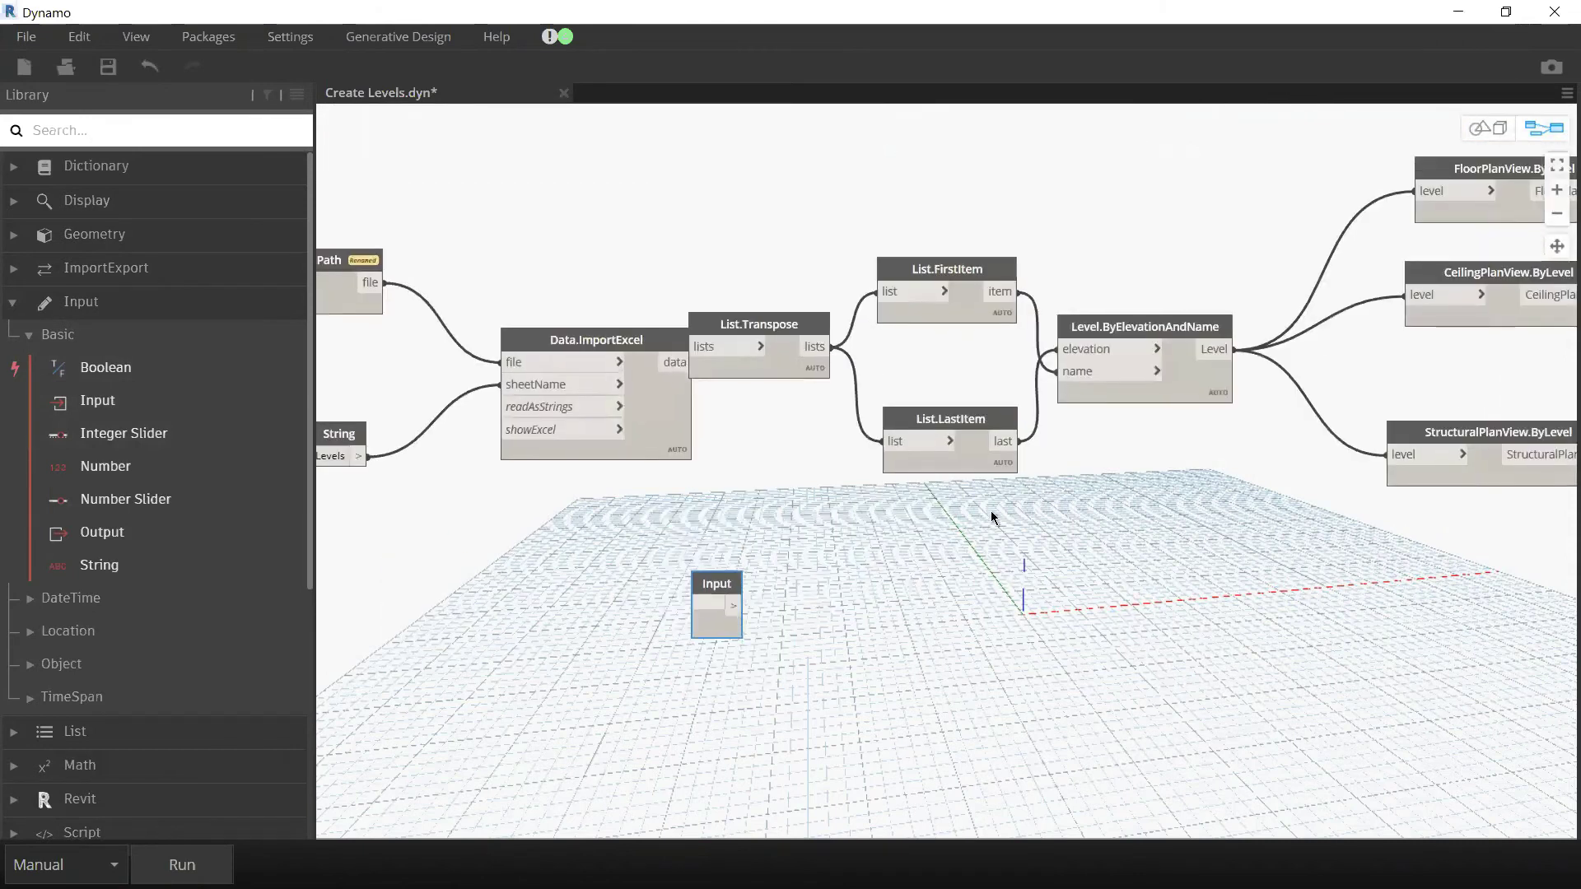
middle_drag(991, 511, 1079, 457)
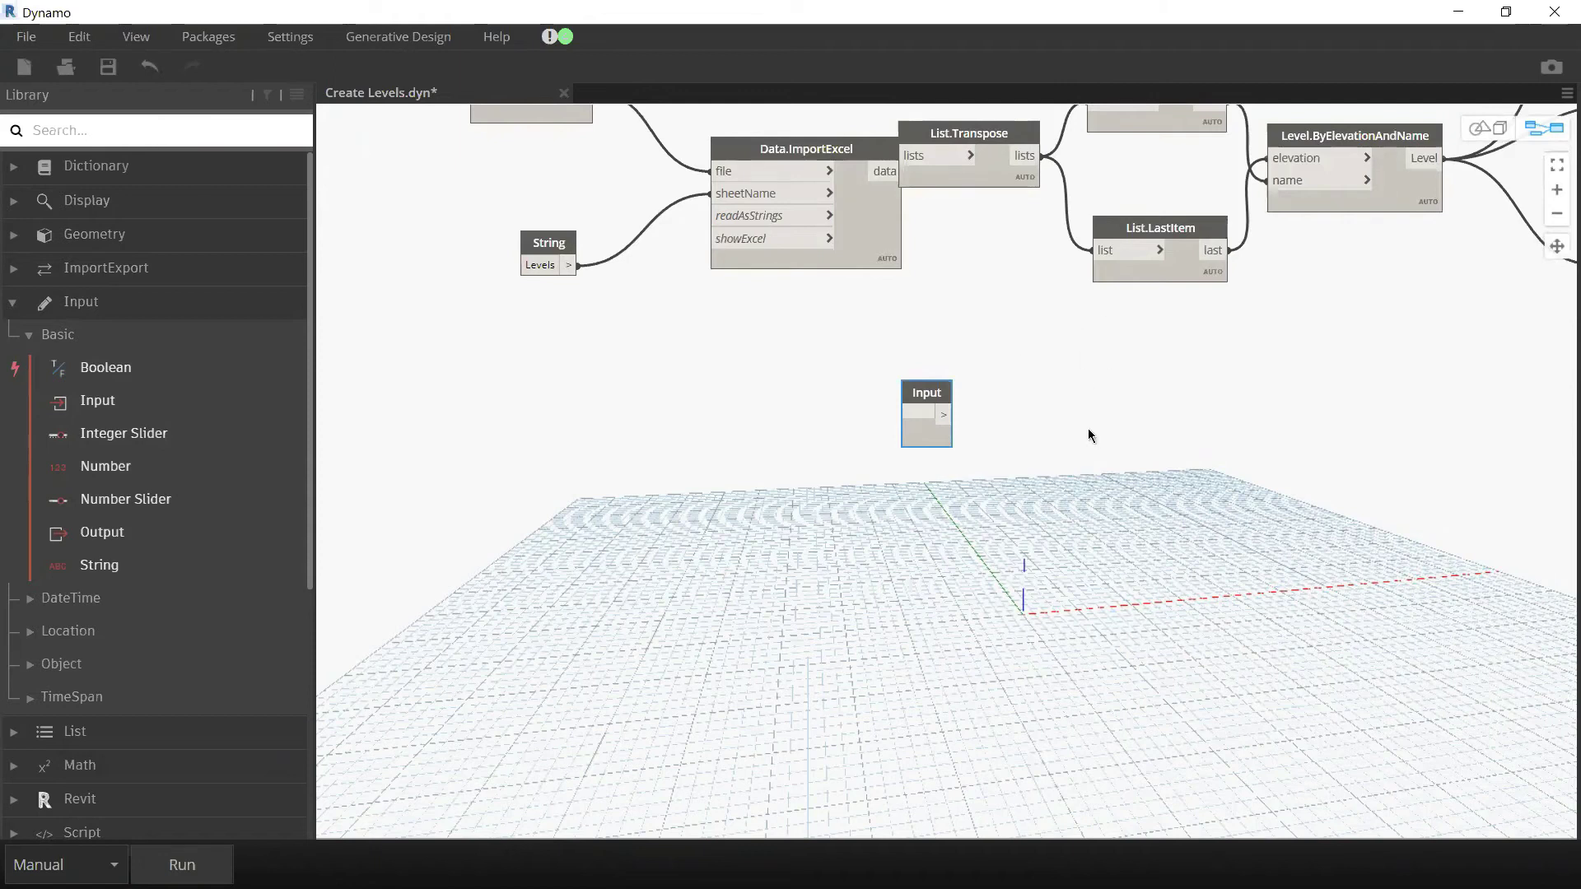
Step: Place an empty Code Block below the Input node, and delete the Input node
double_click(1088, 428)
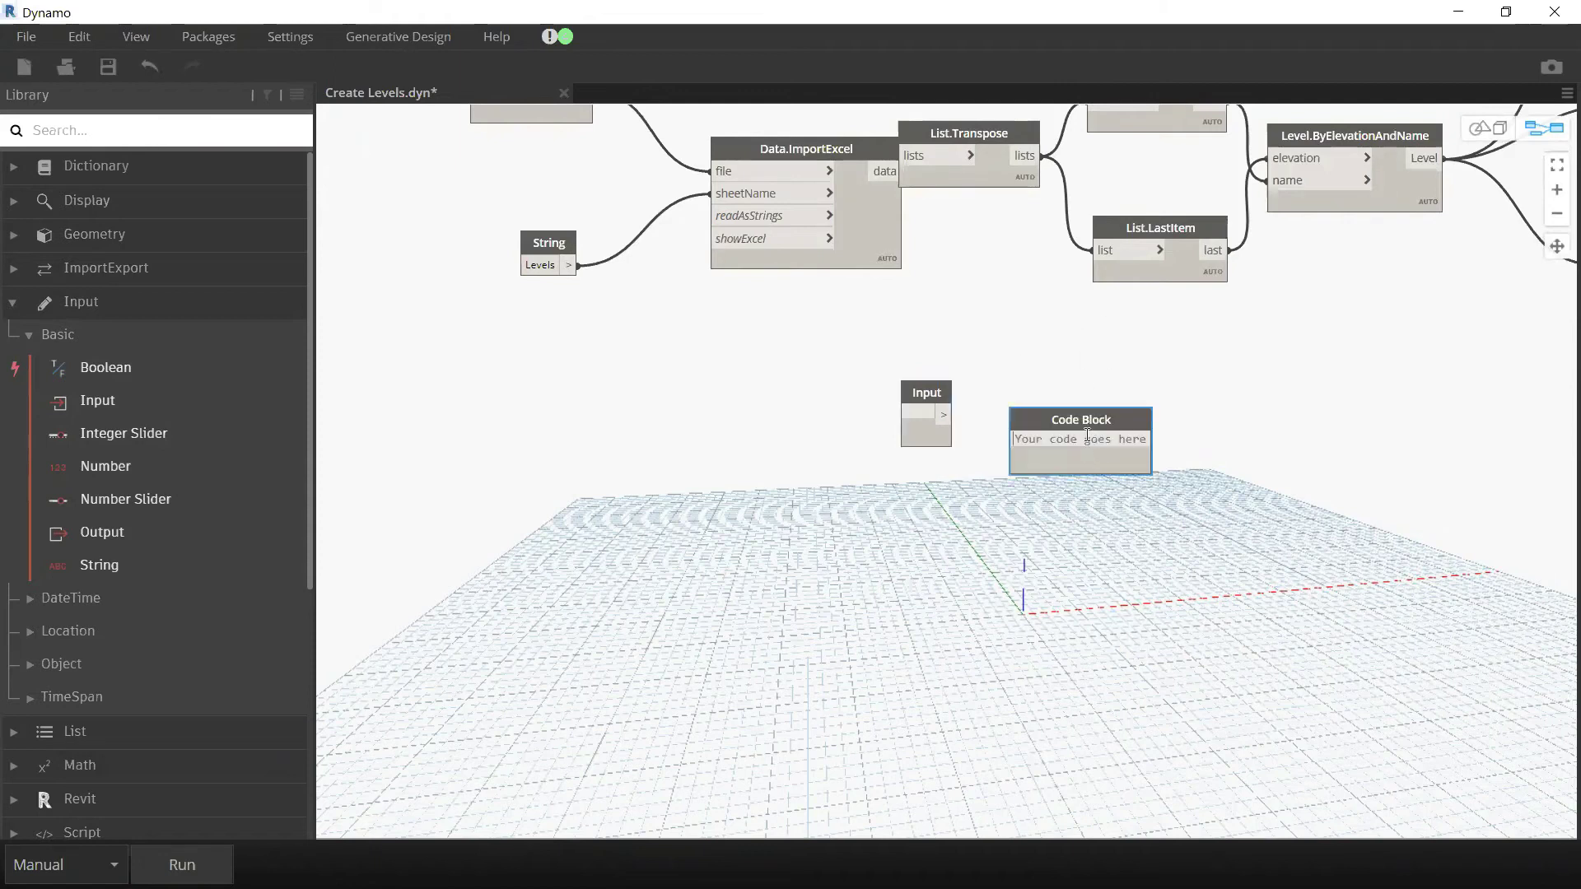
drag(1088, 424, 898, 555)
click(926, 399)
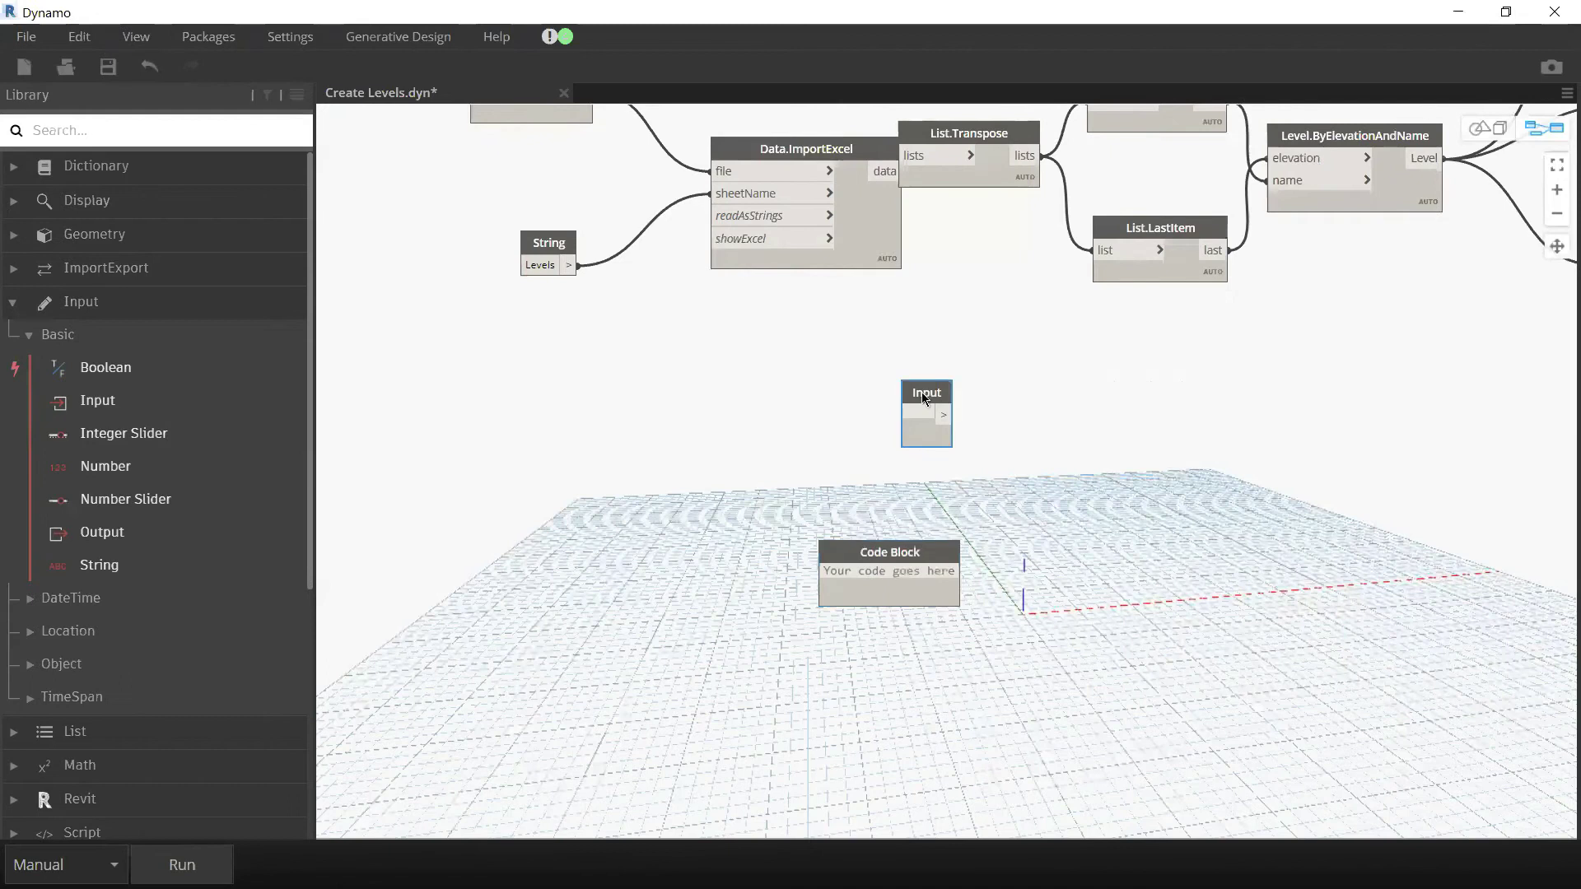
key(Delete)
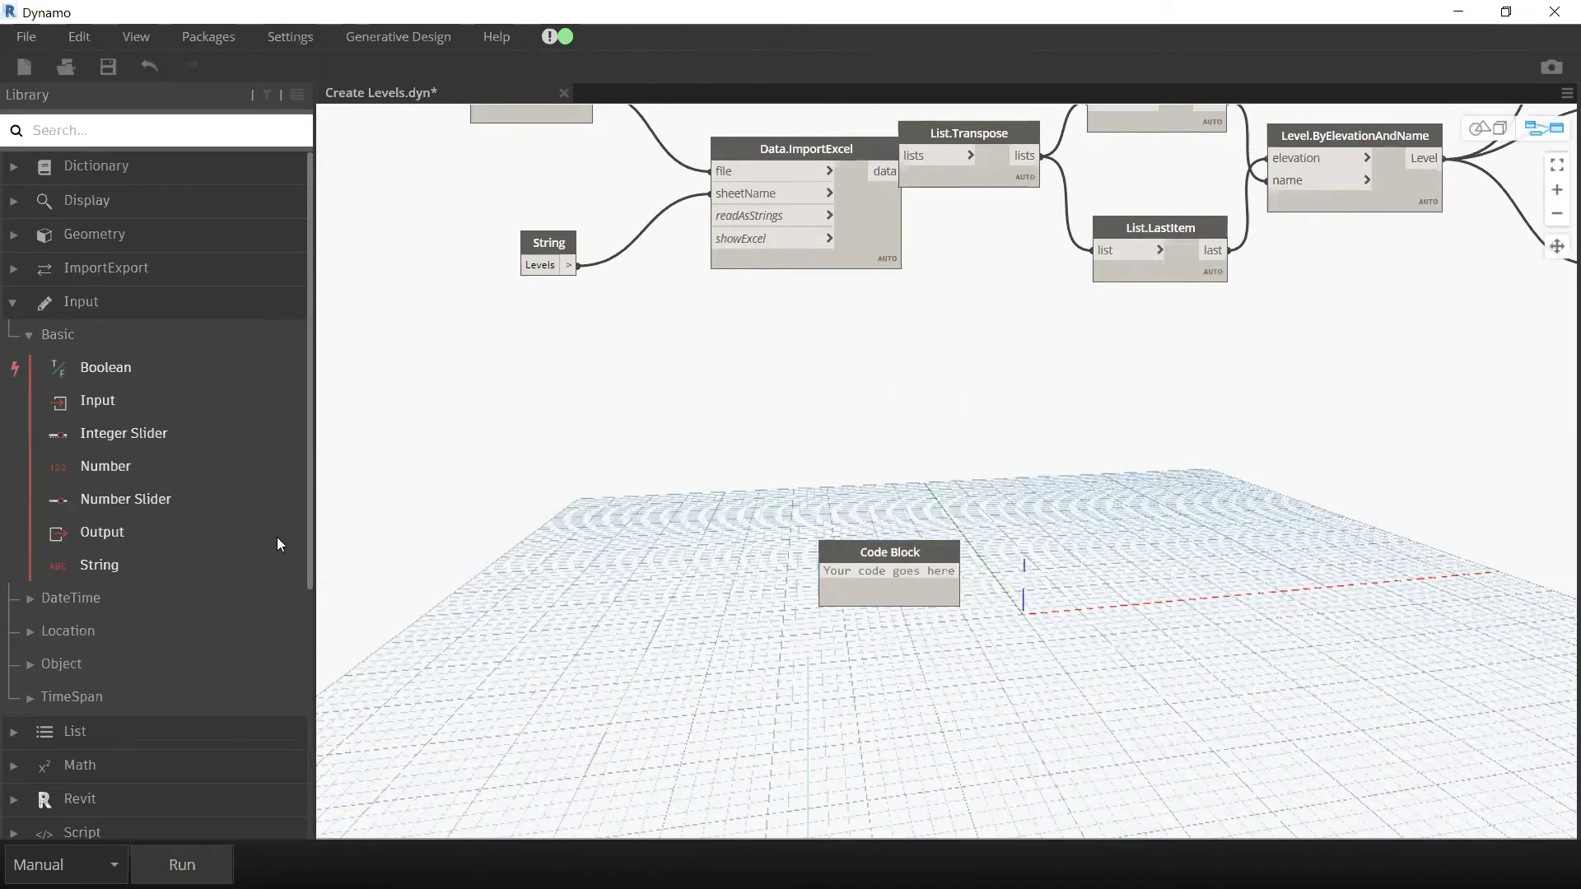
Step: Add Revit's All Elements at Level selection node and place it beside the Code Block
click(14, 802)
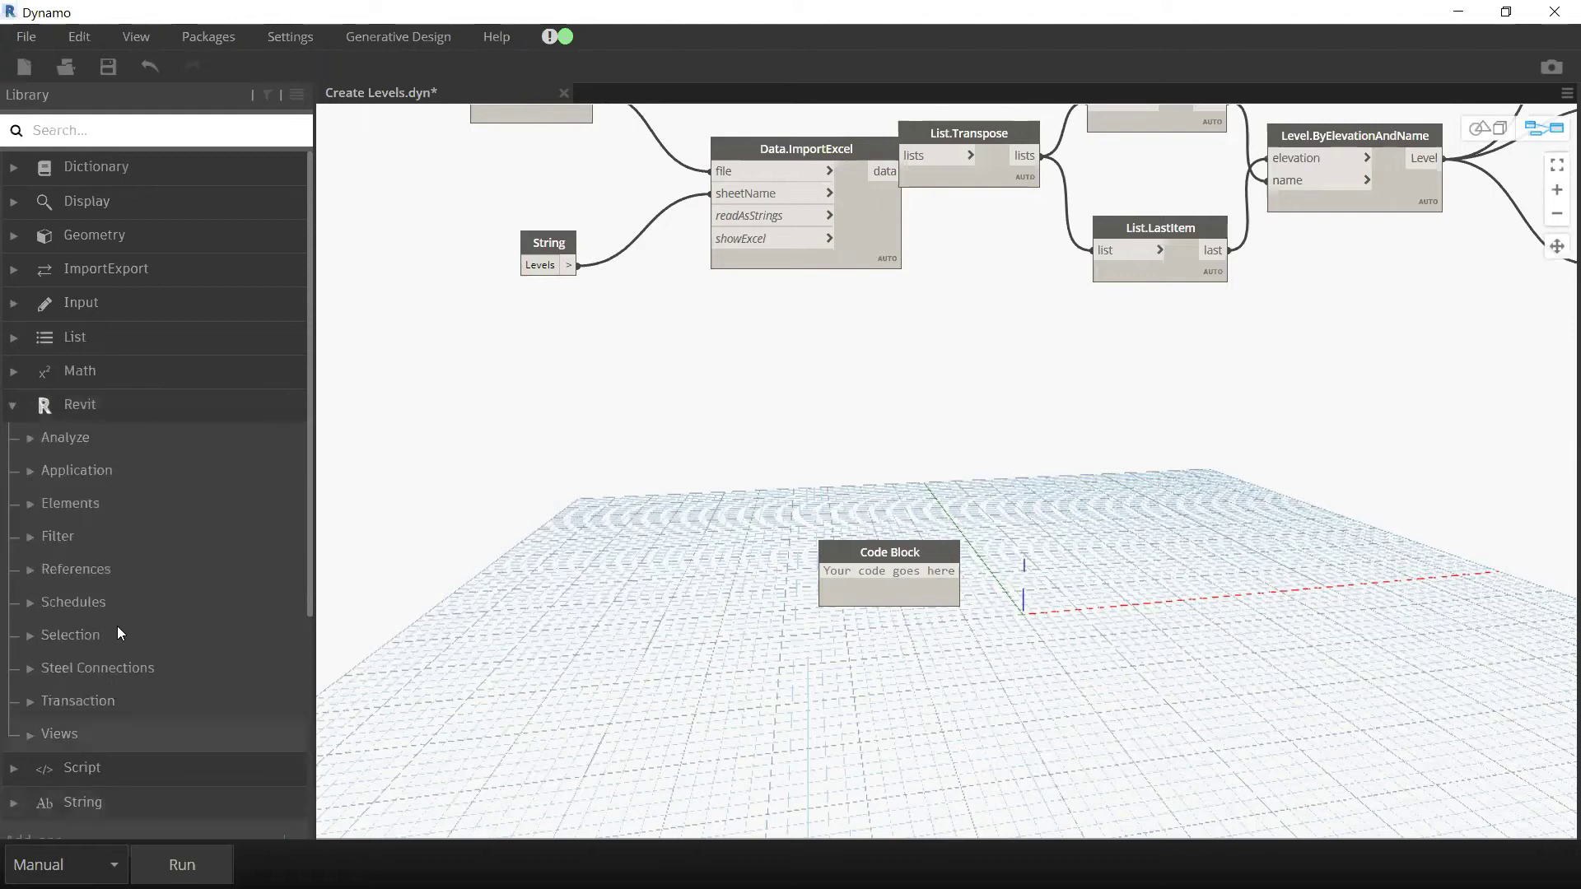
click(37, 636)
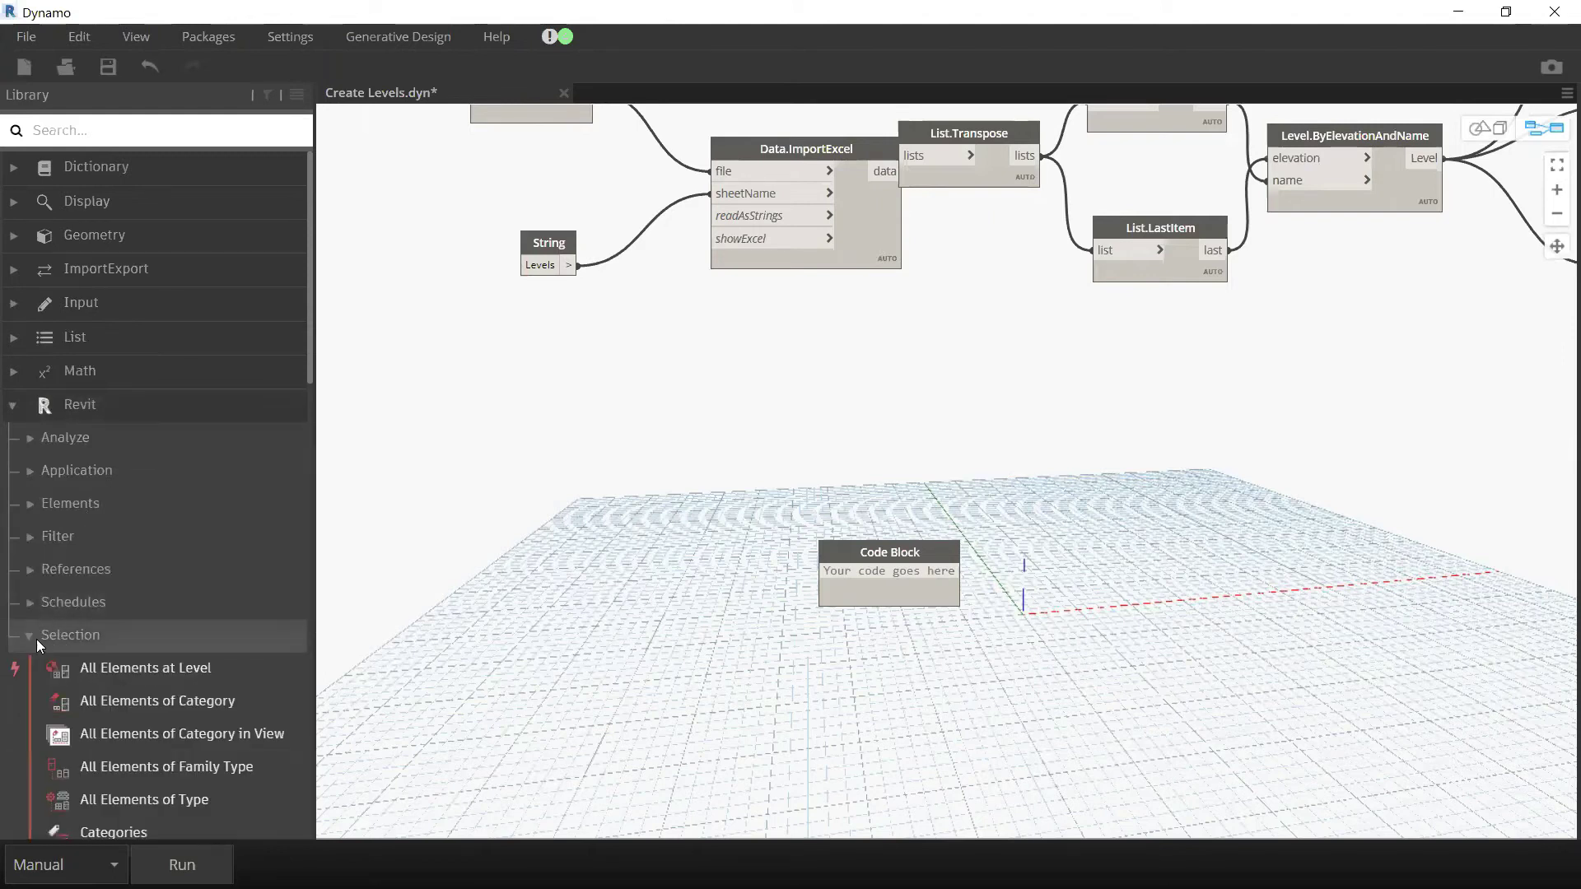
click(168, 665)
drag(991, 476, 1180, 556)
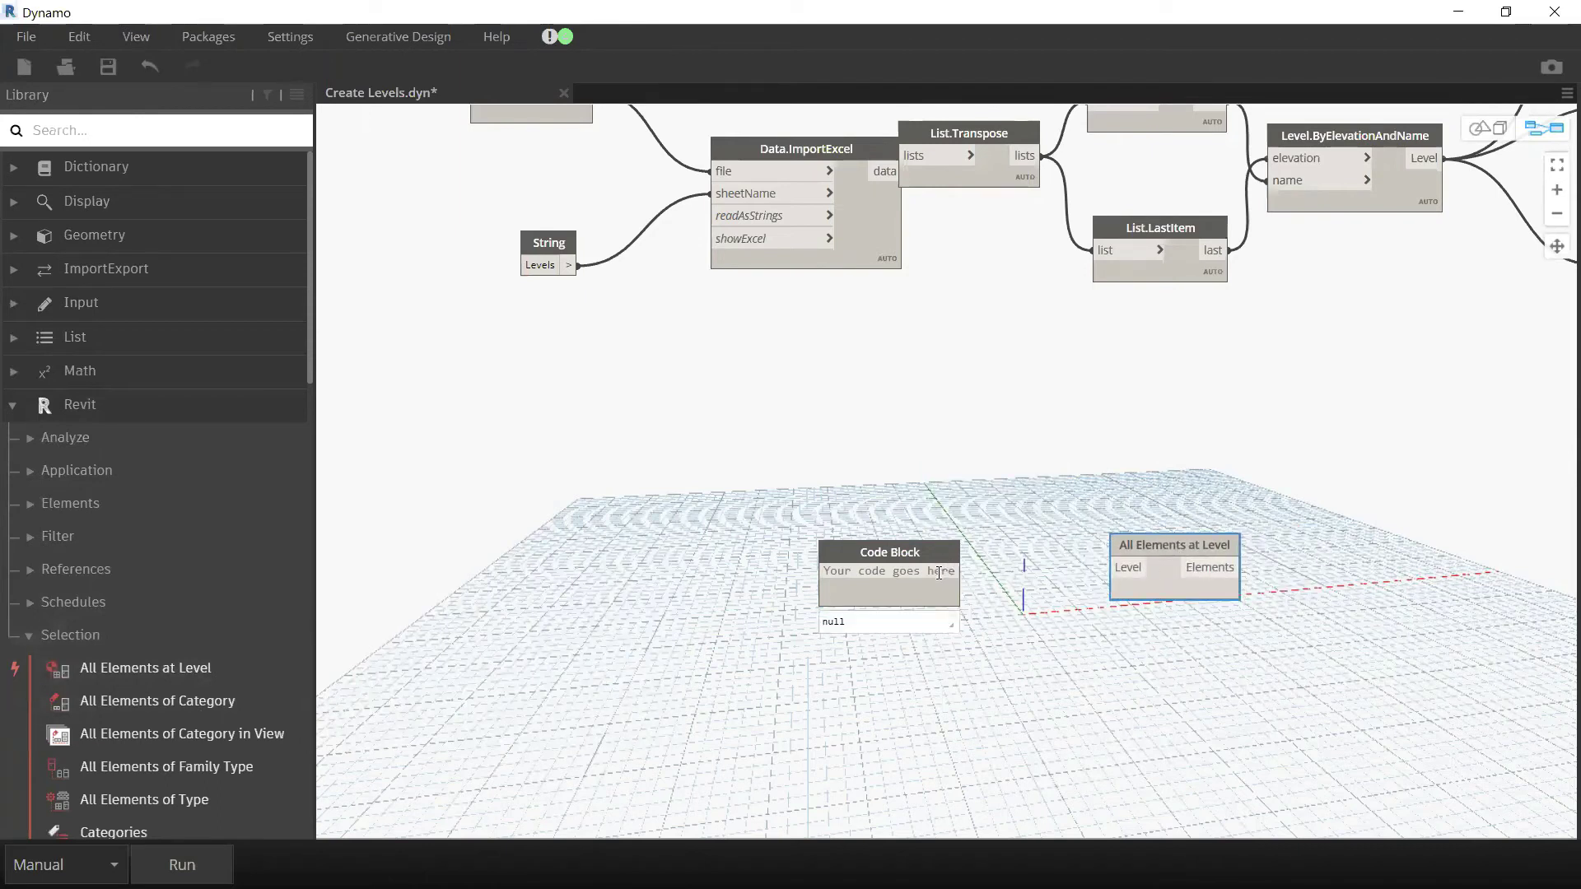
Step: Enter 43; in the Code Block and connect its output to the Level input of All Elements at Level
text(43;)
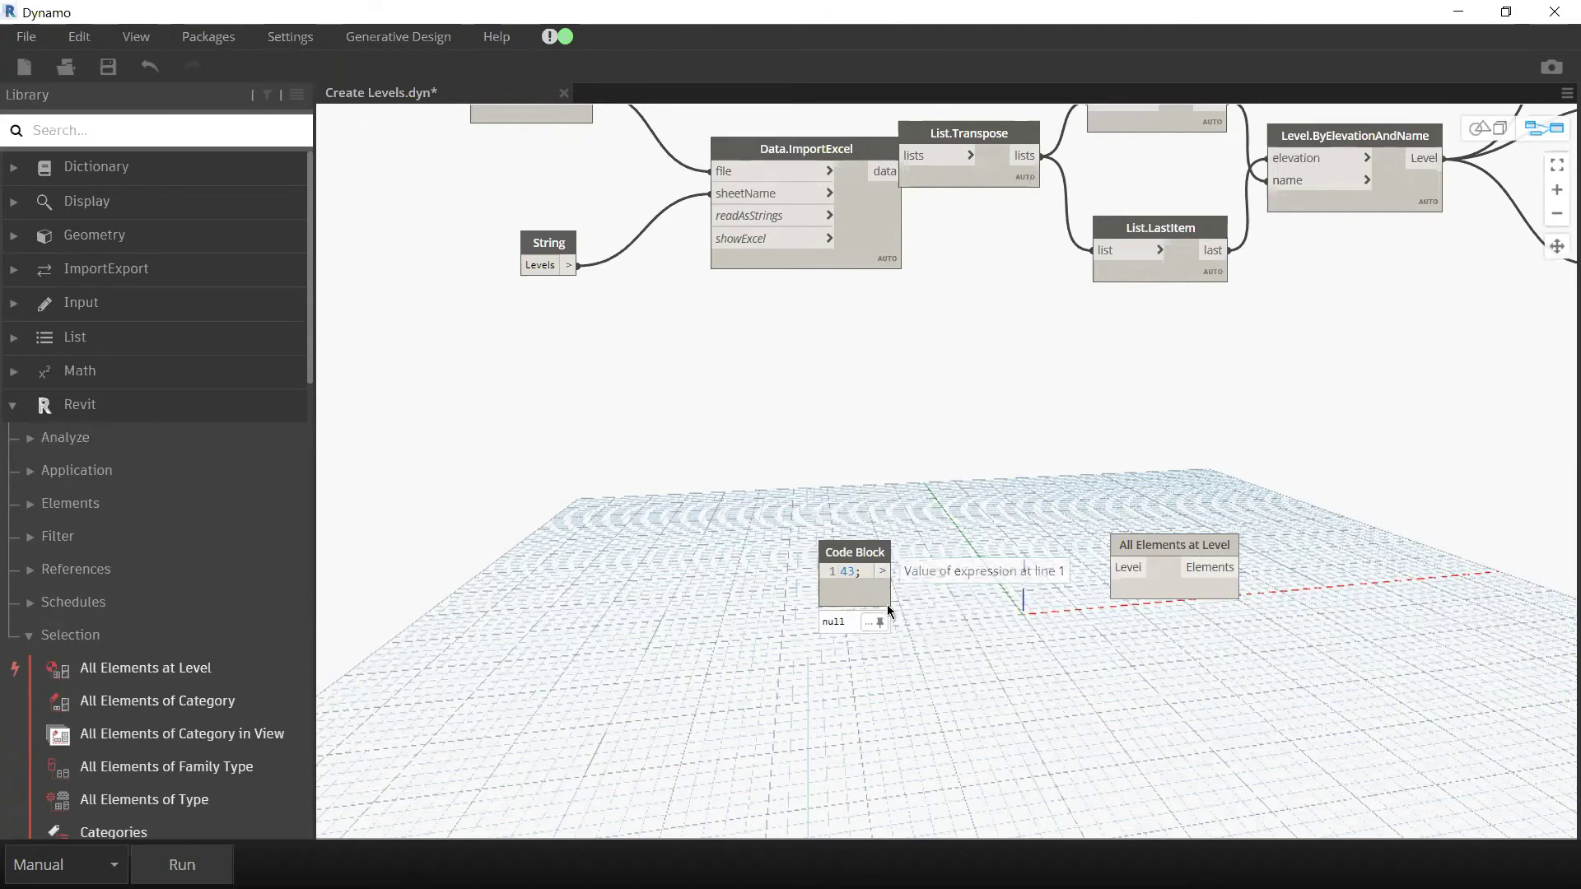
click(882, 571)
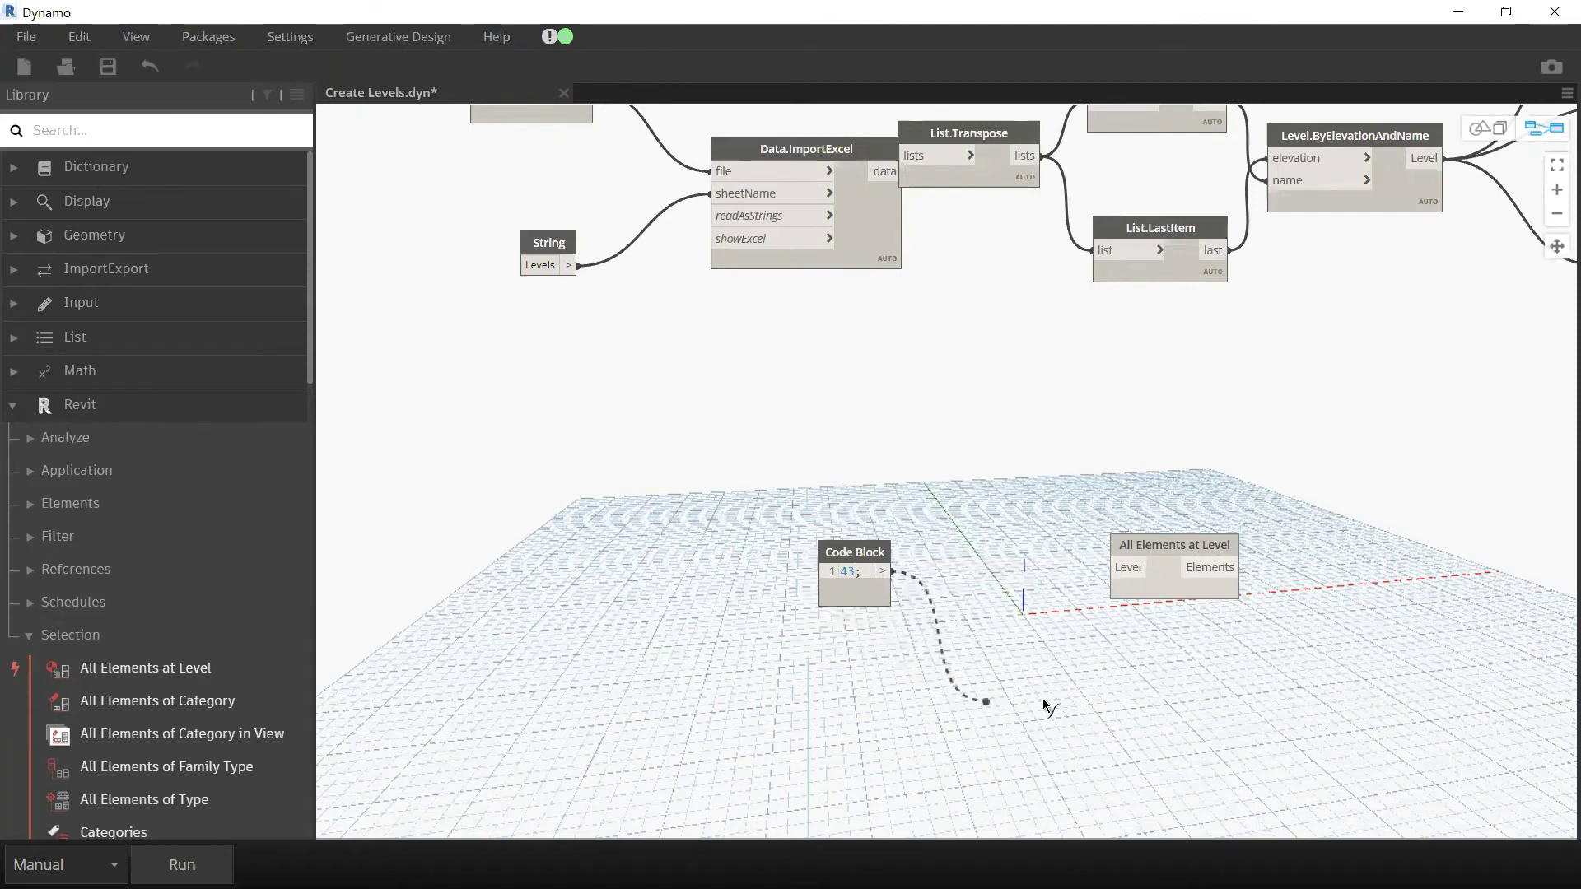
click(1112, 581)
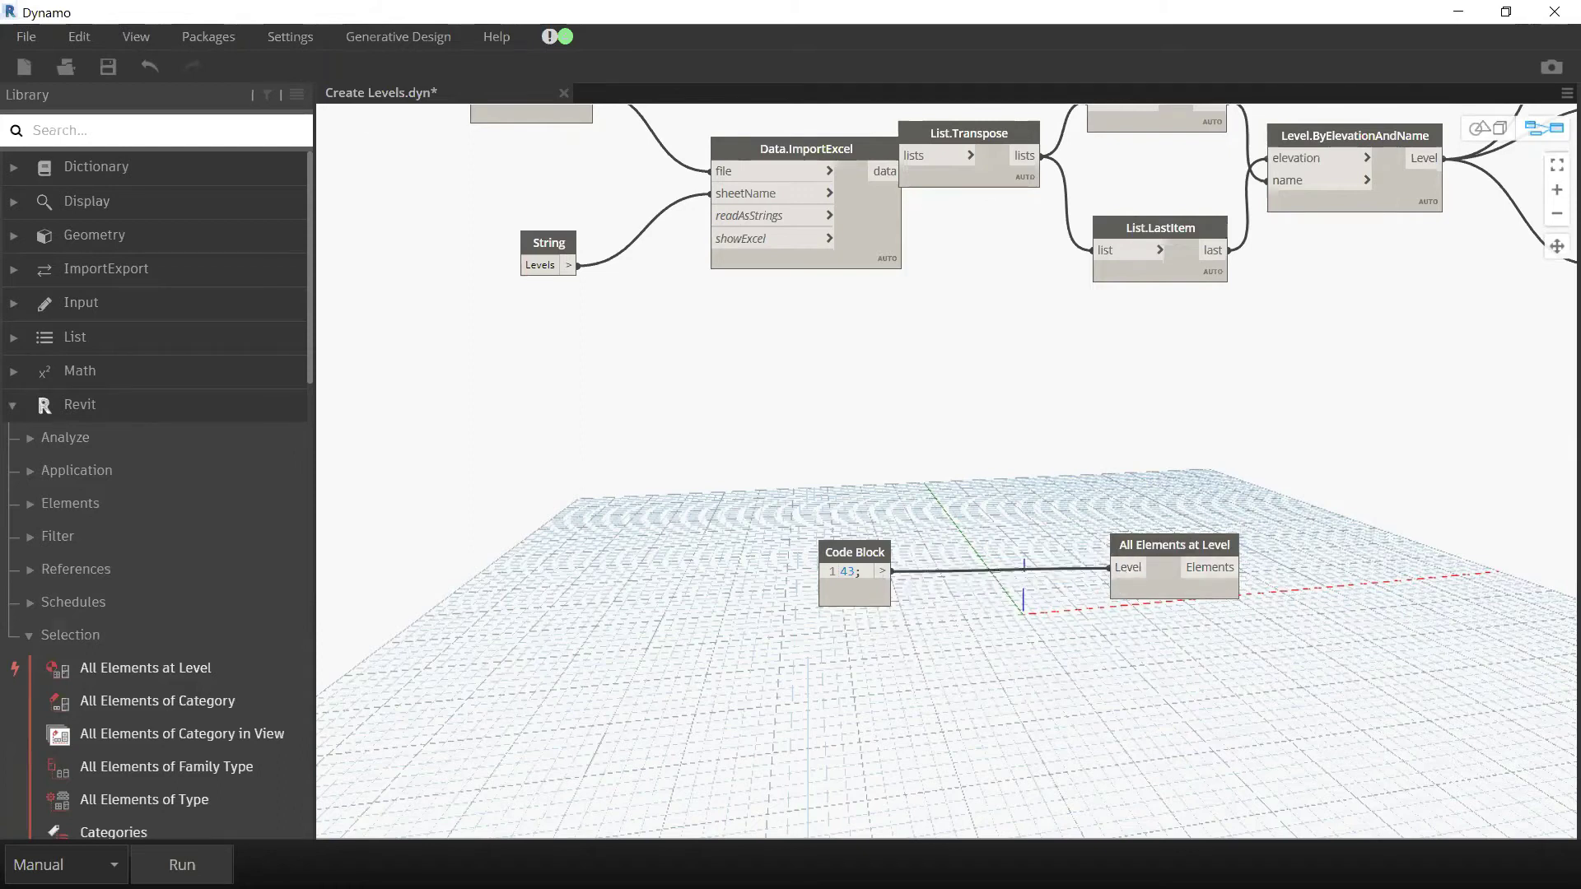
Step: Disconnect the Code Block's wire from the Level input of All Elements at Level
click(1108, 573)
click(1097, 583)
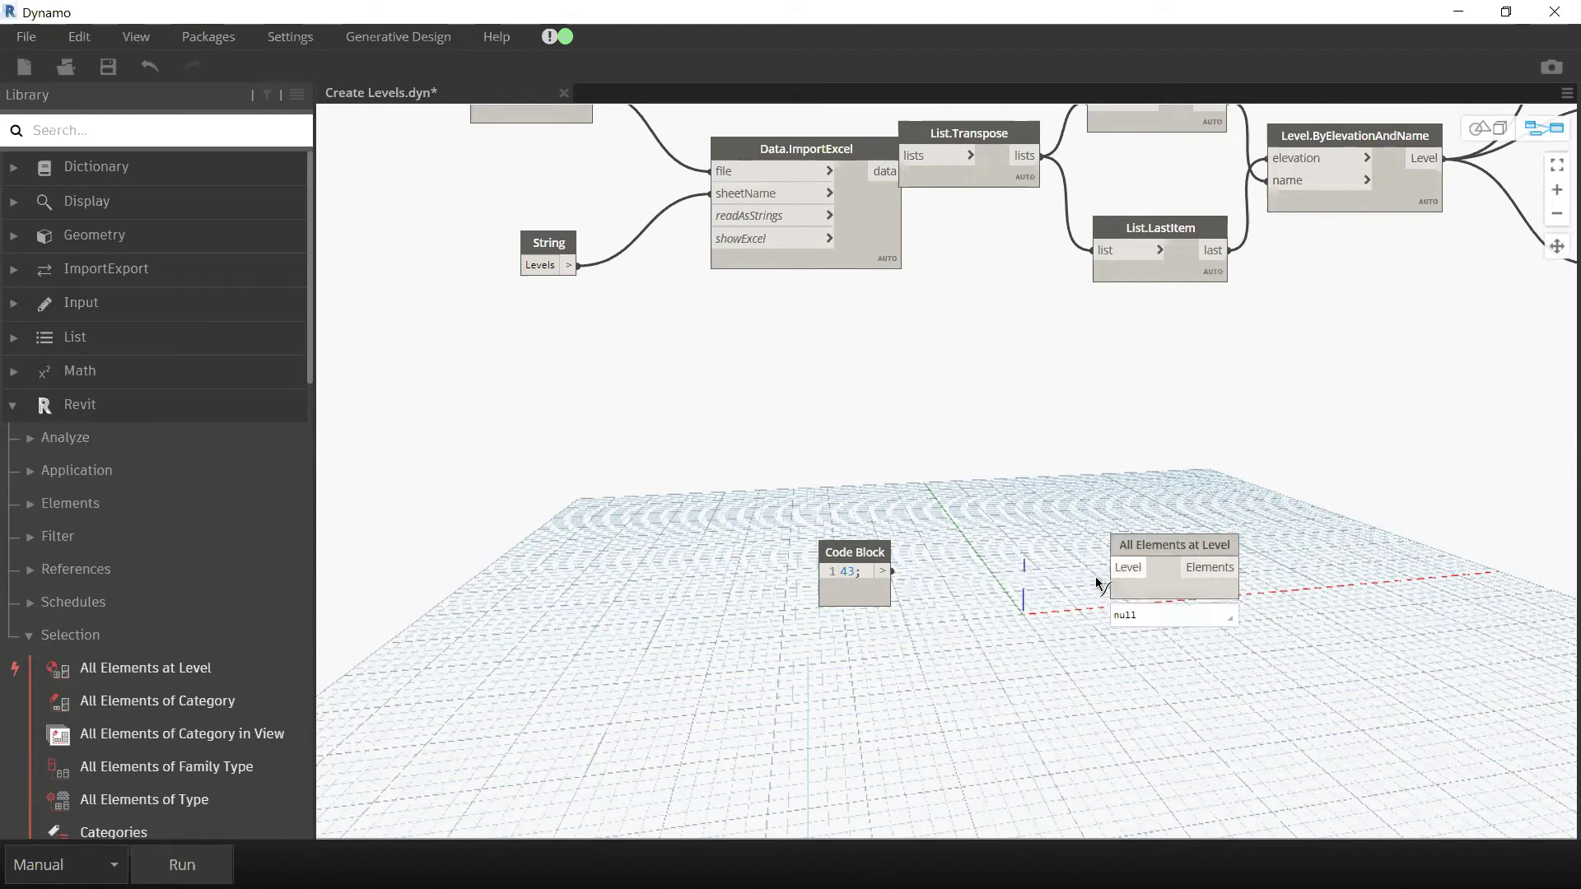
click(1125, 570)
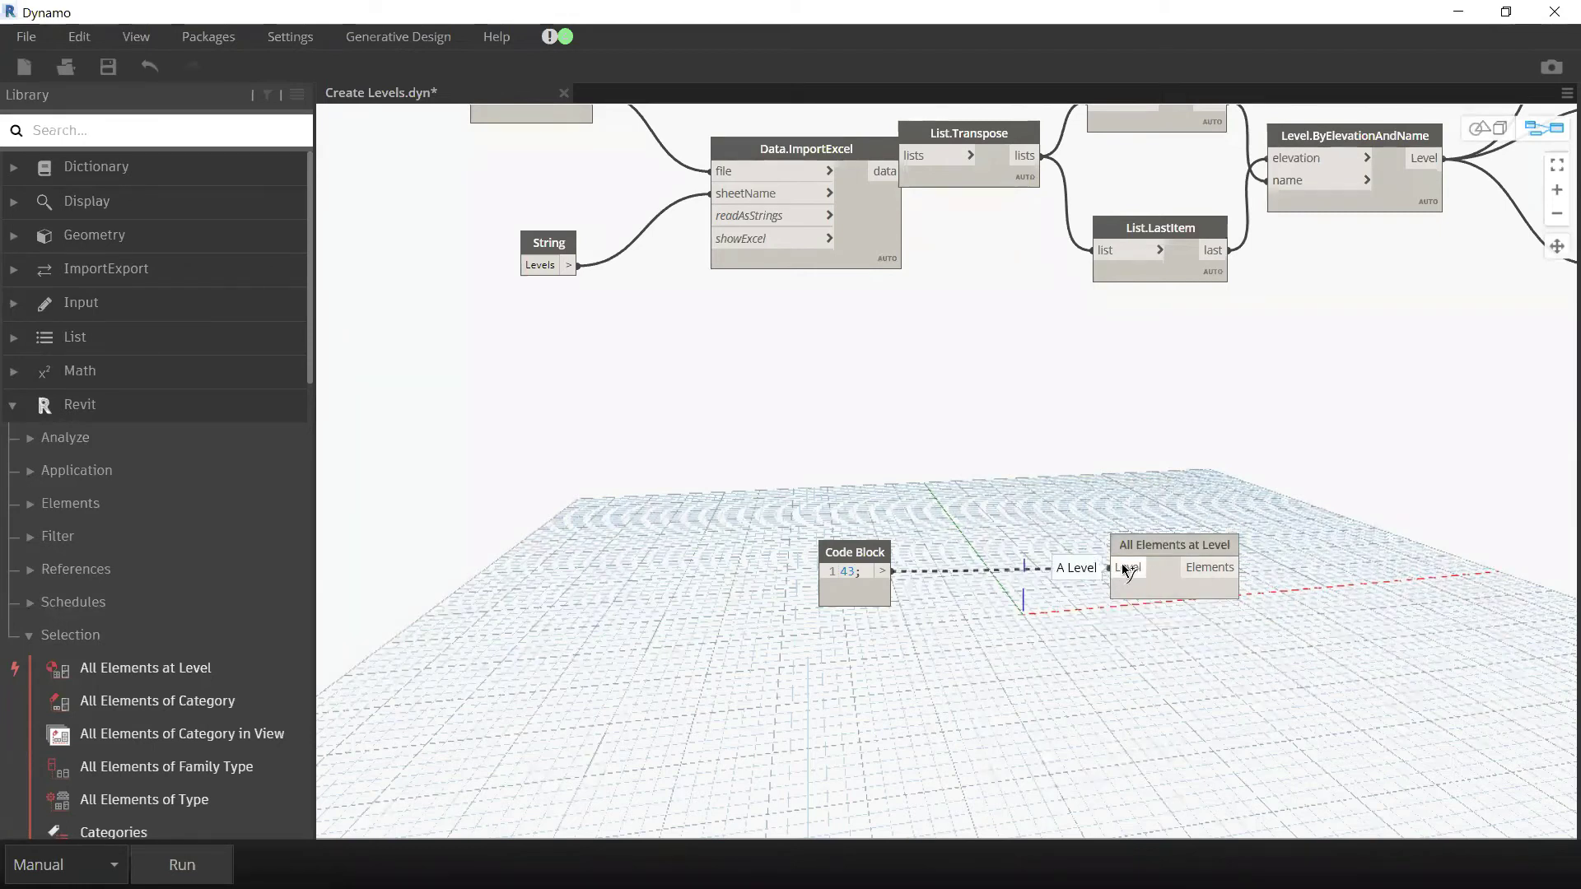
click(1025, 690)
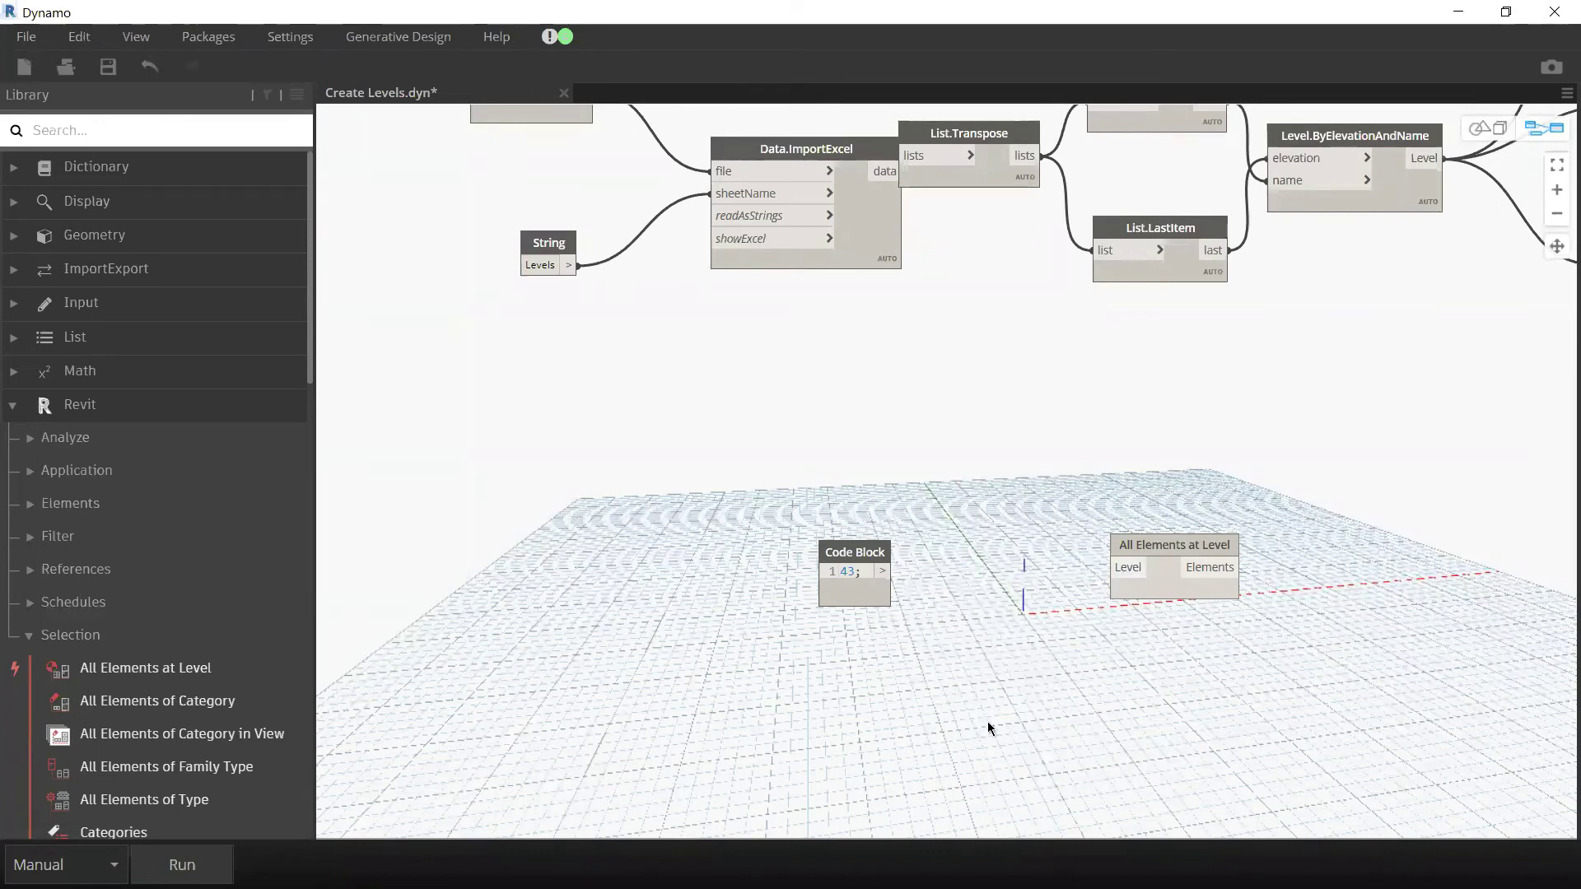
Step: Delete the Code Block and the All Elements at Level node from the graph
click(882, 570)
click(814, 576)
click(867, 557)
key(Delete)
click(1164, 545)
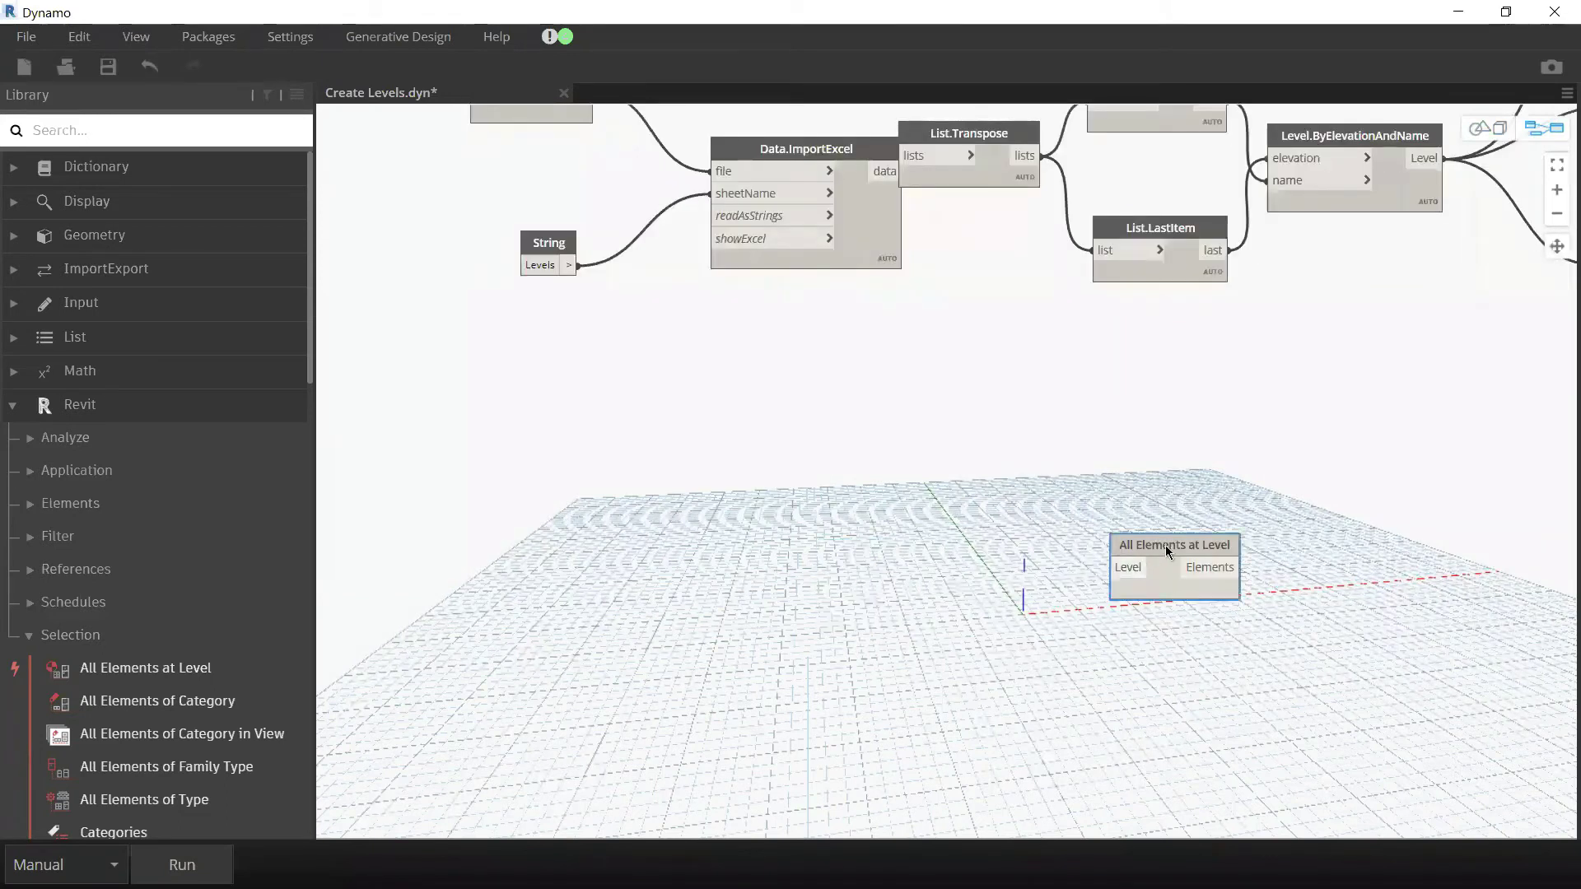
key(Delete)
Step: Move the List.Transpose node clear of the Data.ImportExcel node it overlaps
scroll(1114, 515, down, 4)
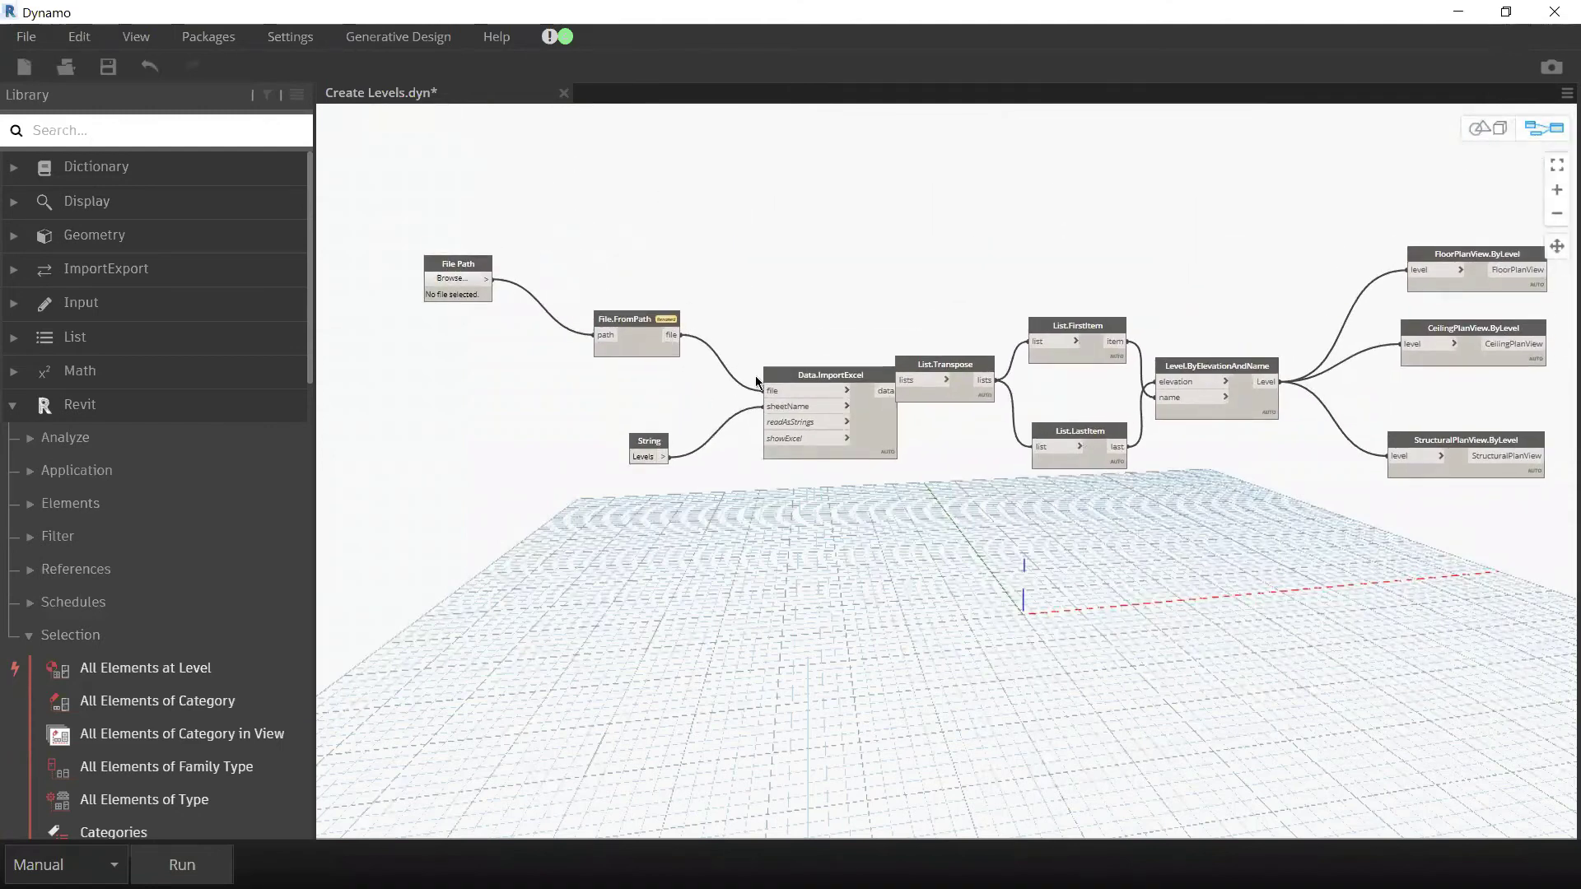
drag(962, 360, 968, 360)
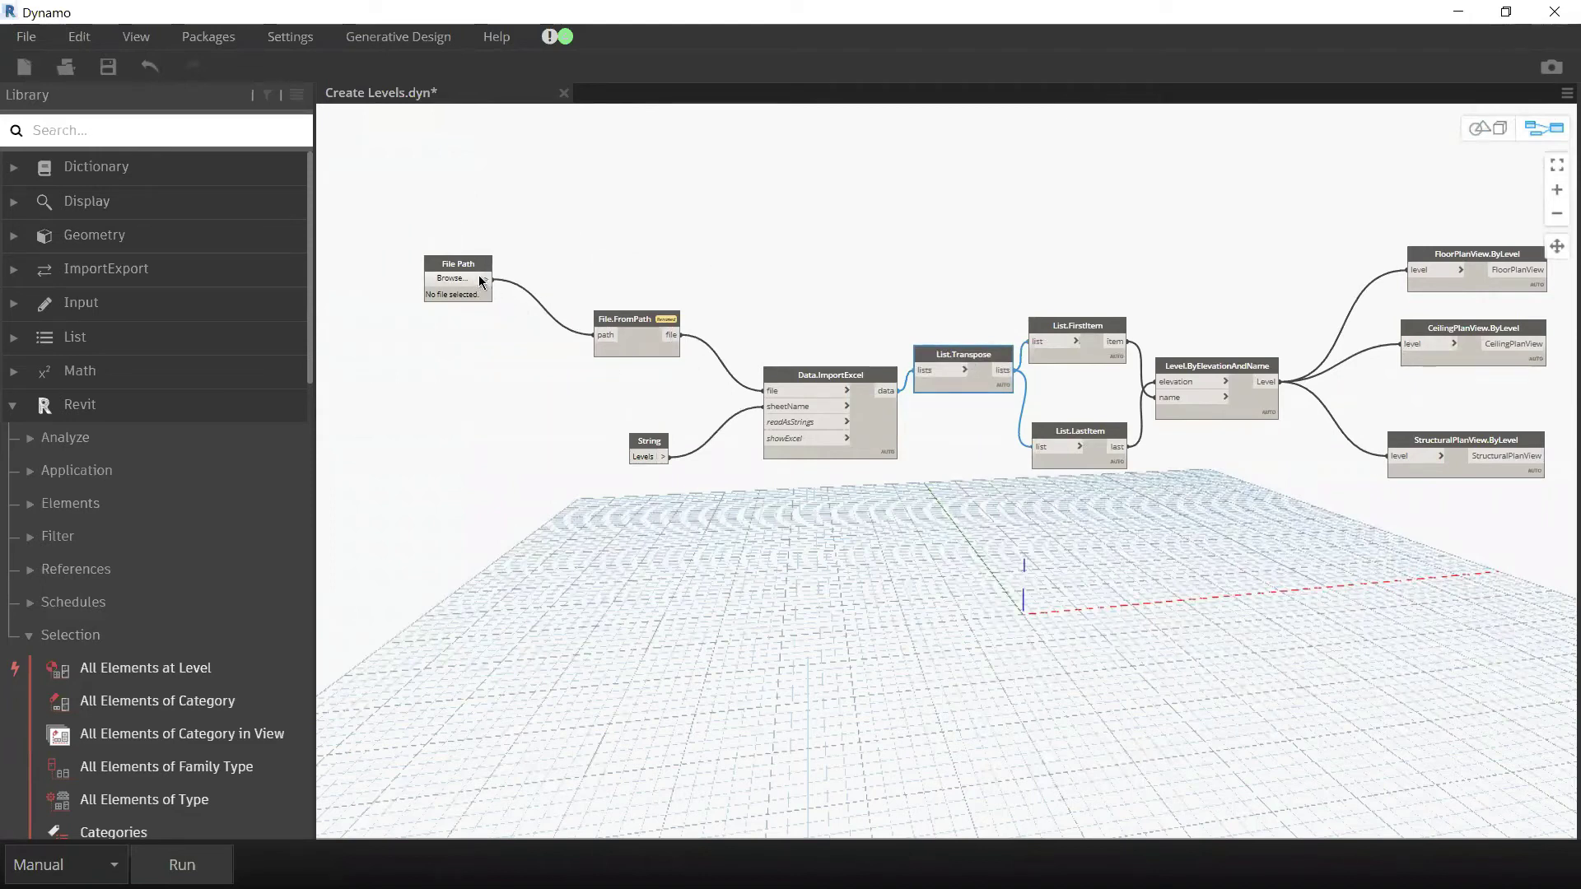
scroll(461, 297, up, 3)
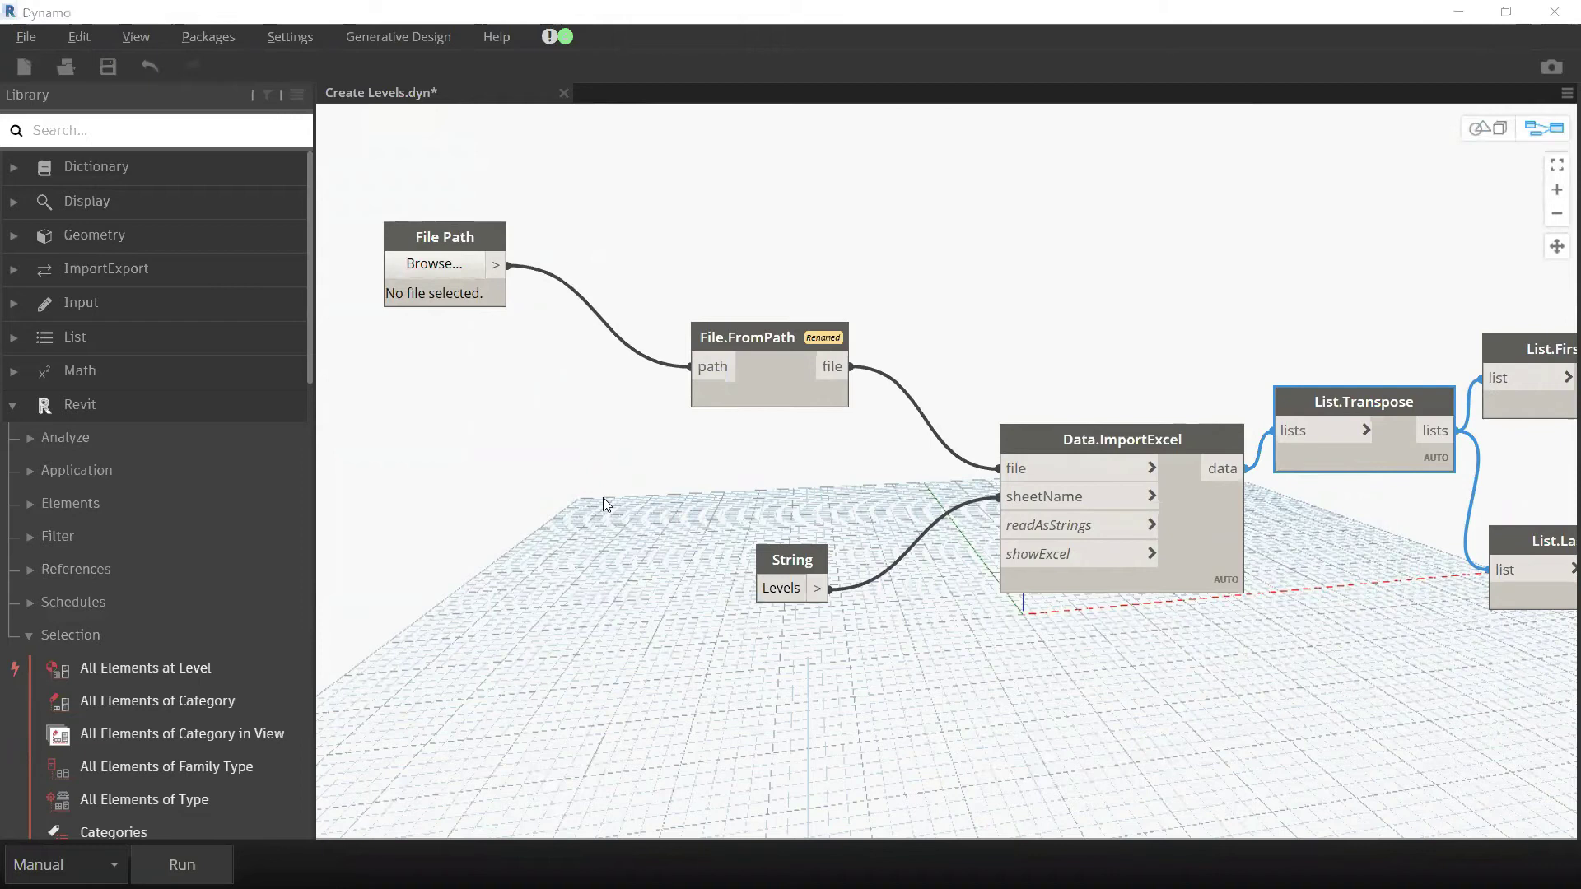
Step: Switch to the Dynamo webinar folder and open Levels & Plans.xlsx in Excel to examine its Levels sheet
key(alt+Tab)
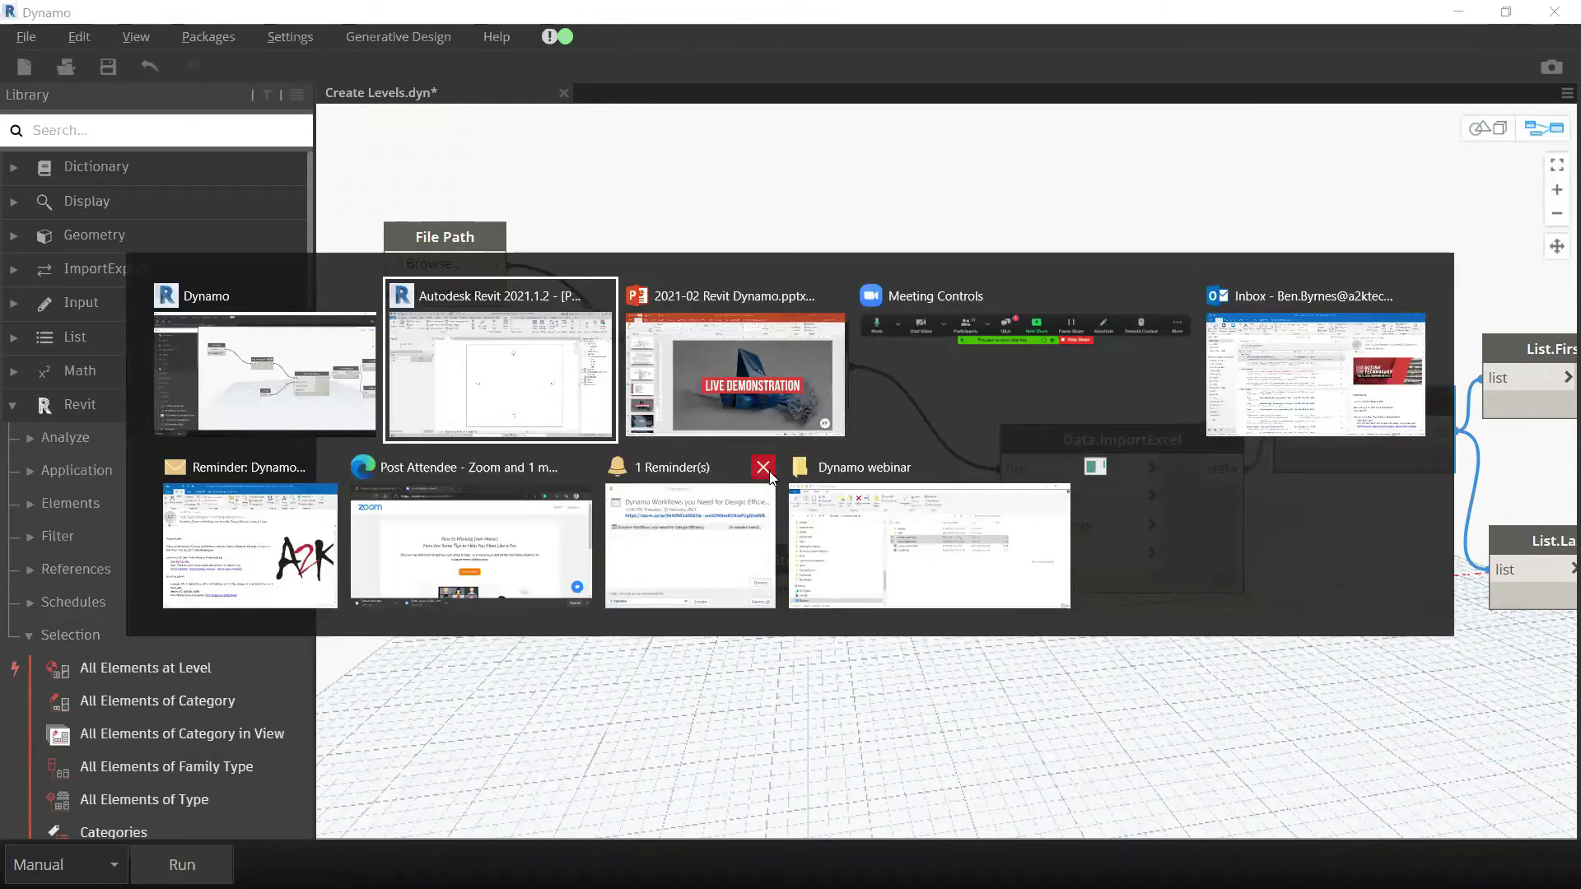
click(895, 562)
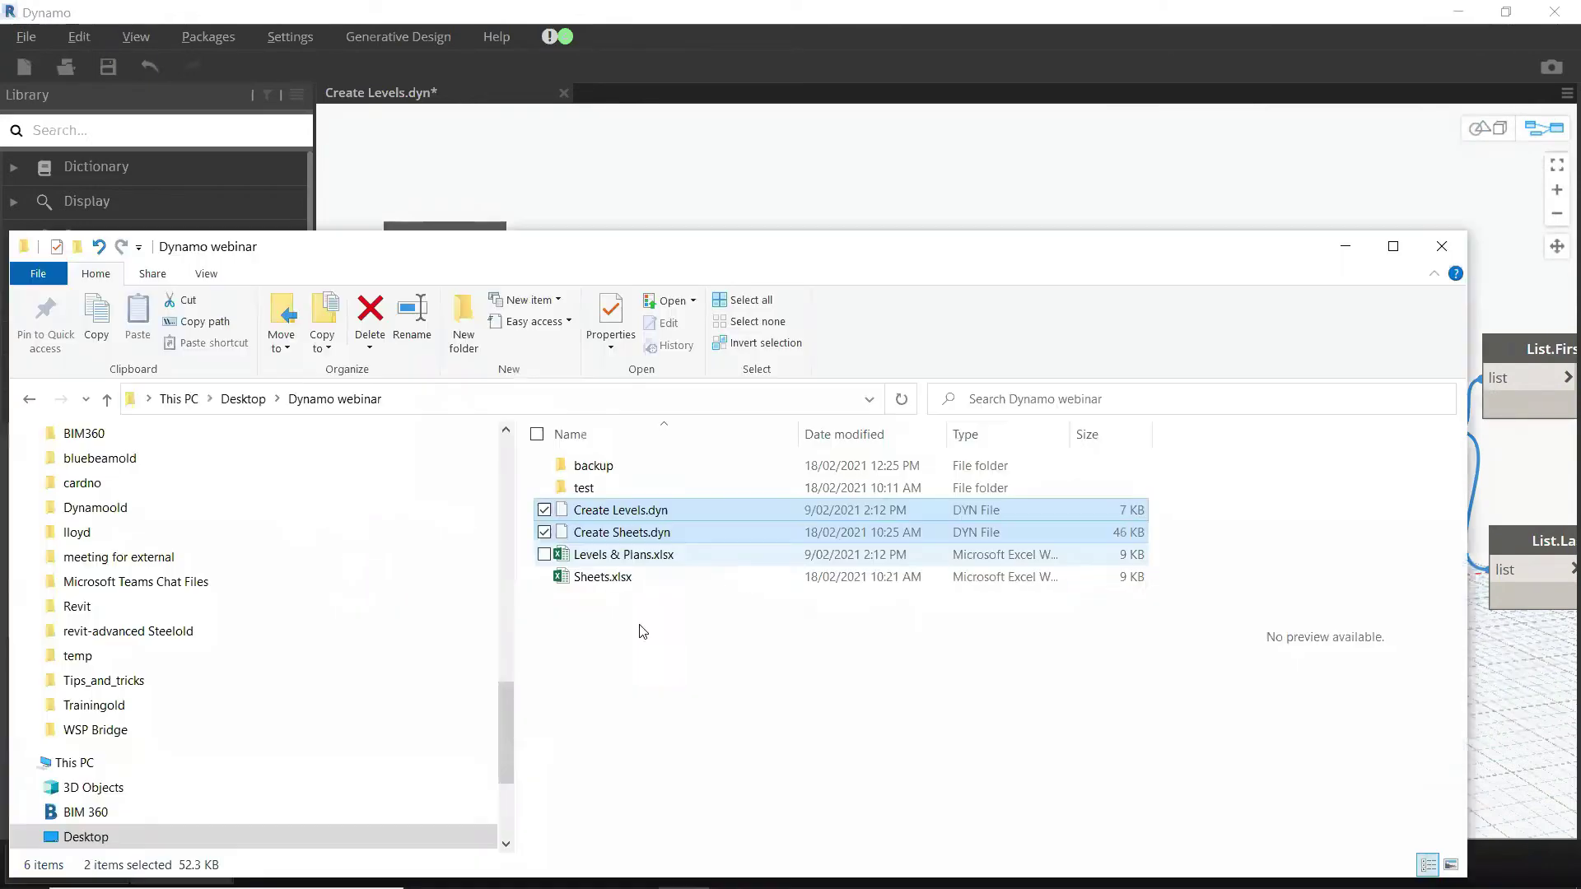
drag(874, 261, 636, 202)
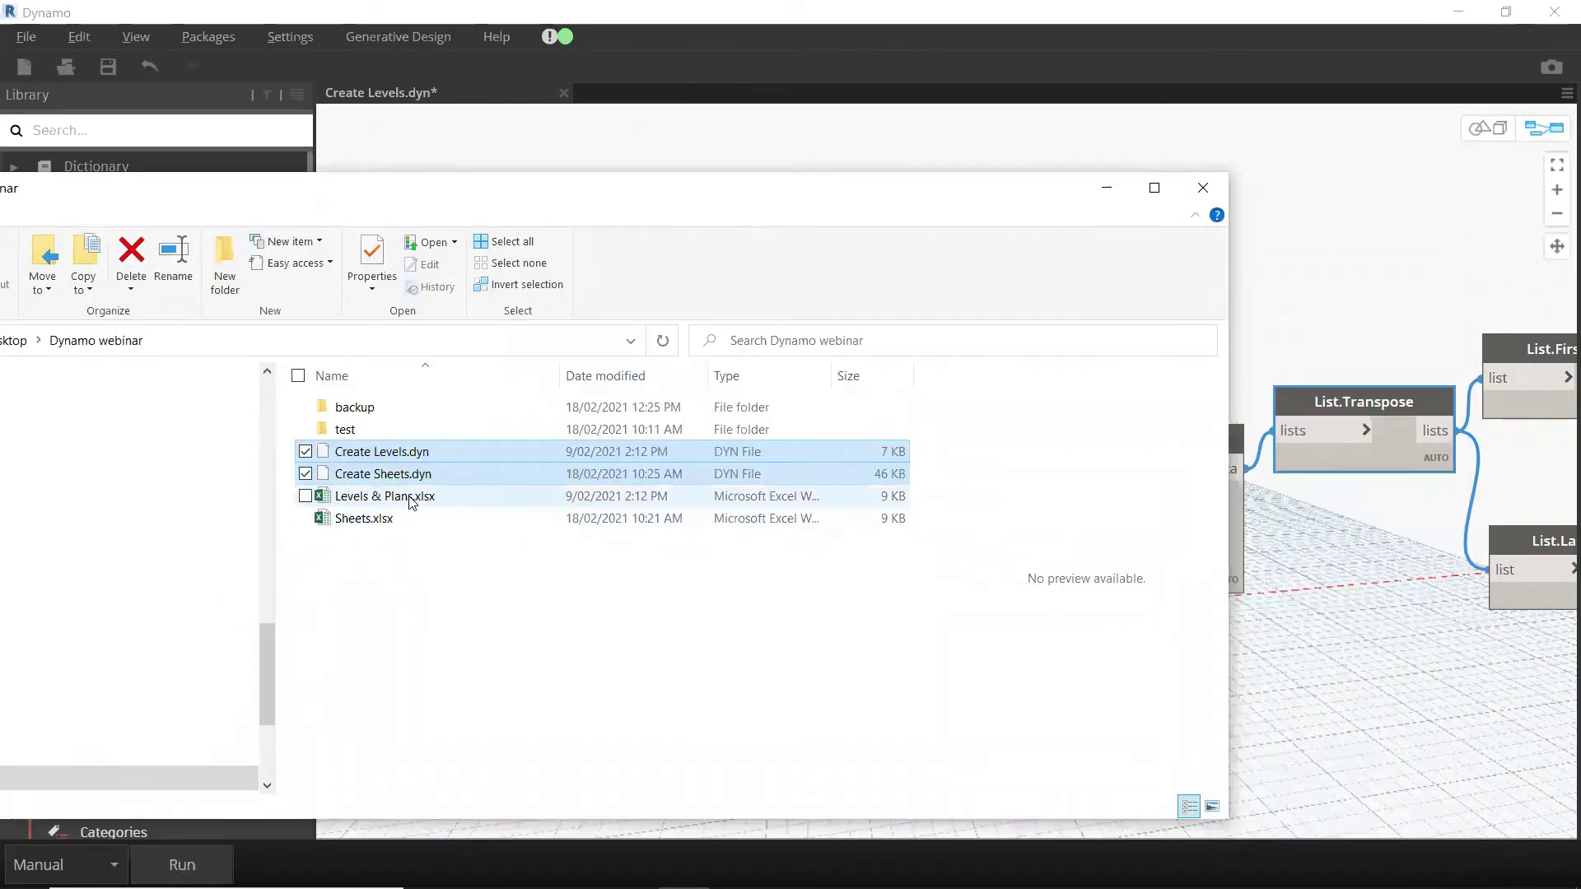
click(434, 501)
double_click(434, 499)
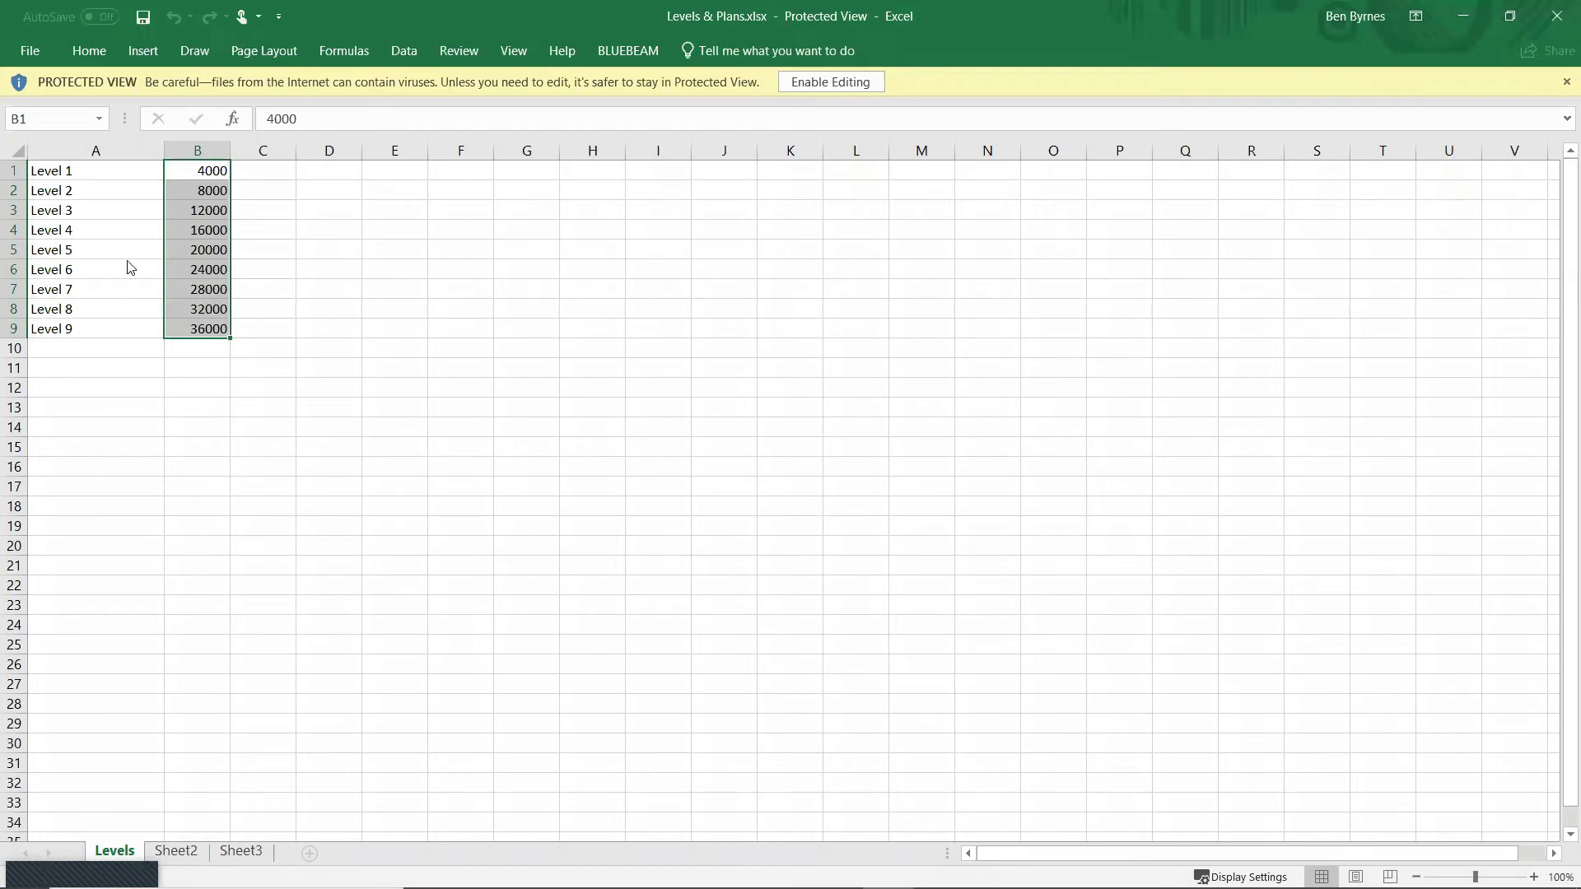
click(107, 471)
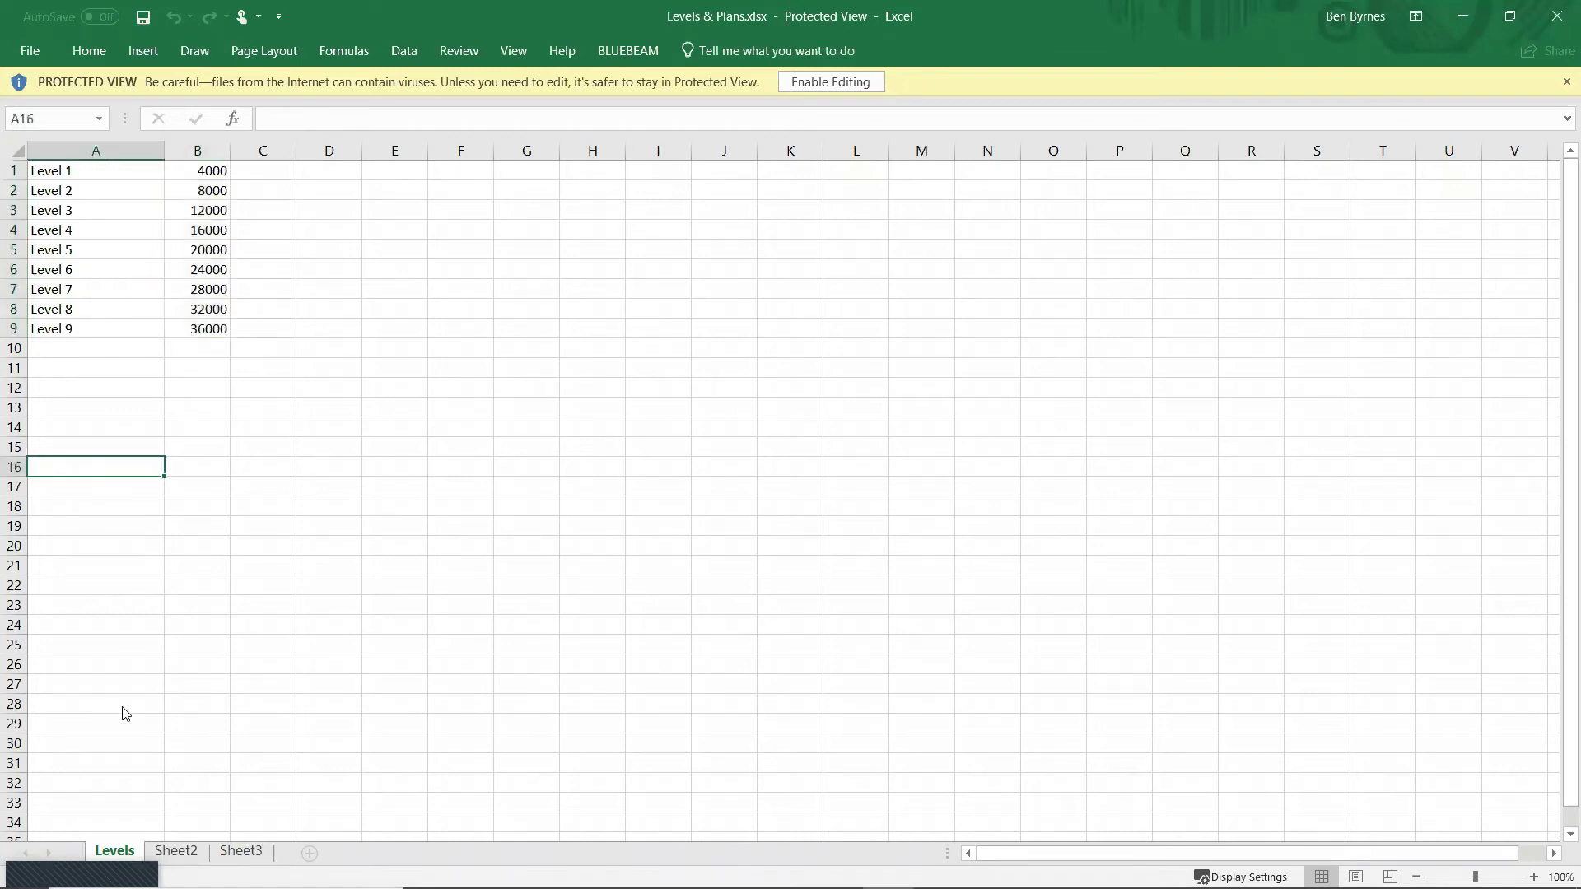
Step: Enable editing of the protected Levels & Plans workbook
click(129, 856)
click(129, 856)
click(140, 336)
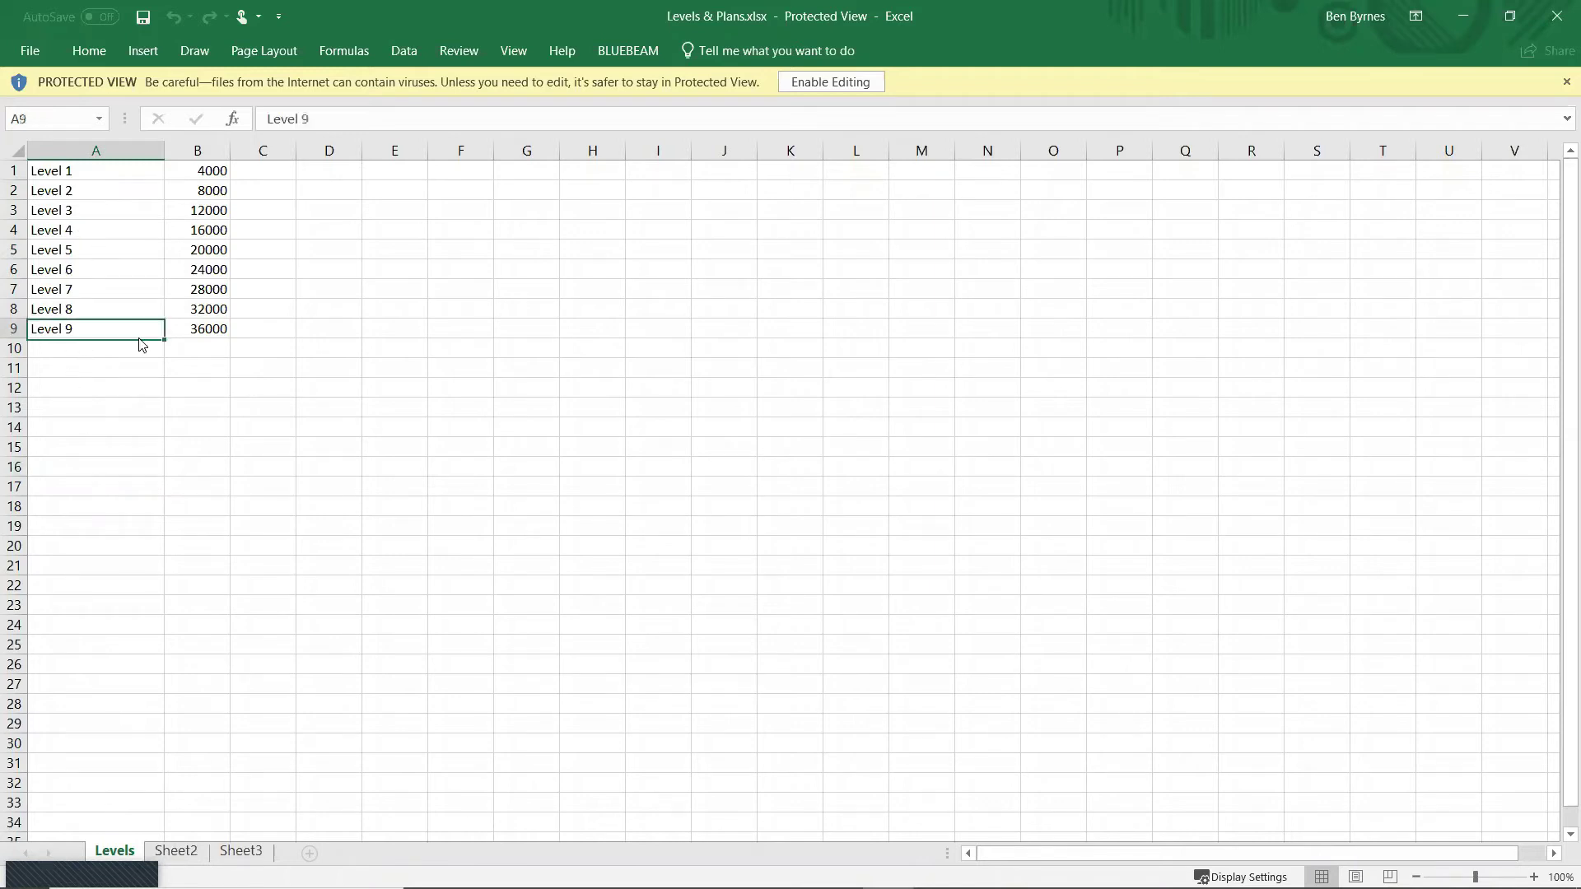
drag(165, 349, 158, 366)
click(142, 288)
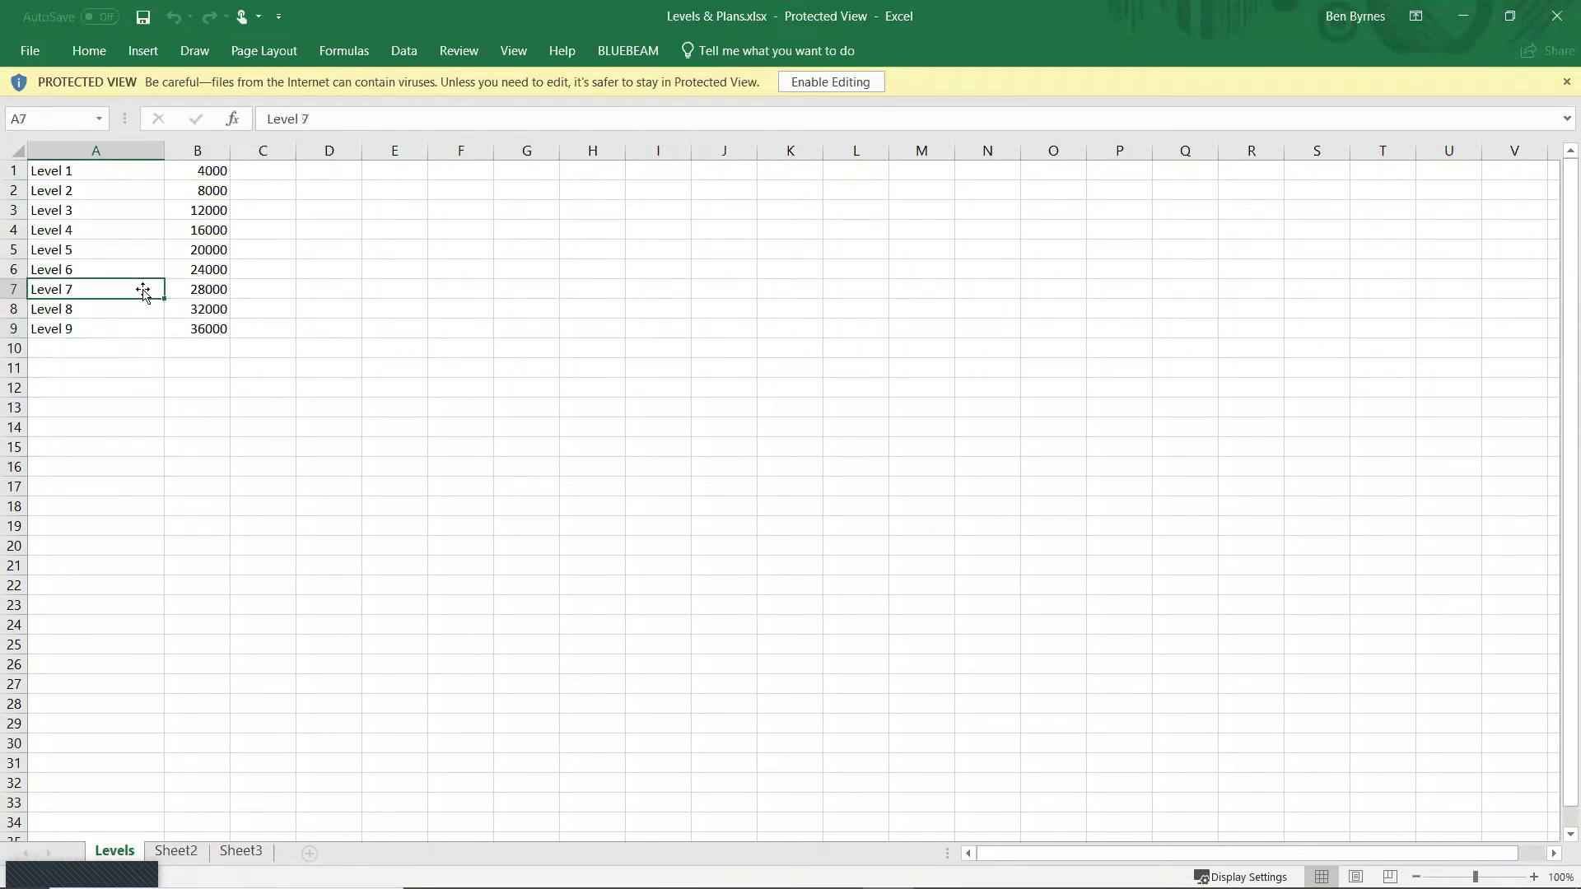
click(847, 82)
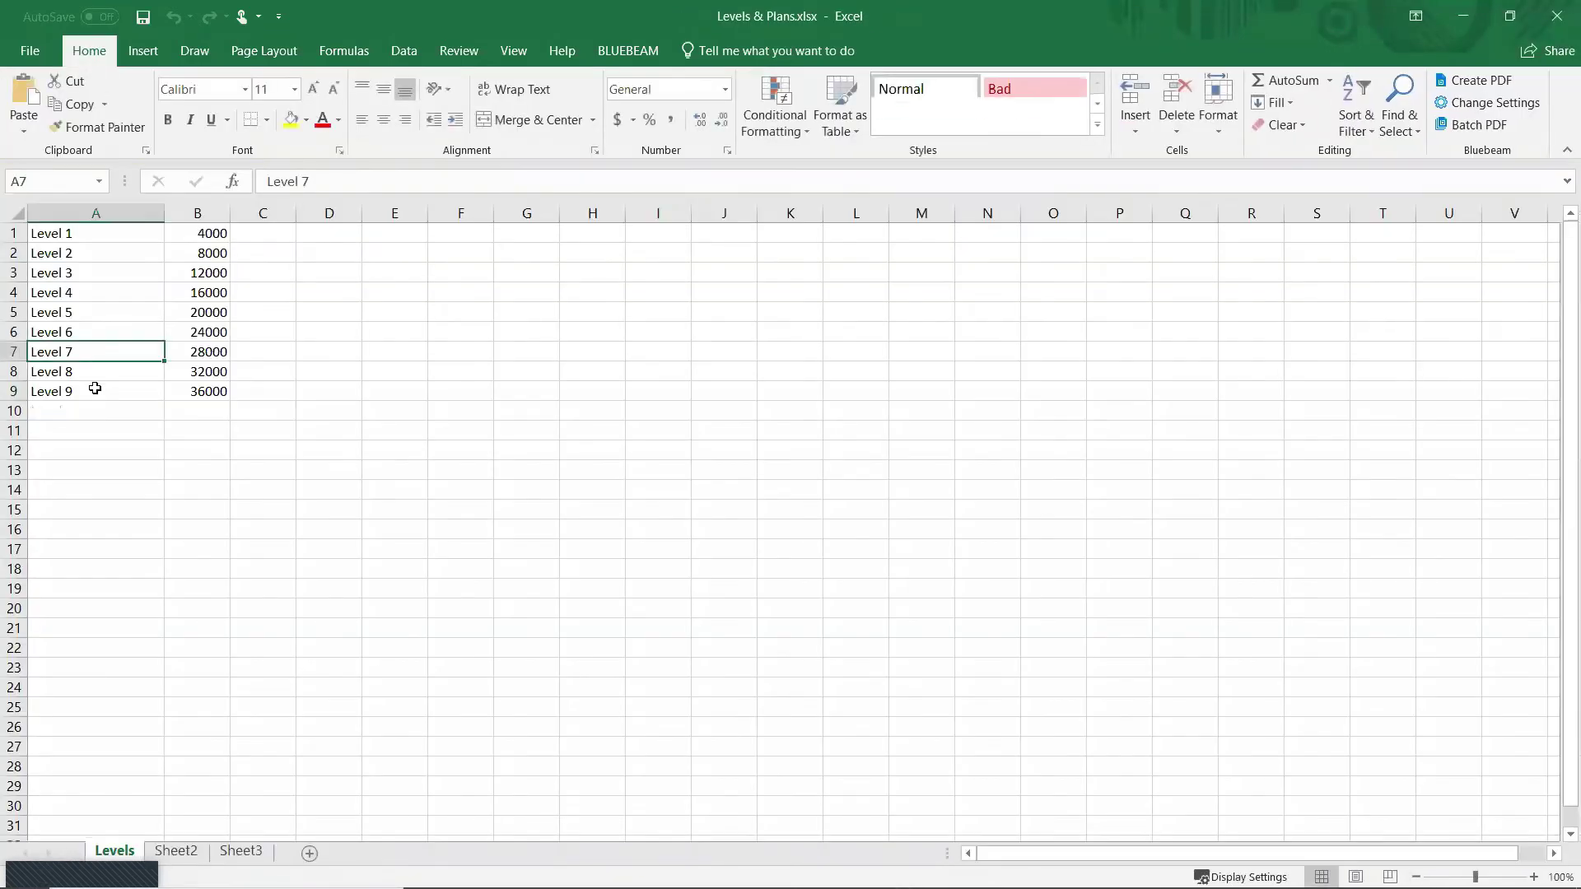
Step: Extend the level names by autofill to Level 10 in A10 and enter its elevation of 42000 in B10
click(96, 390)
drag(165, 402, 158, 421)
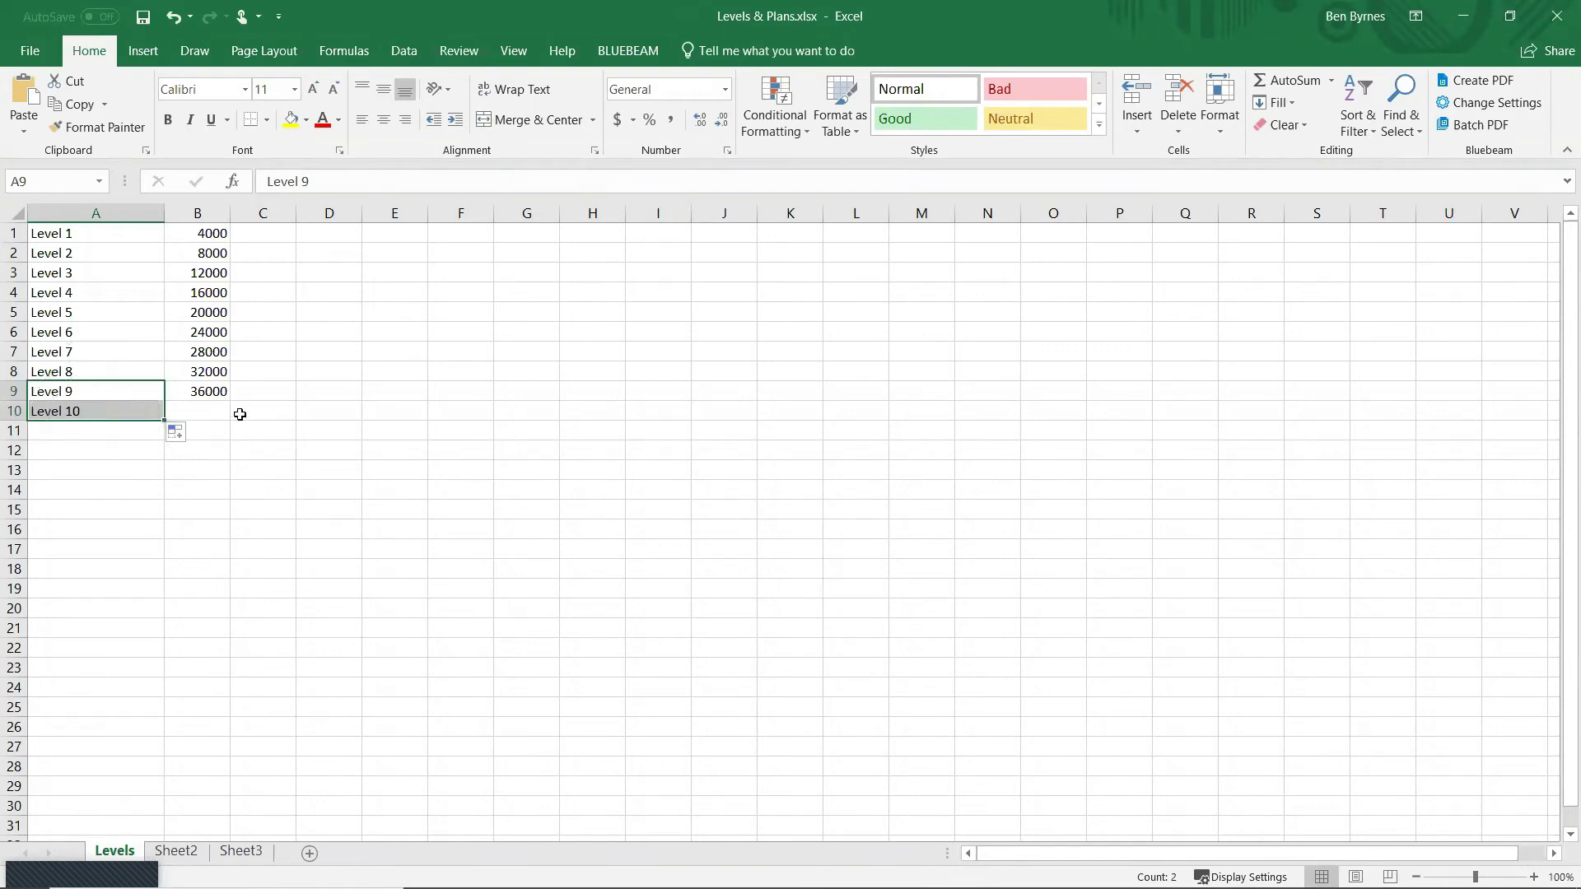
click(212, 410)
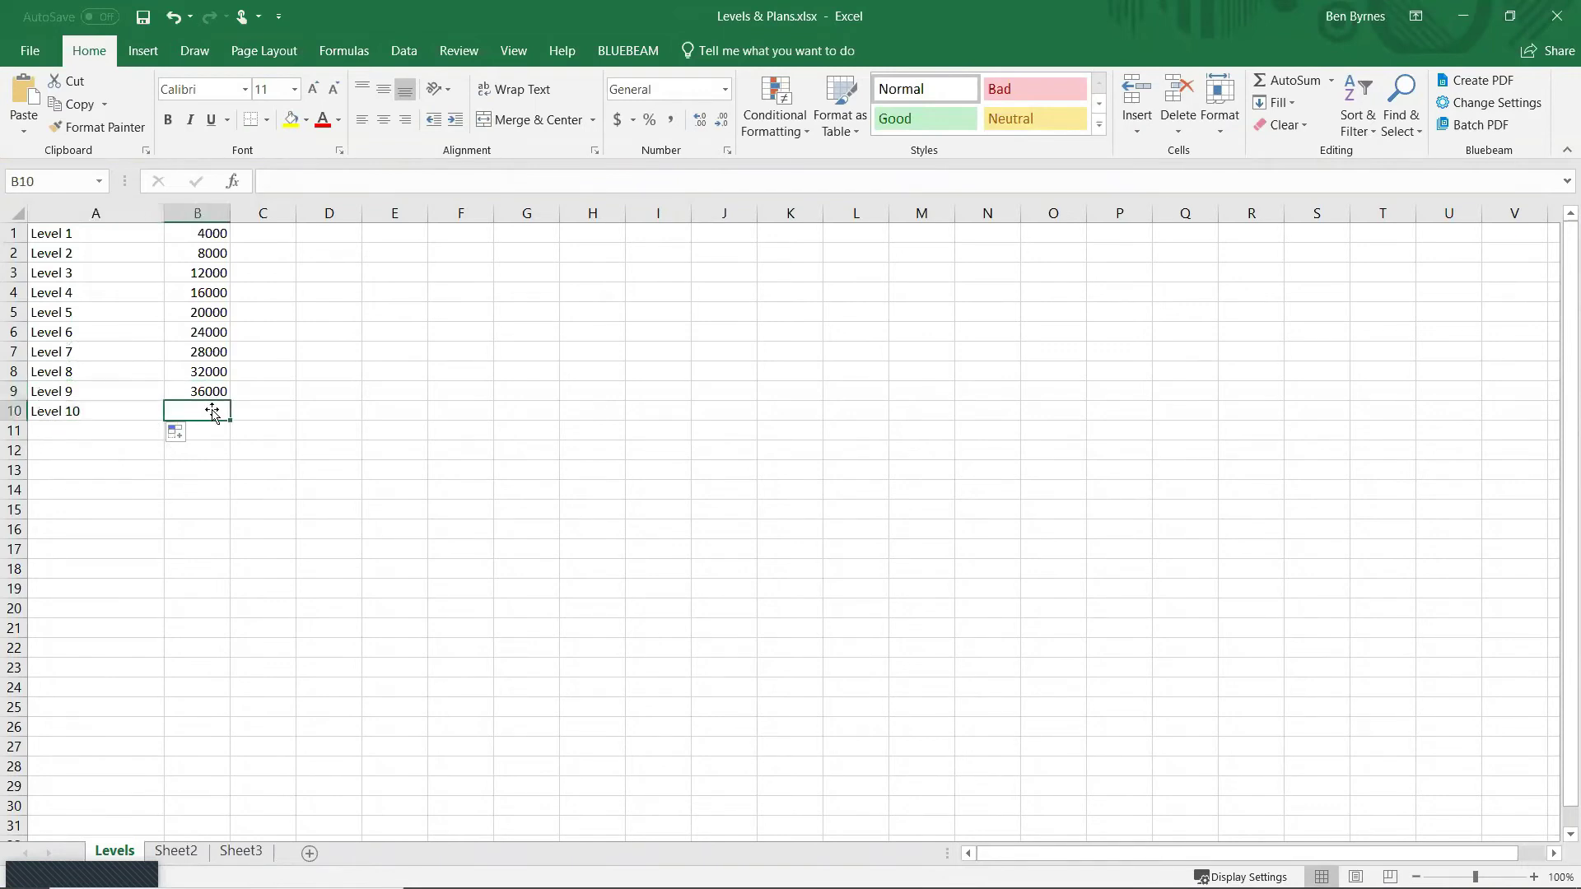
text(42)
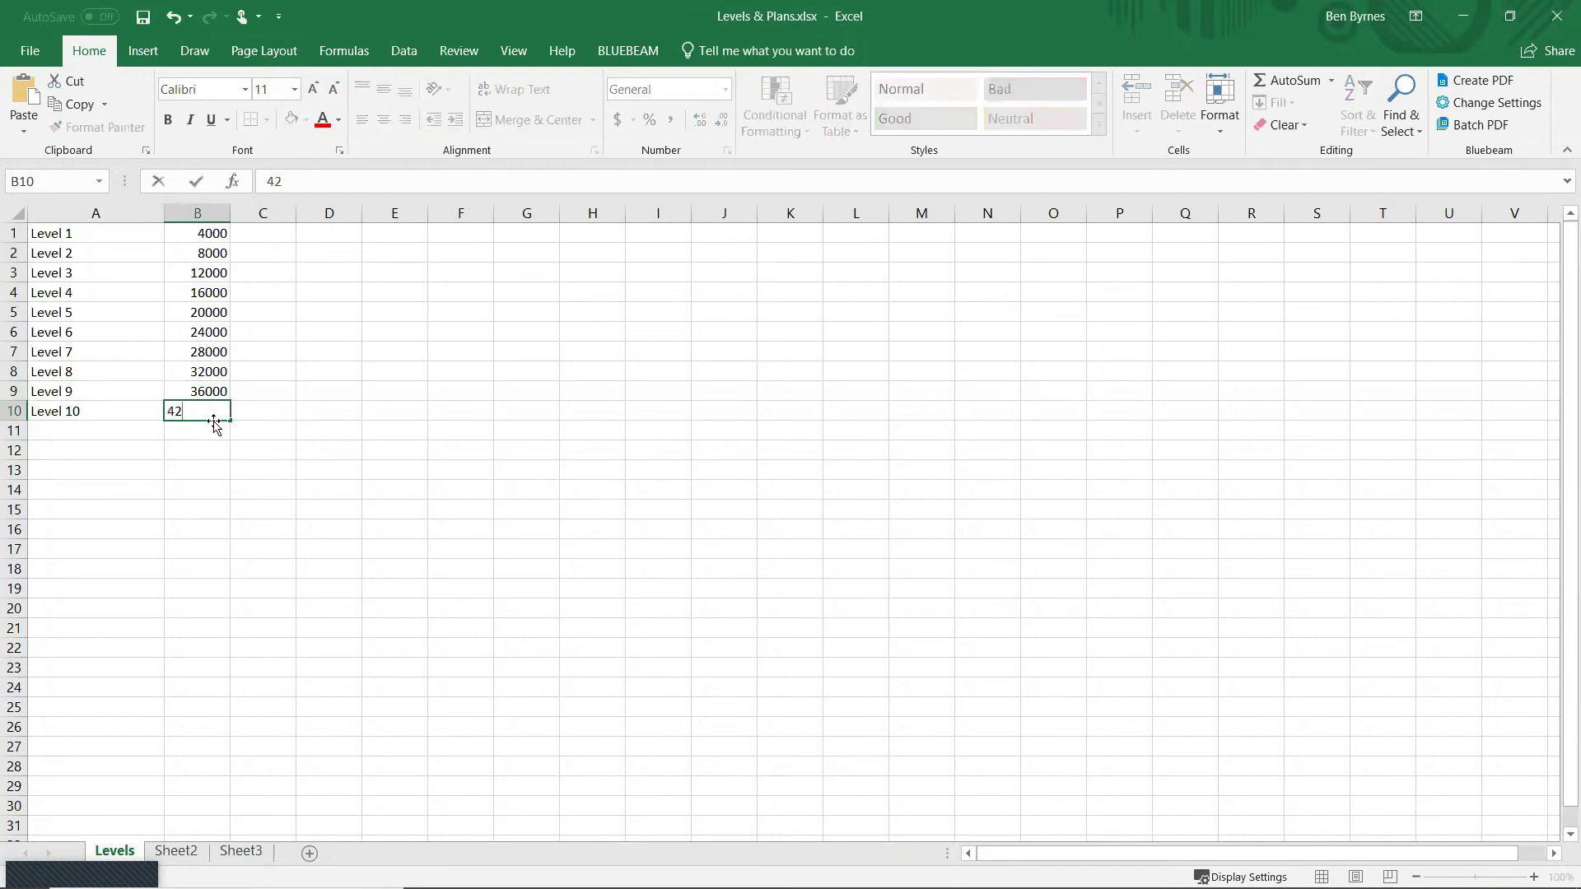
text(000)
click(319, 532)
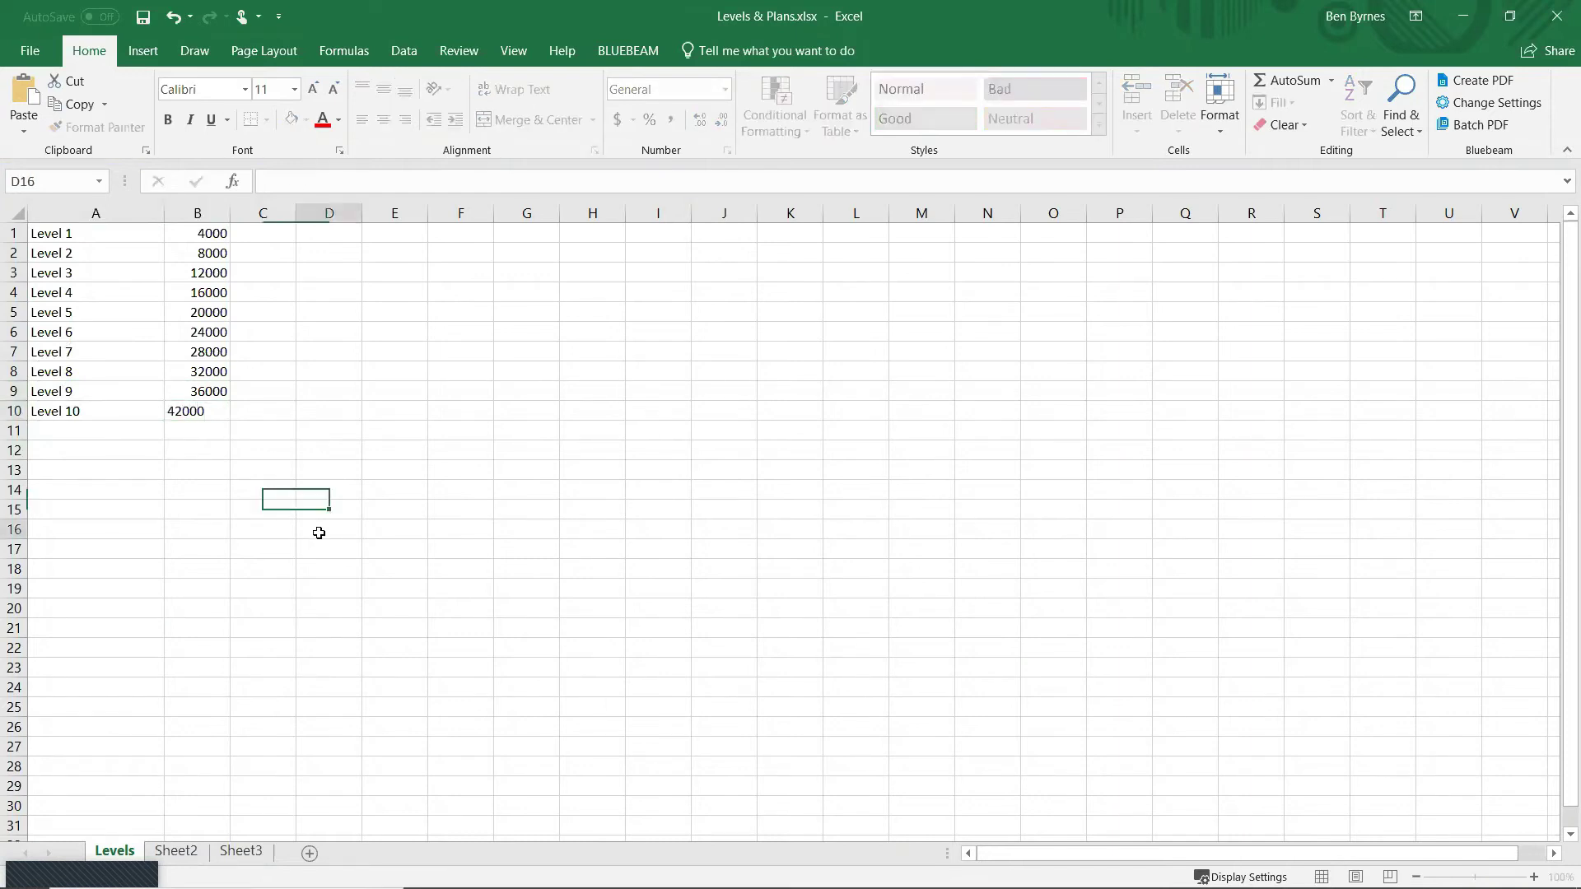
Step: Close the Levels & Plans workbook with its changes saved and switch back to the Create Levels graph in Dynamo
click(1556, 19)
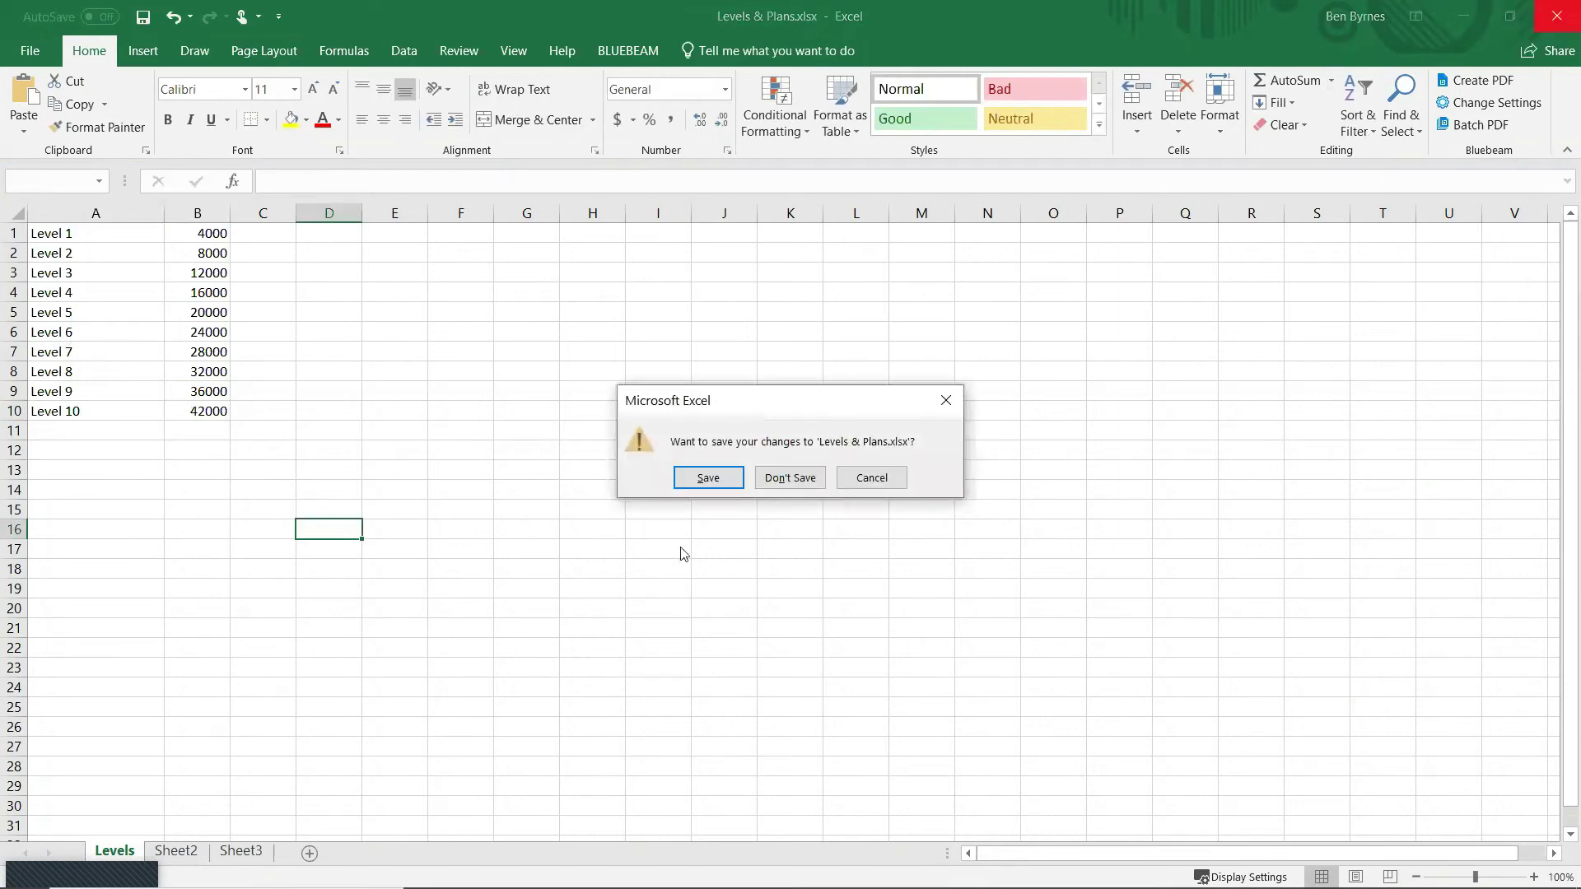
click(719, 477)
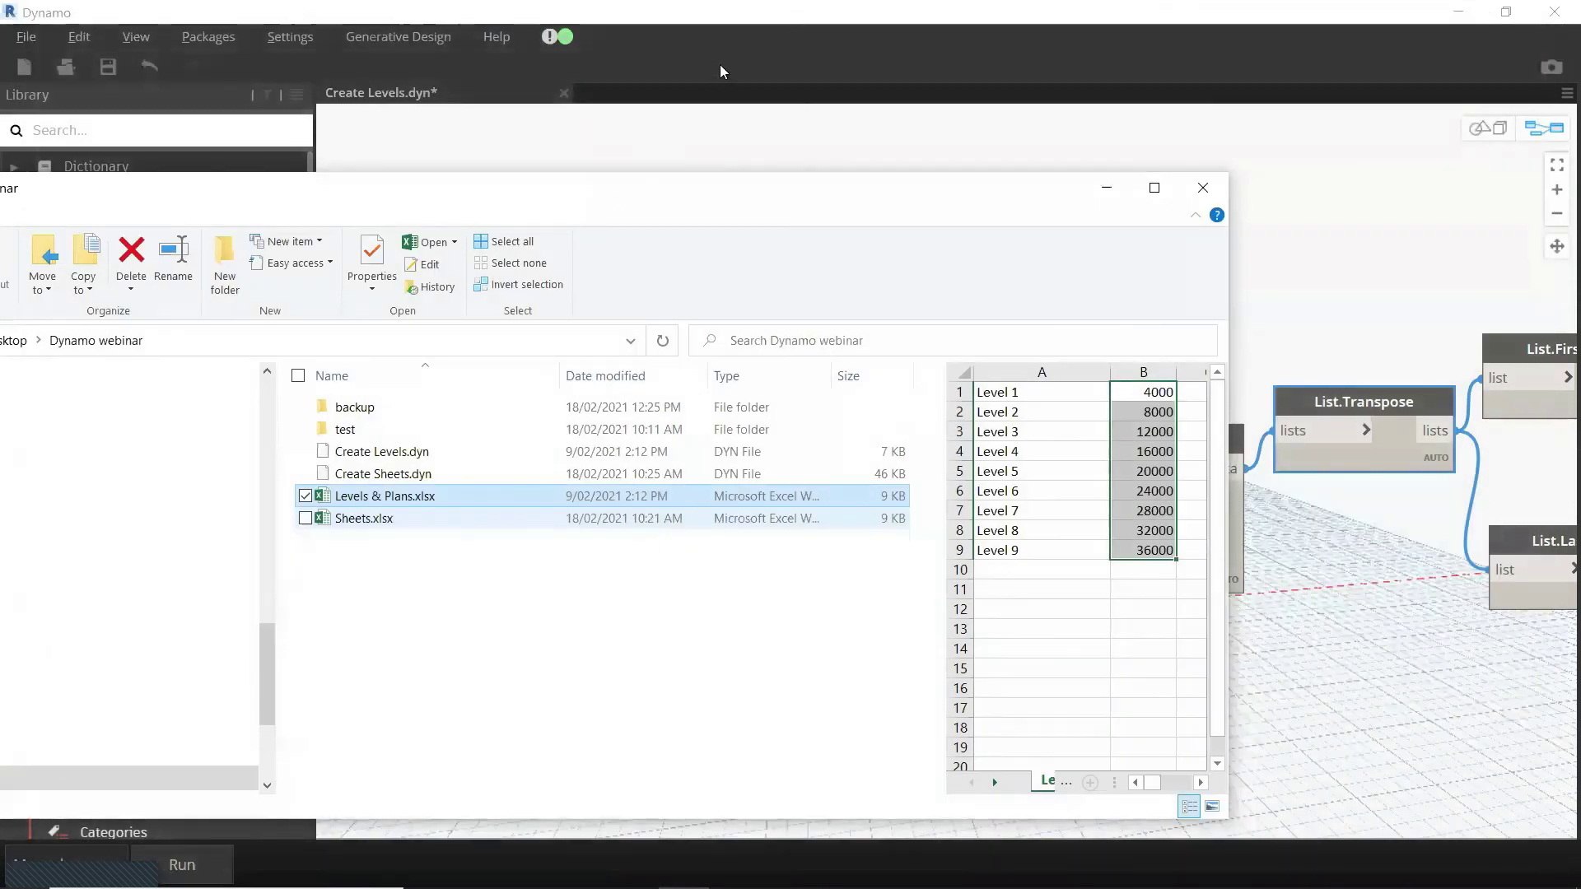
click(769, 46)
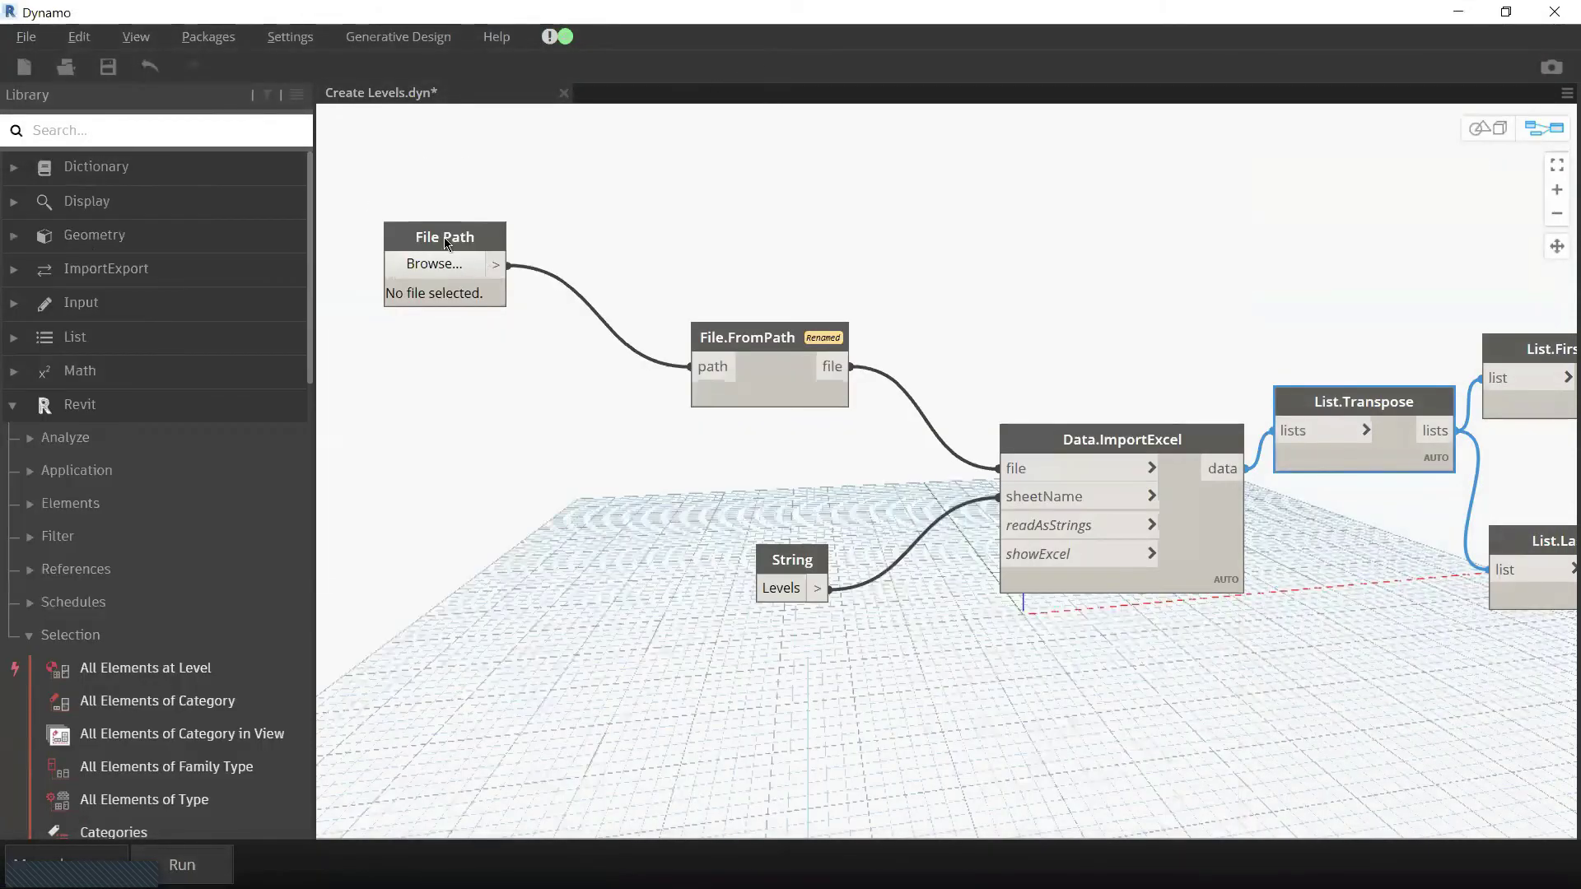
Step: Examine the Create Levels graph from the File Path node through to the floor, ceiling and structural plan view nodes
scroll(531, 447, down, 3)
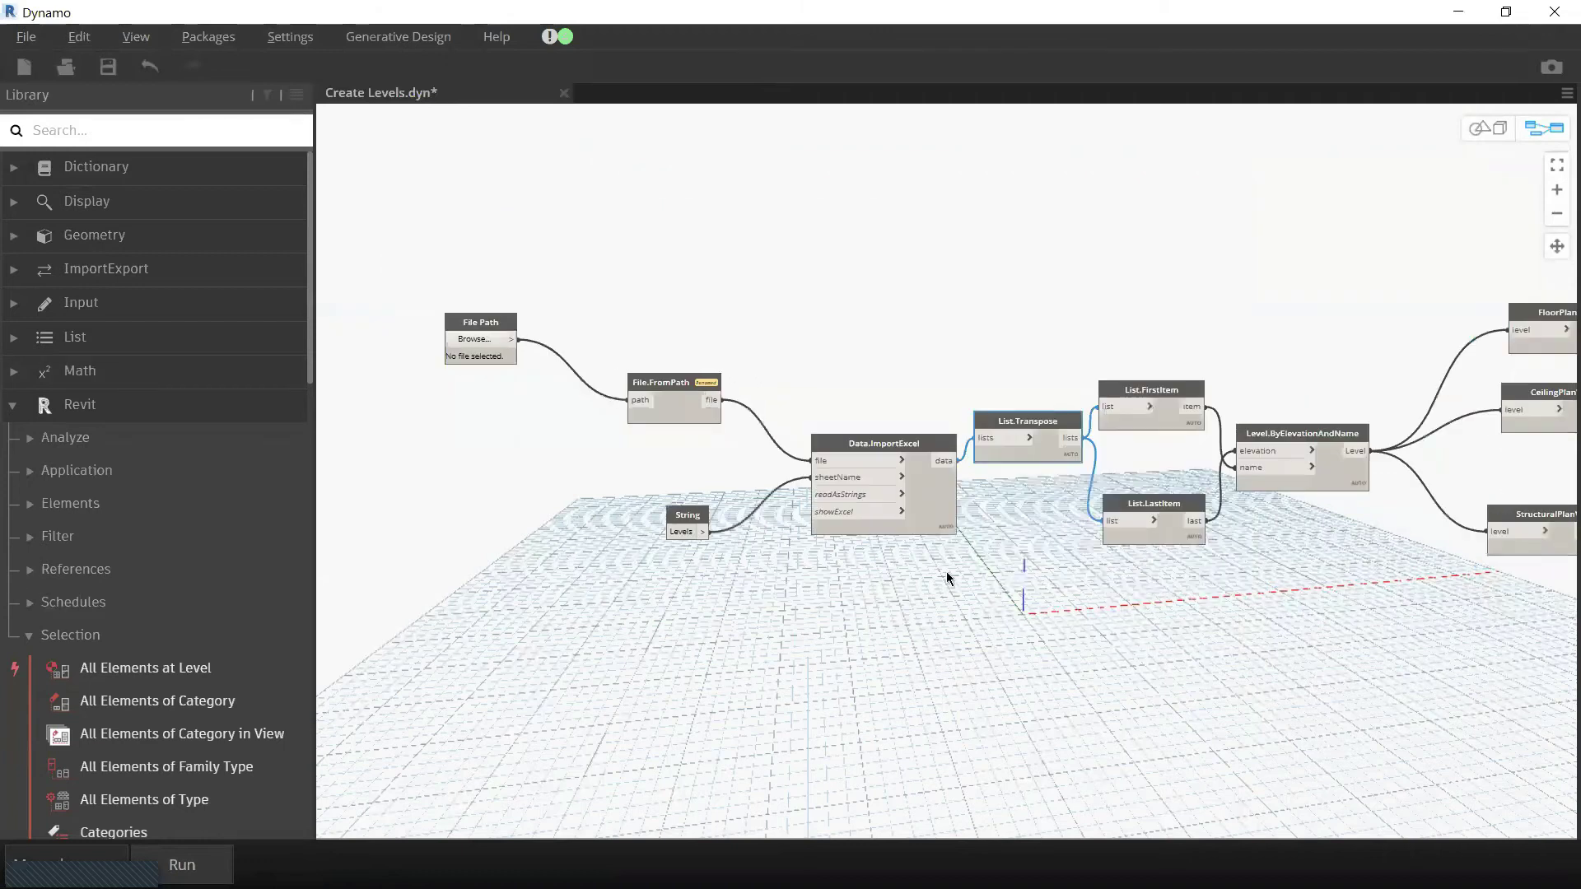
scroll(1159, 642, down, 4)
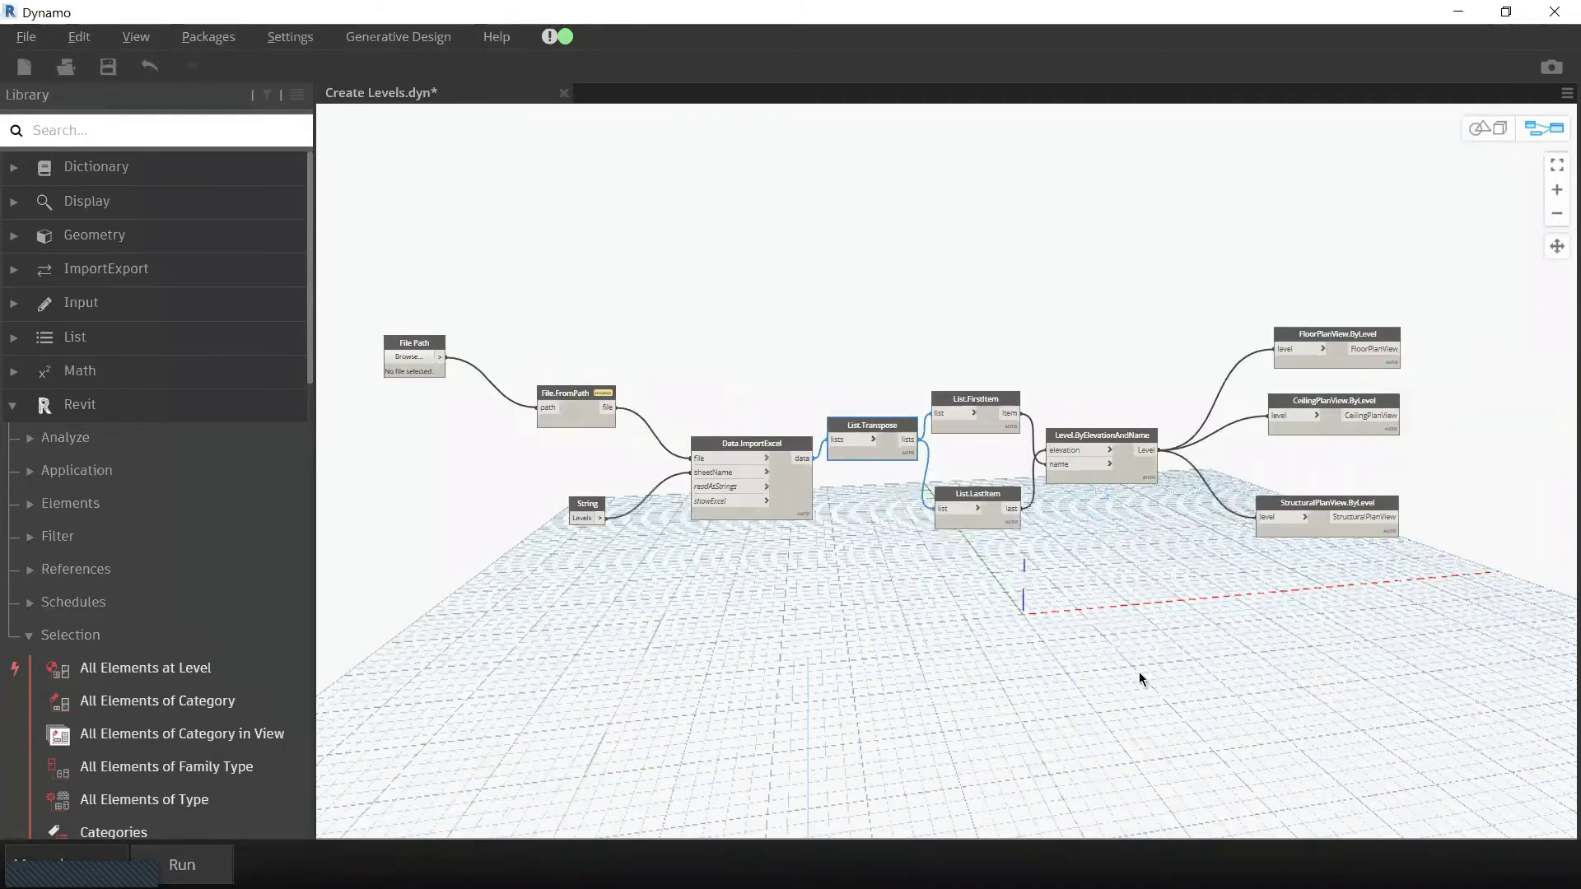
middle_drag(1128, 667, 1113, 655)
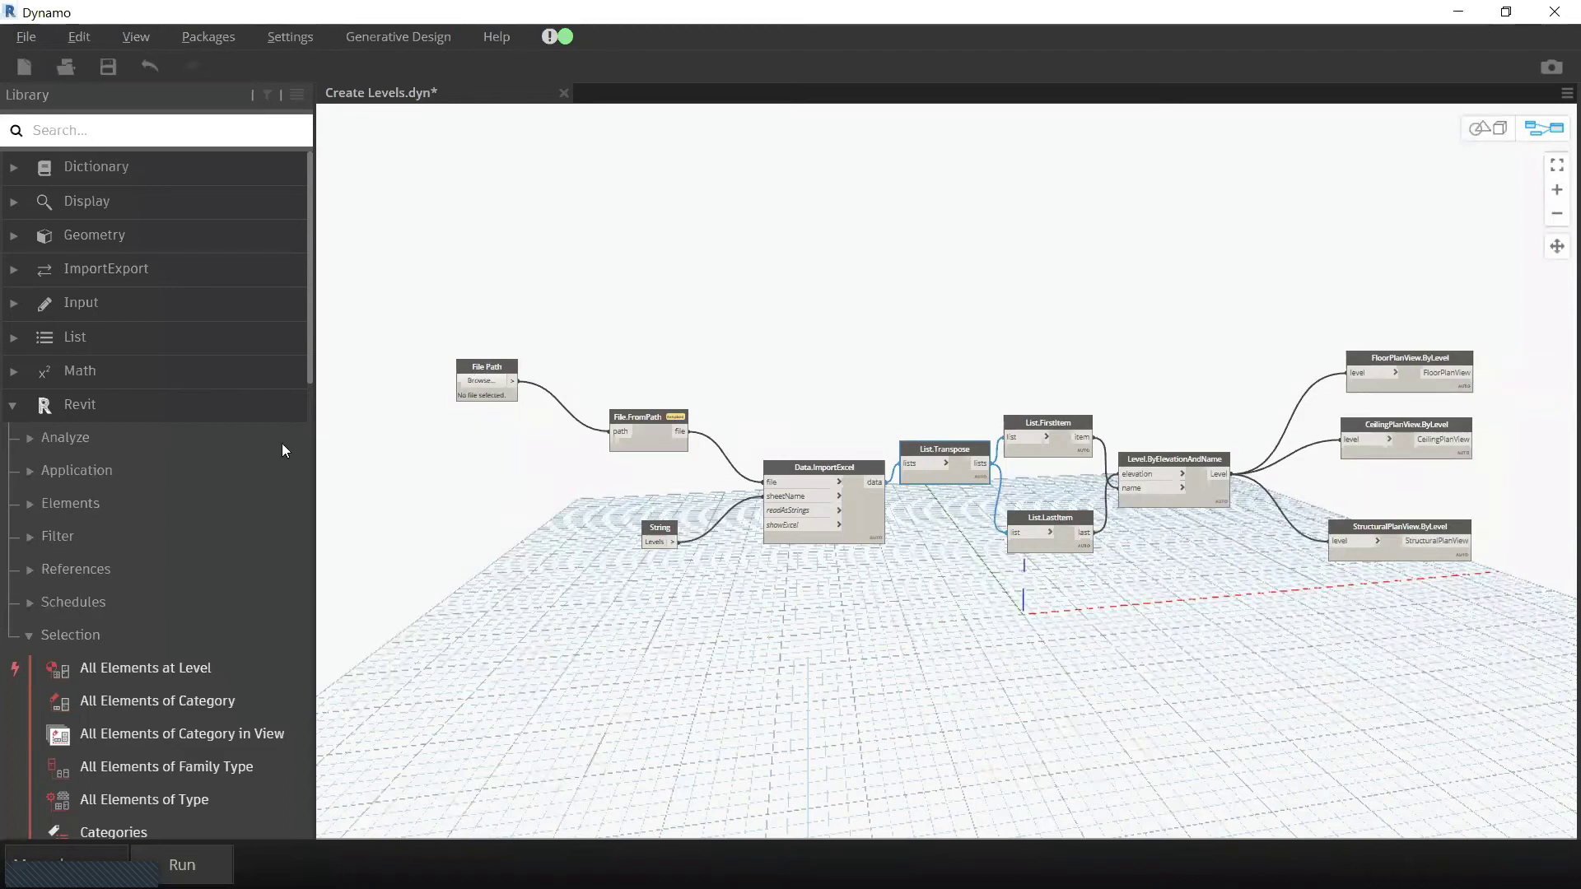
scroll(481, 383, up, 3)
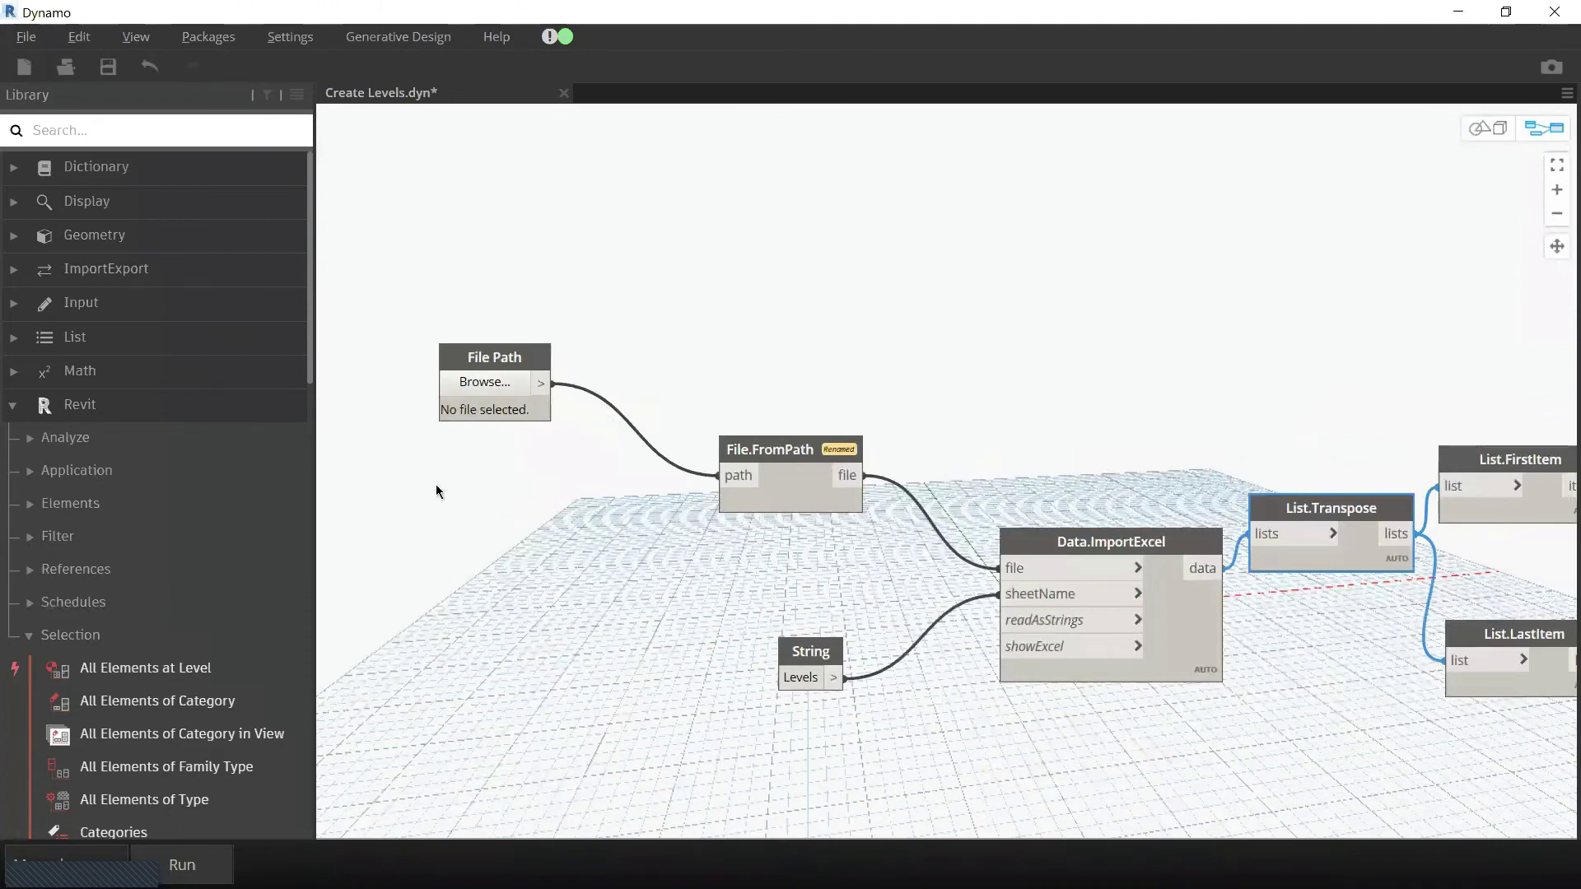
scroll(405, 328, down, 1)
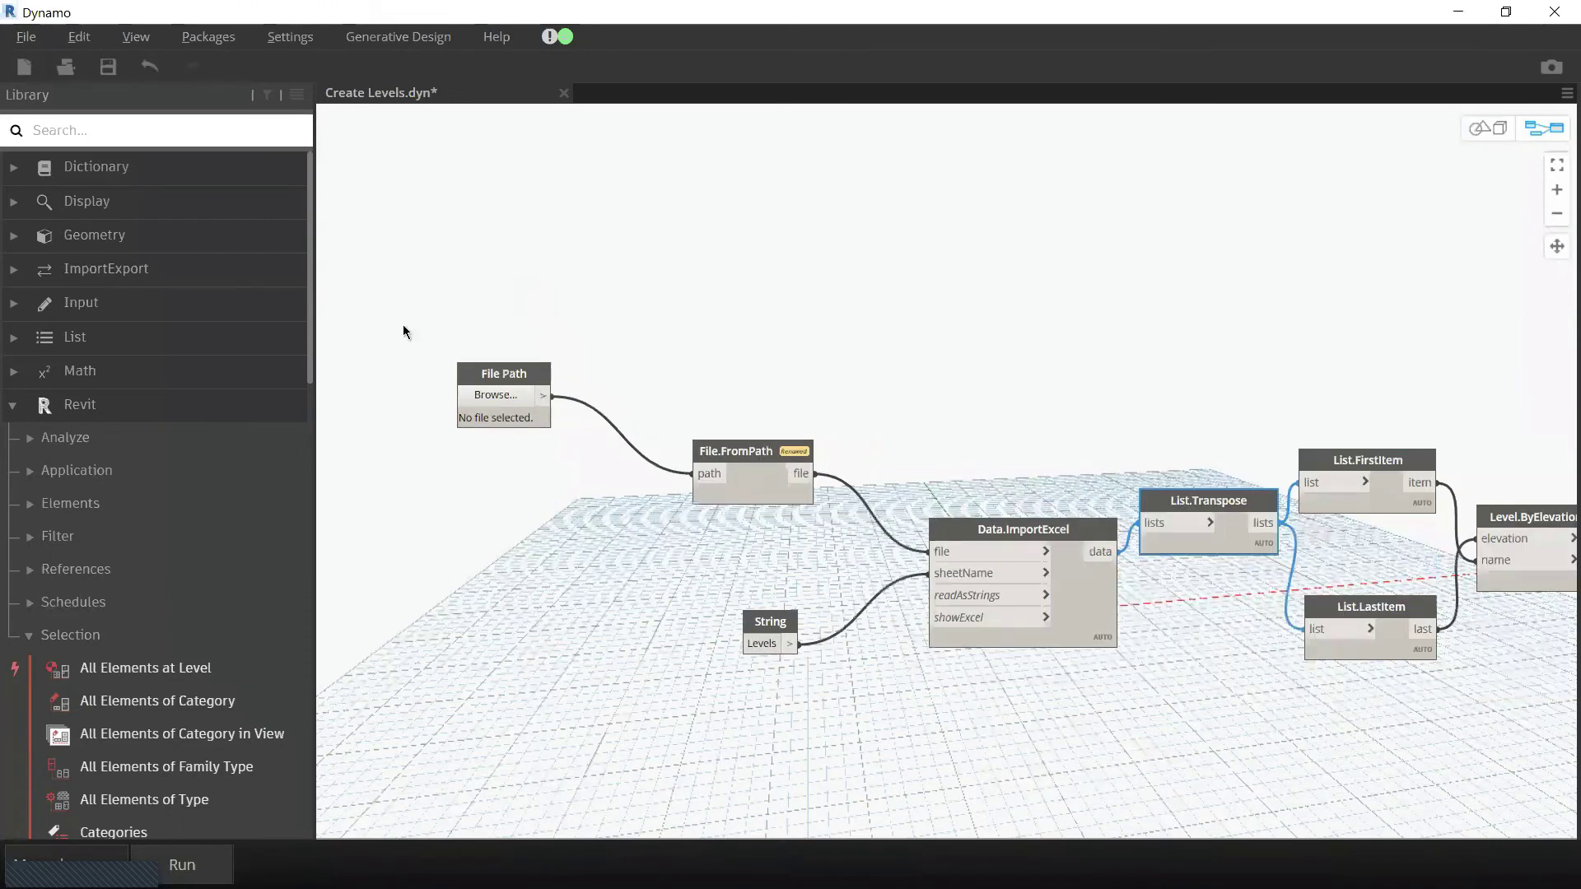
scroll(498, 445, down, 1)
scroll(552, 417, down, 2)
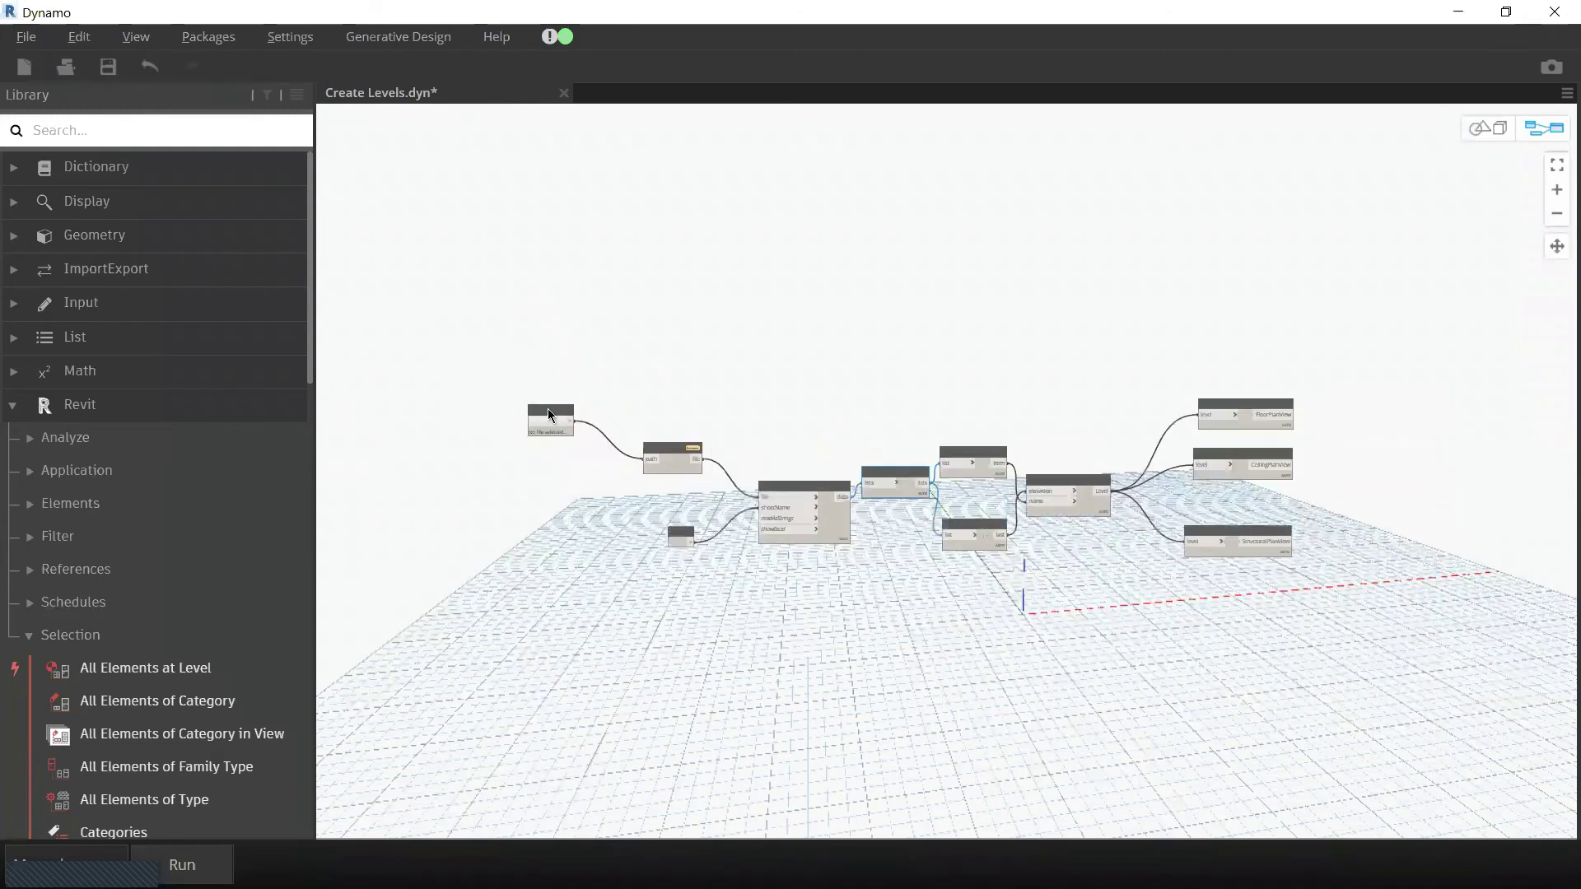
scroll(486, 191, up, 3)
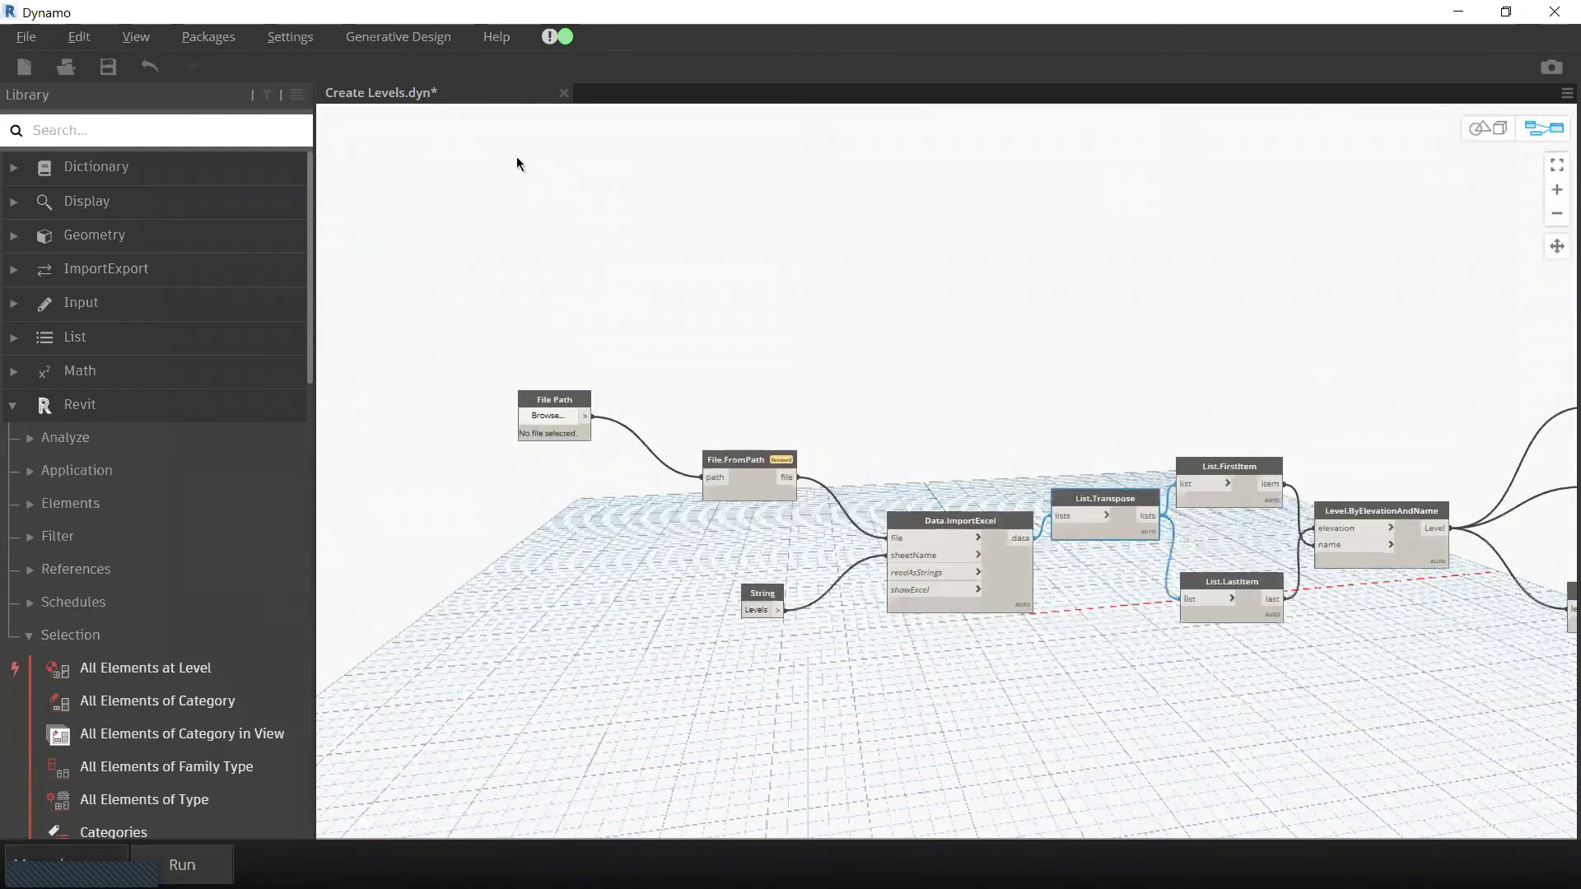
scroll(485, 178, up, 1)
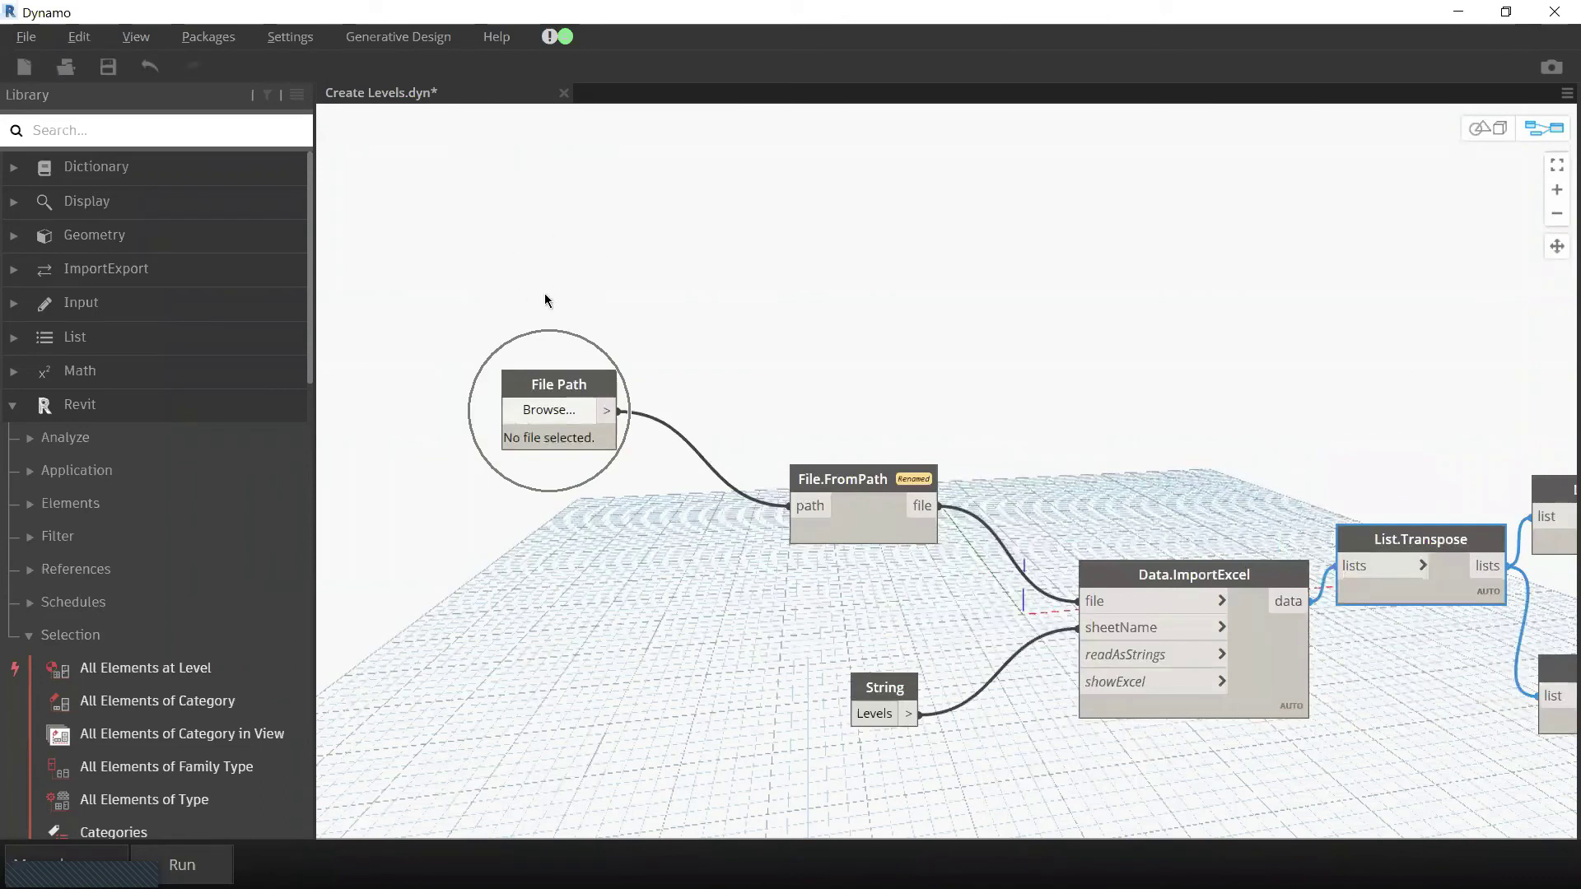
Step: Set the File Path node's file to Levels & Plans.xlsx from the Dynamo webinar folder
middle_drag(451, 286, 482, 398)
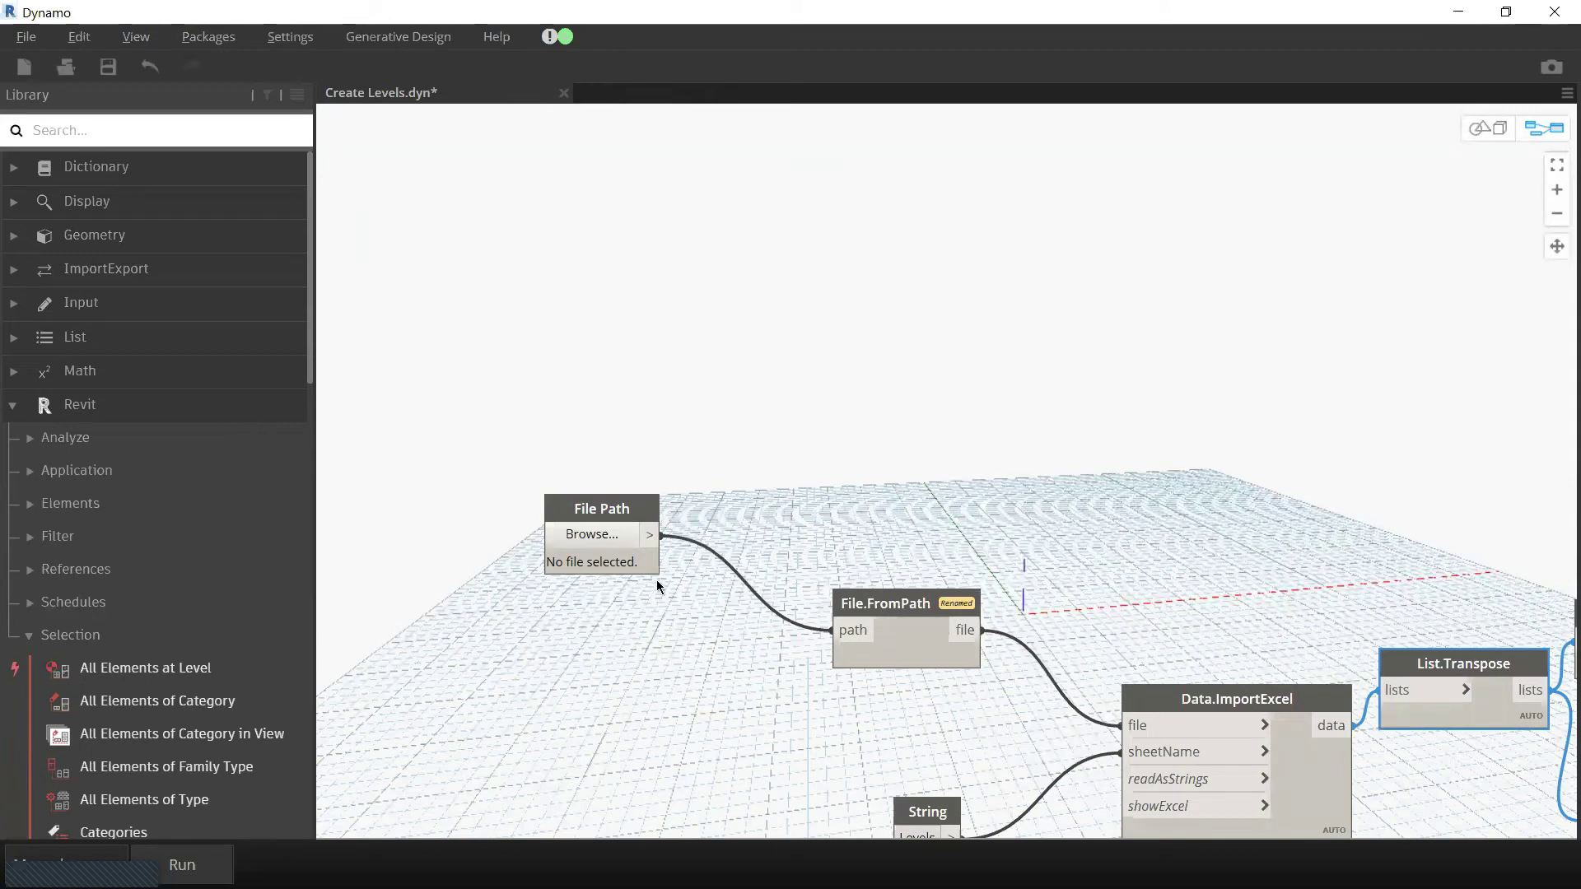
click(609, 543)
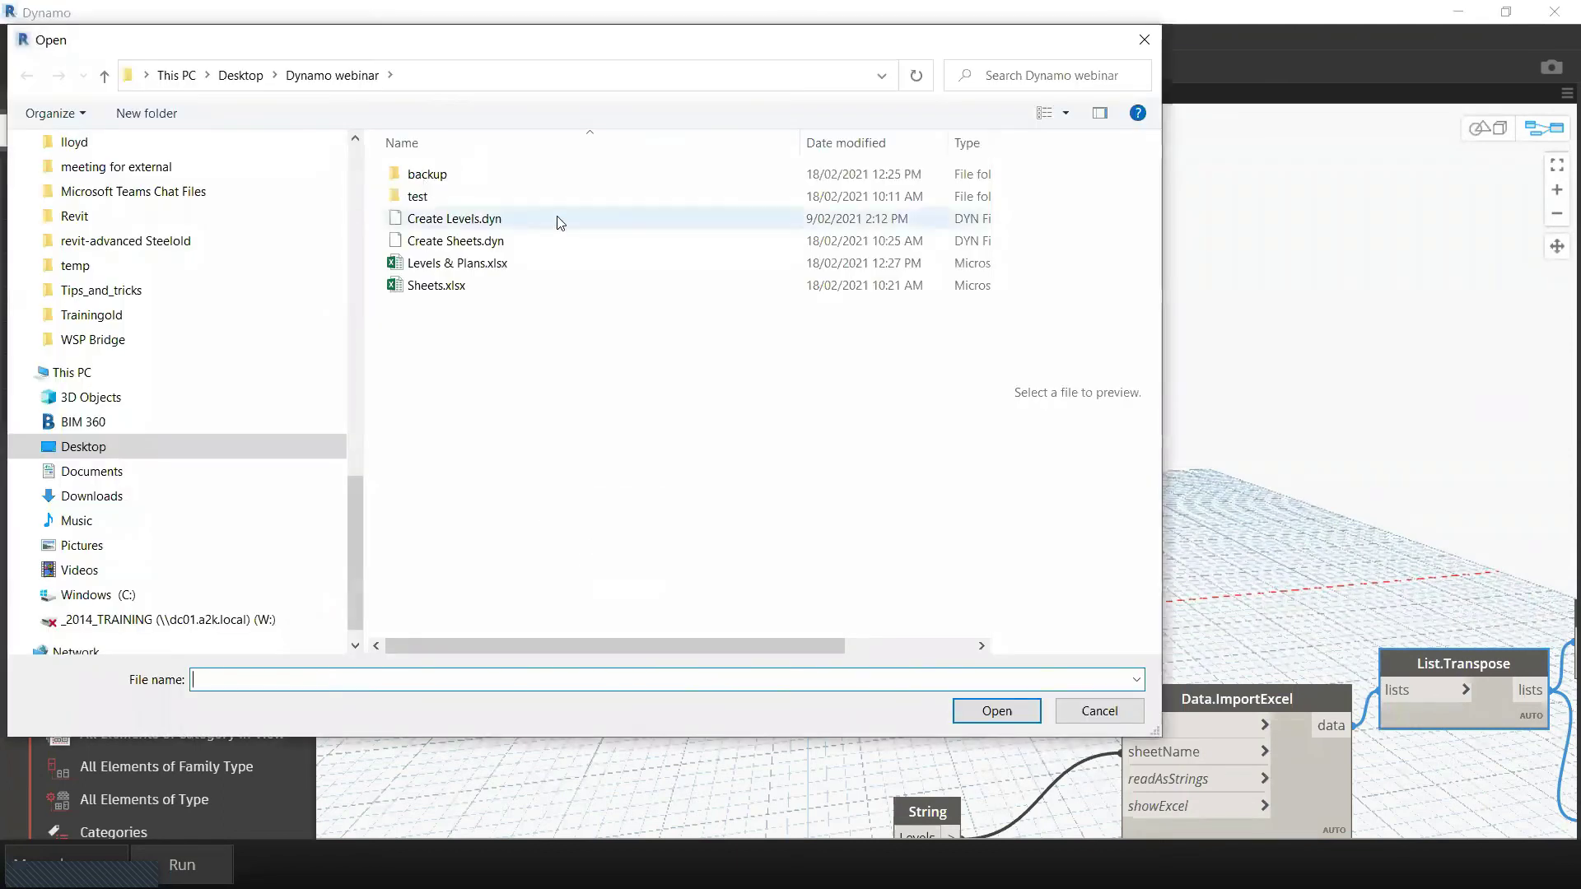
click(479, 269)
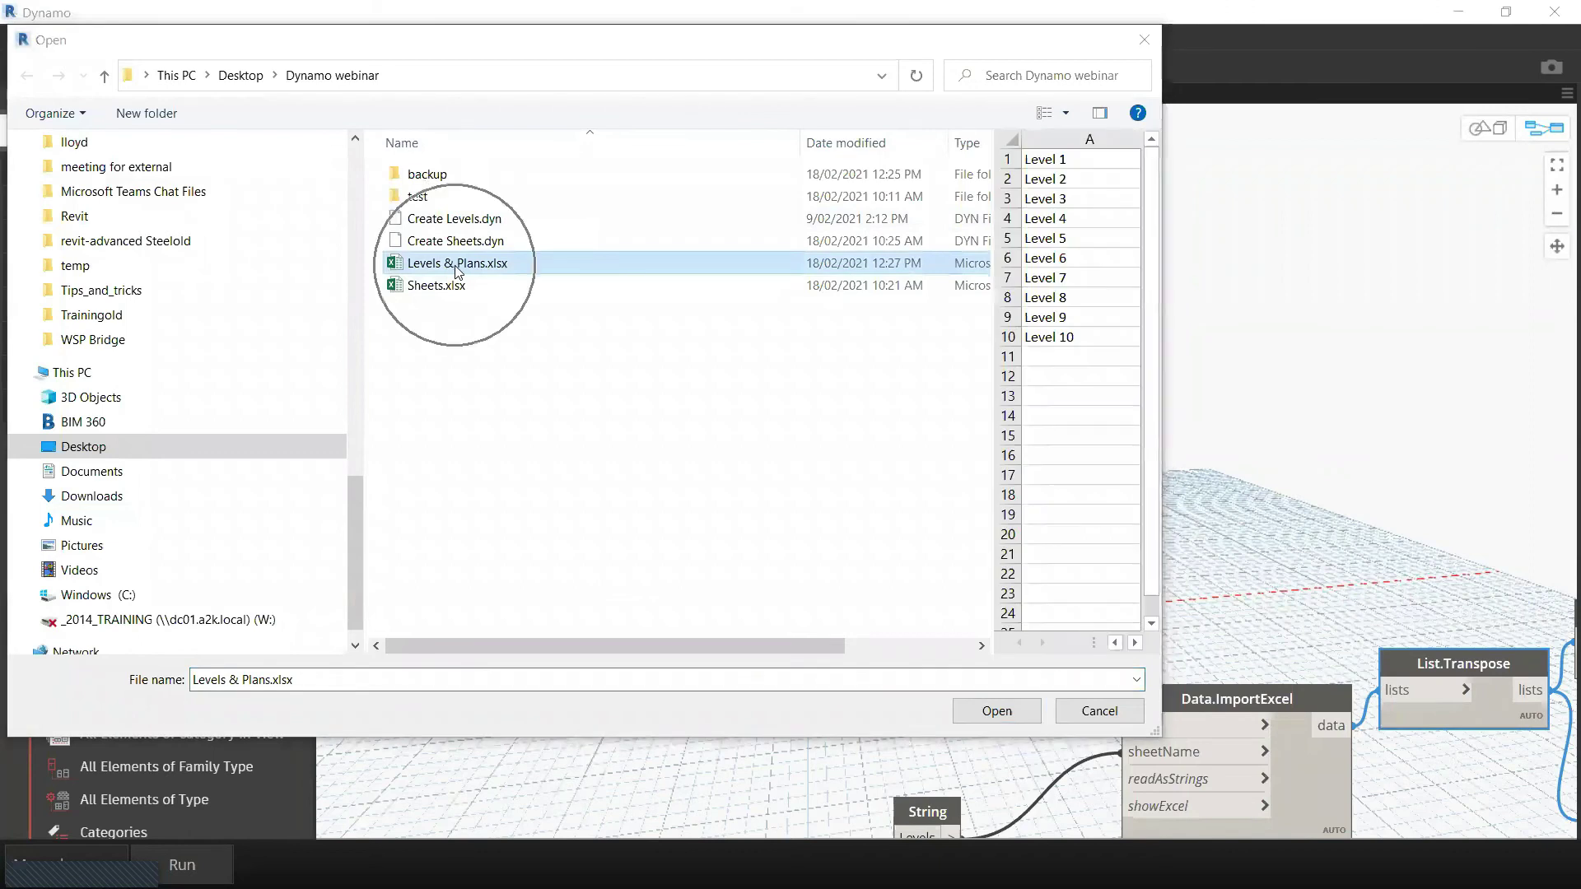
click(1027, 699)
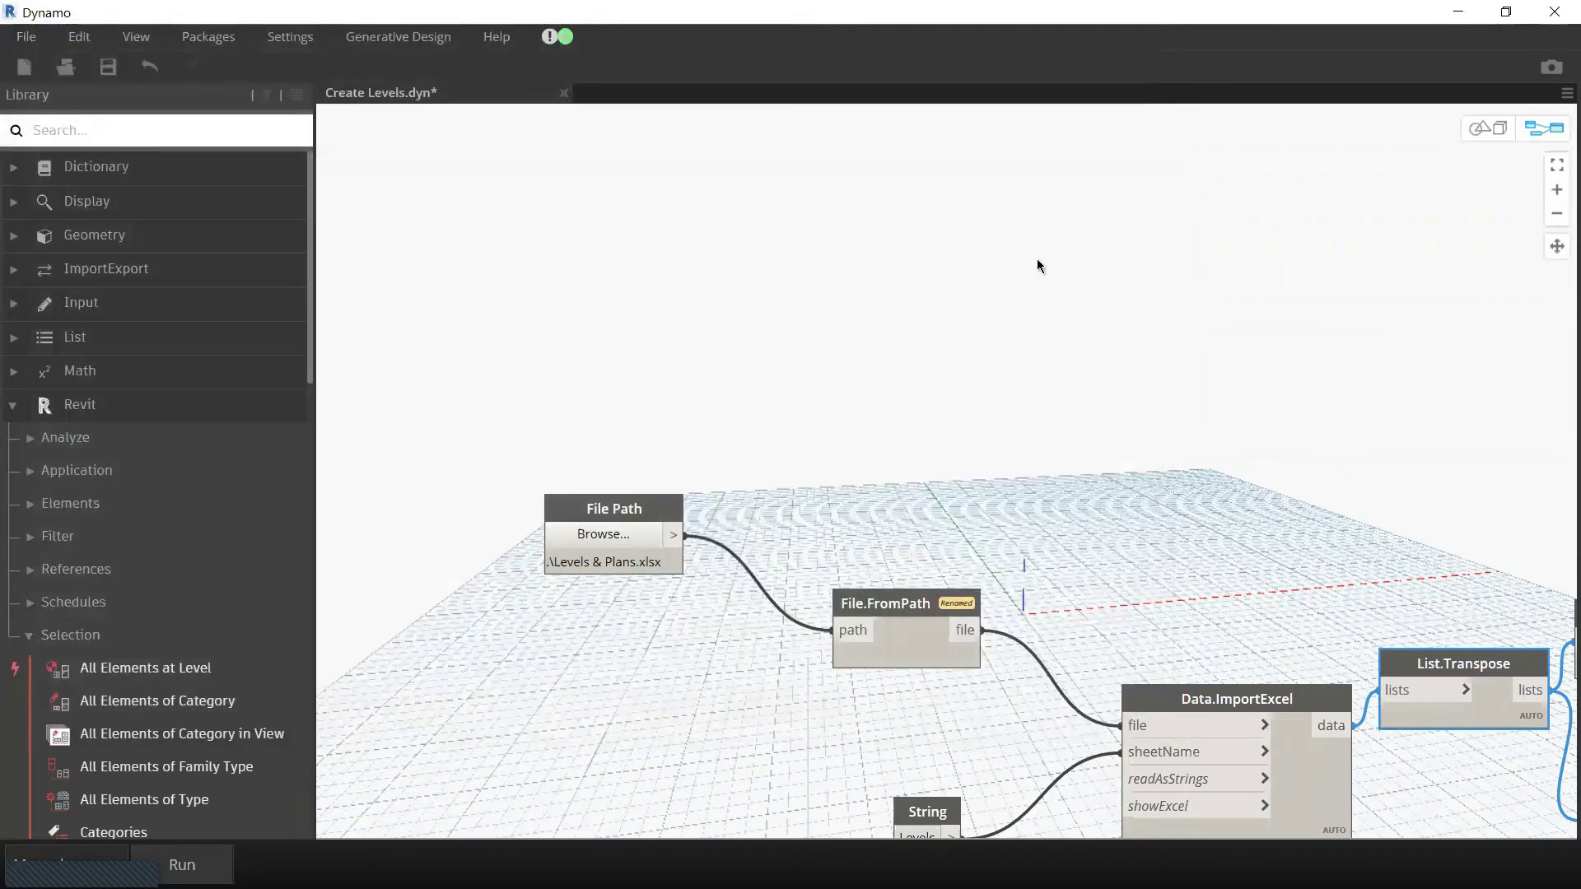
Step: Reduce the Dynamo window from full screen and open the East elevation in Revit to examine its levels
scroll(741, 461, down, 3)
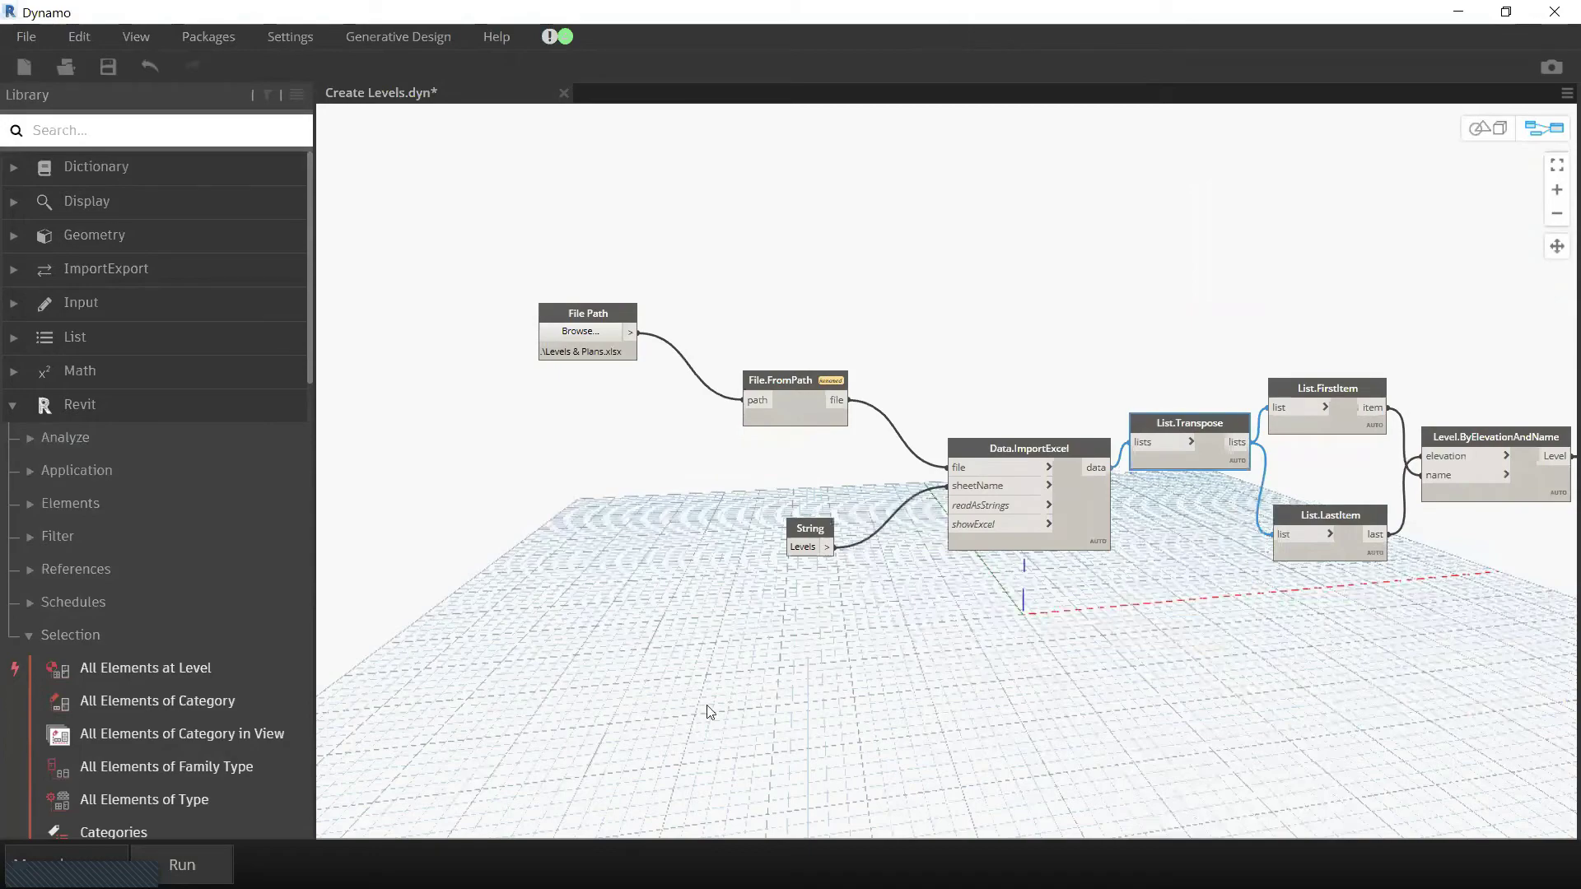
key(super+Down)
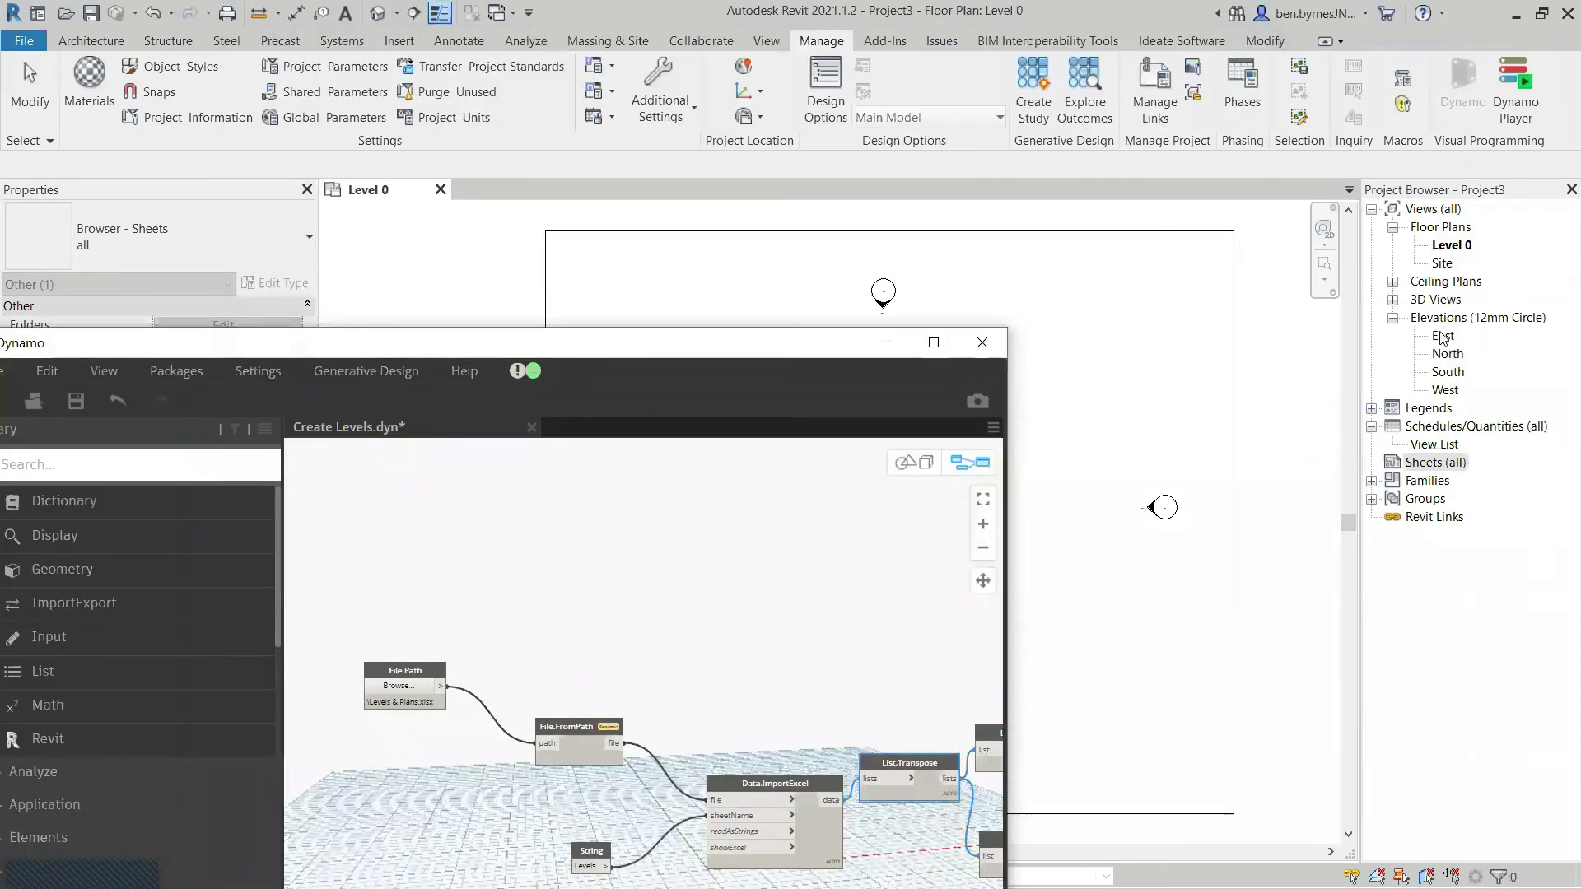
double_click(1443, 337)
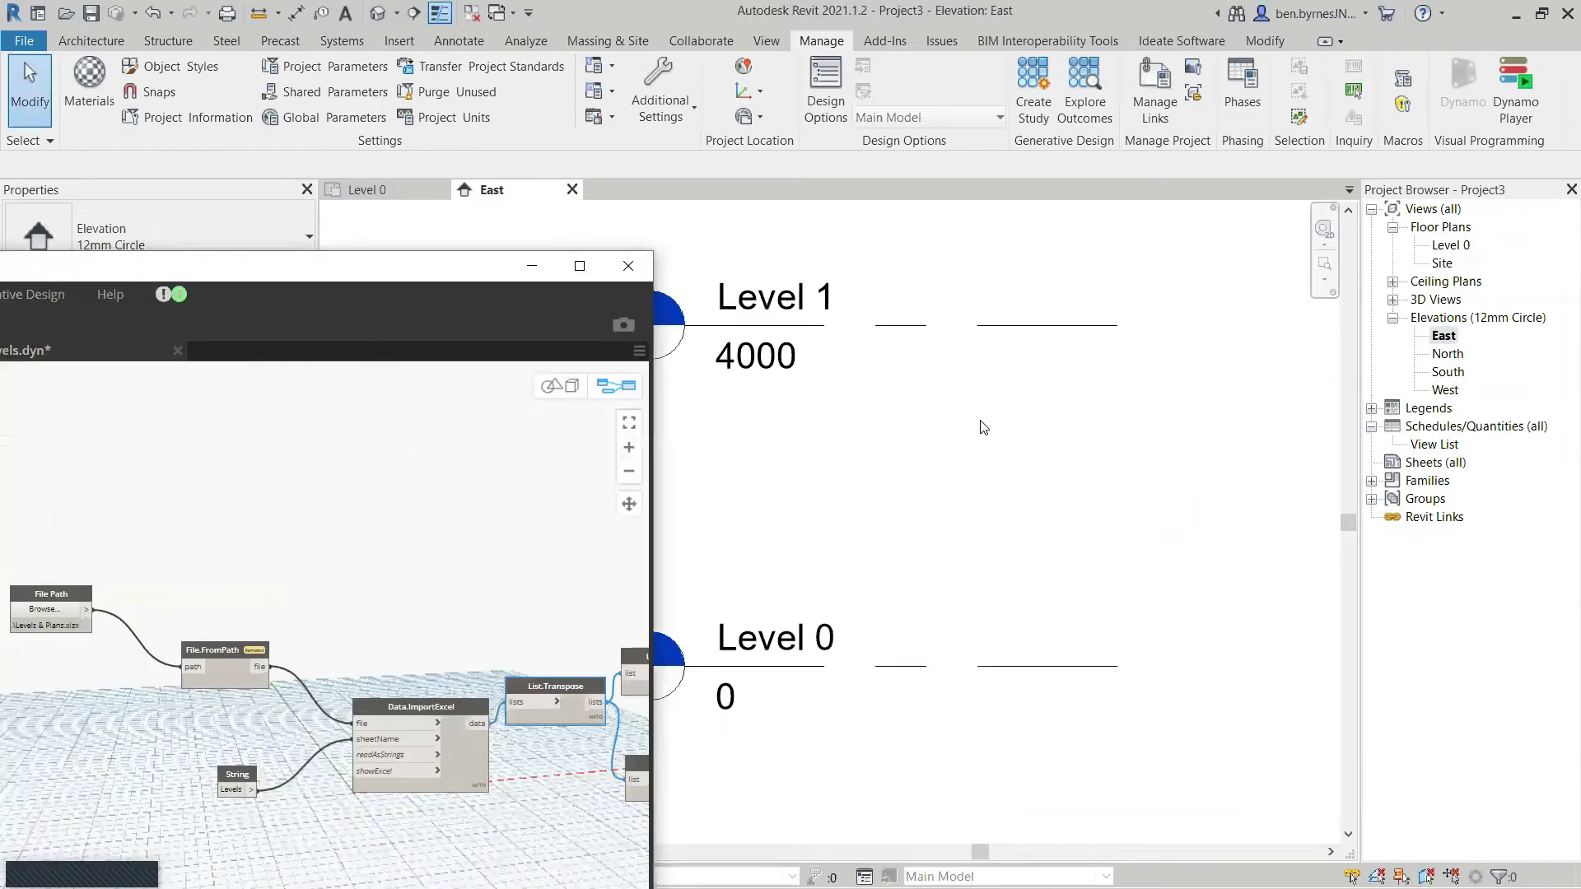
scroll(979, 424, down, 5)
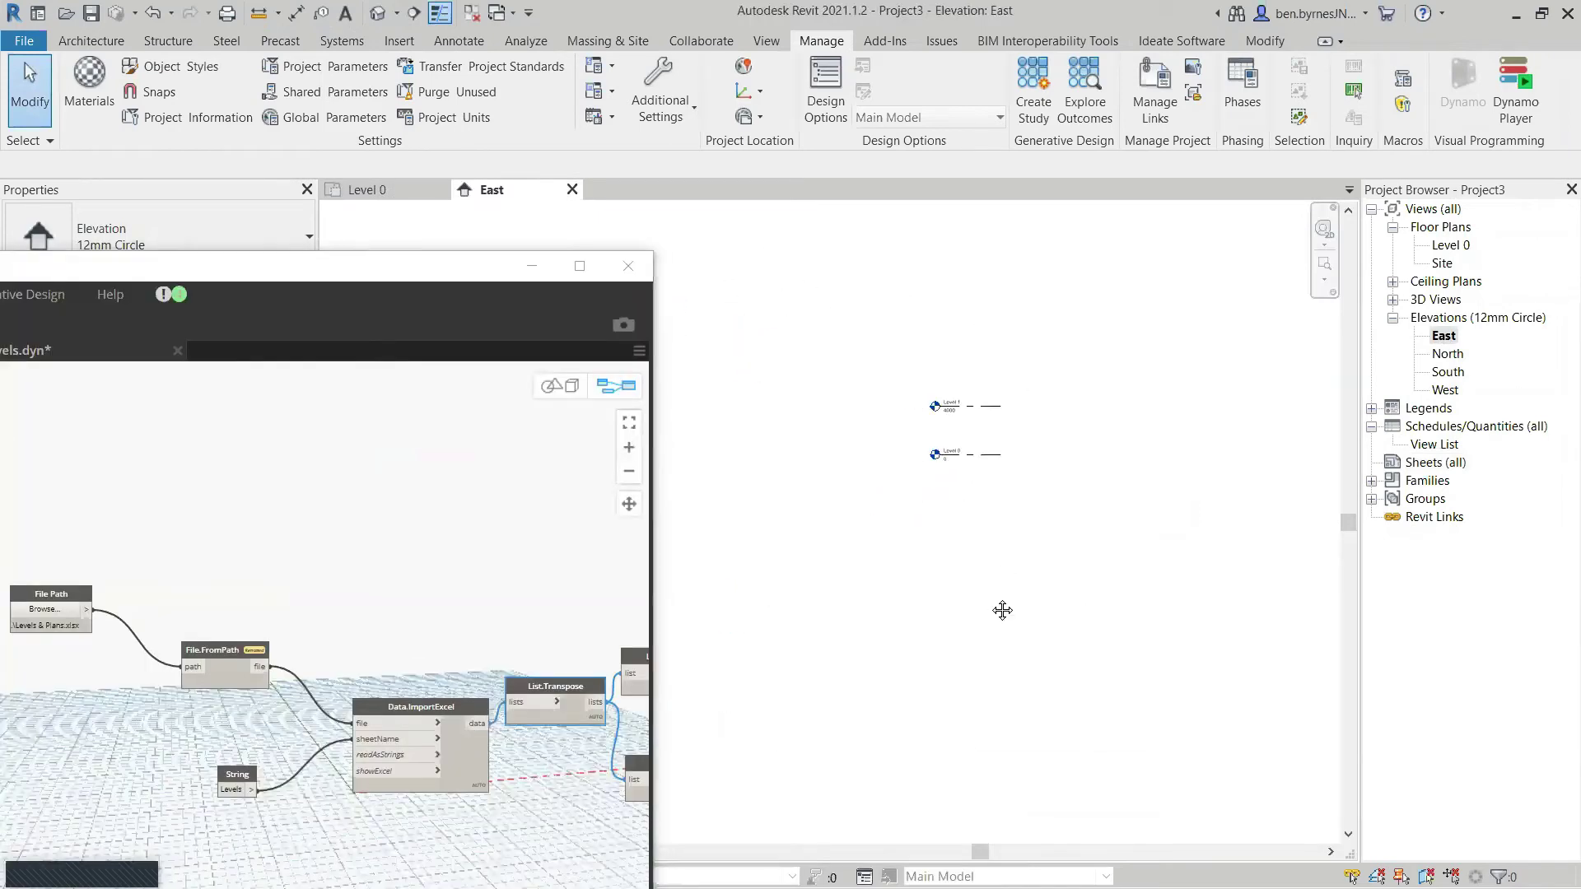
scroll(946, 453, up, 3)
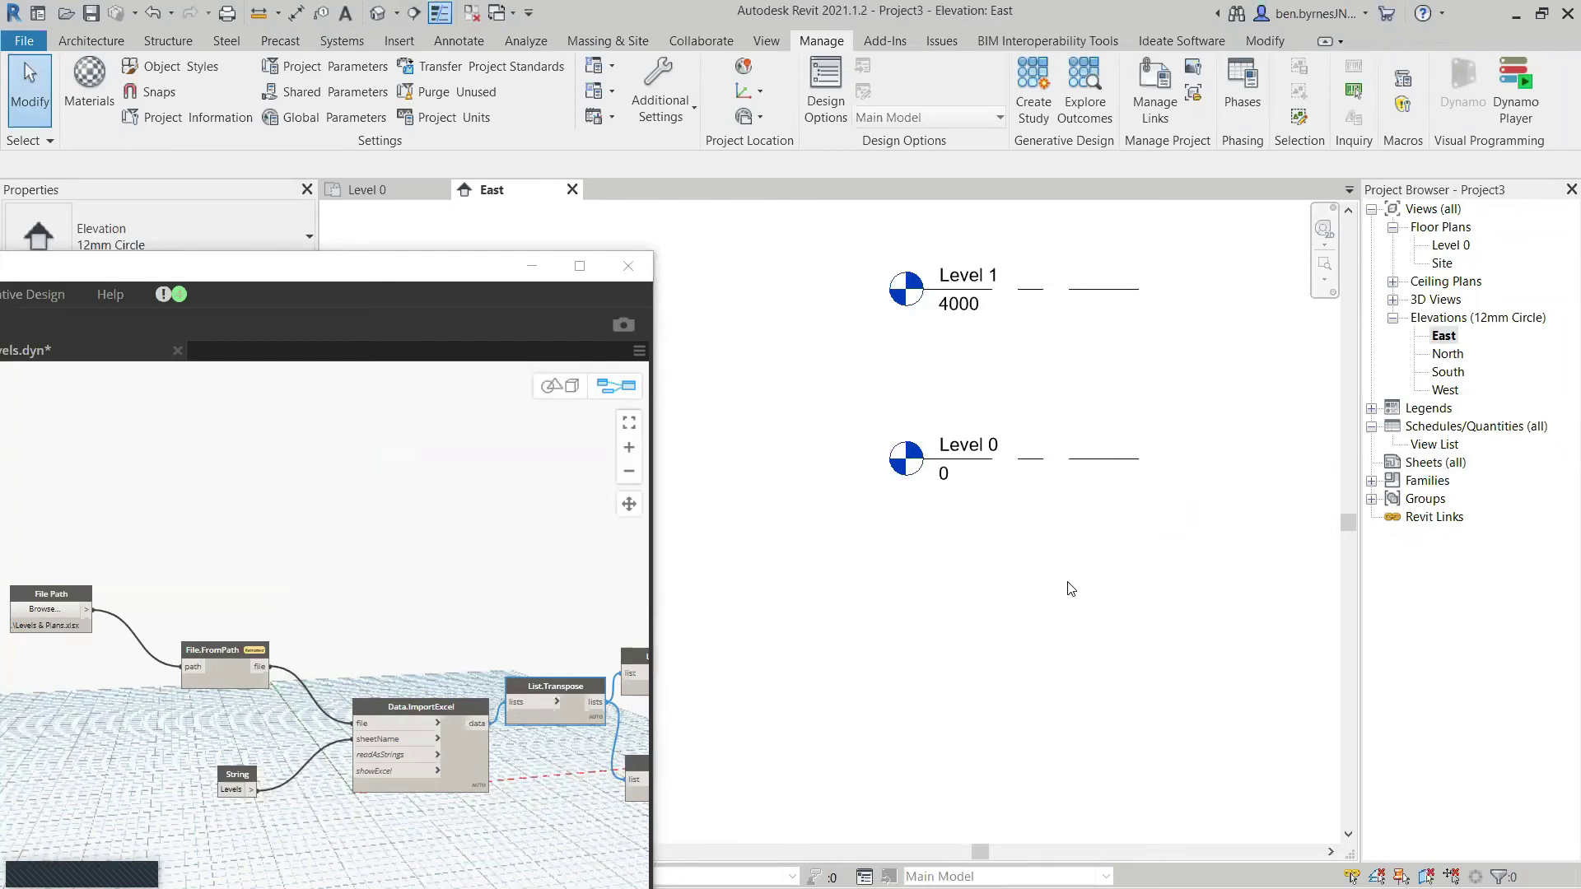
scroll(1070, 588, down, 1)
Step: Delete Level 1 from the East elevation together with its associated ceiling plan view
click(1072, 487)
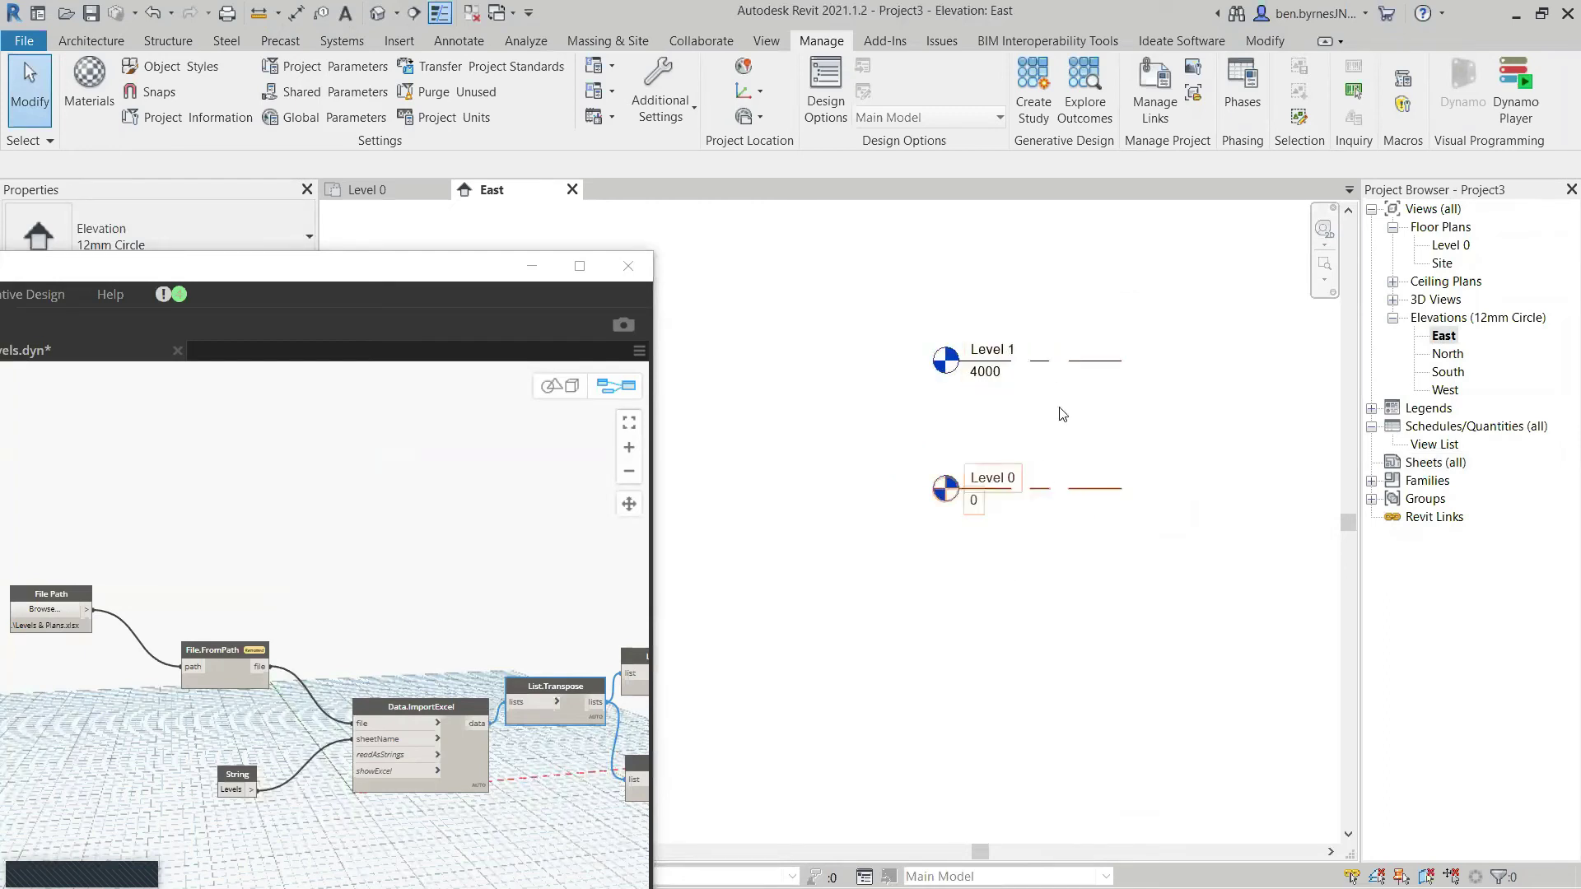
click(1088, 362)
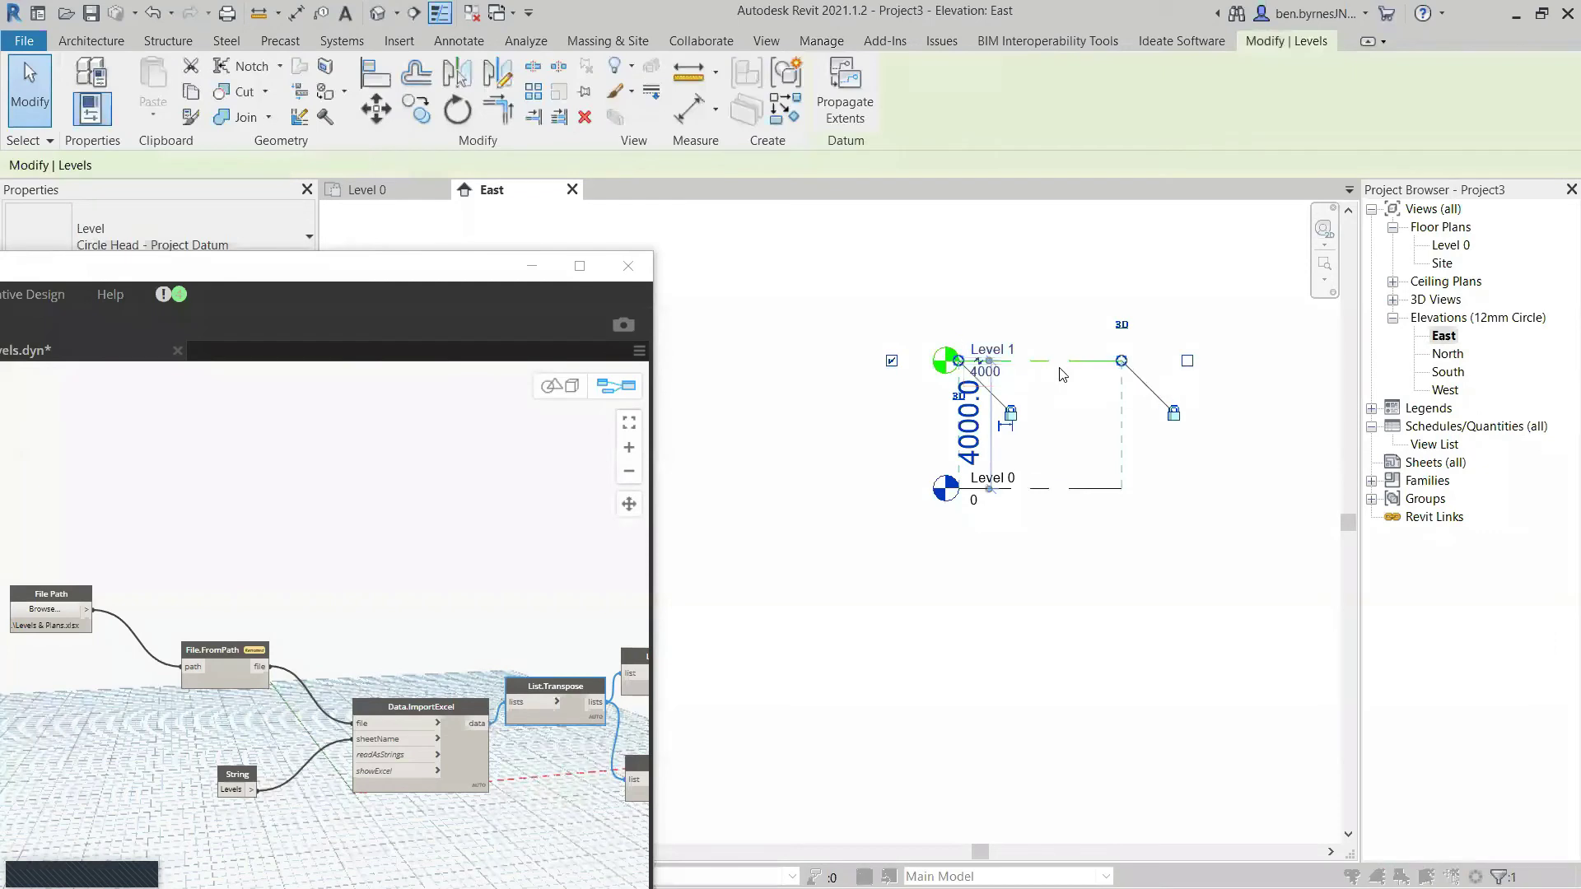
key(Delete)
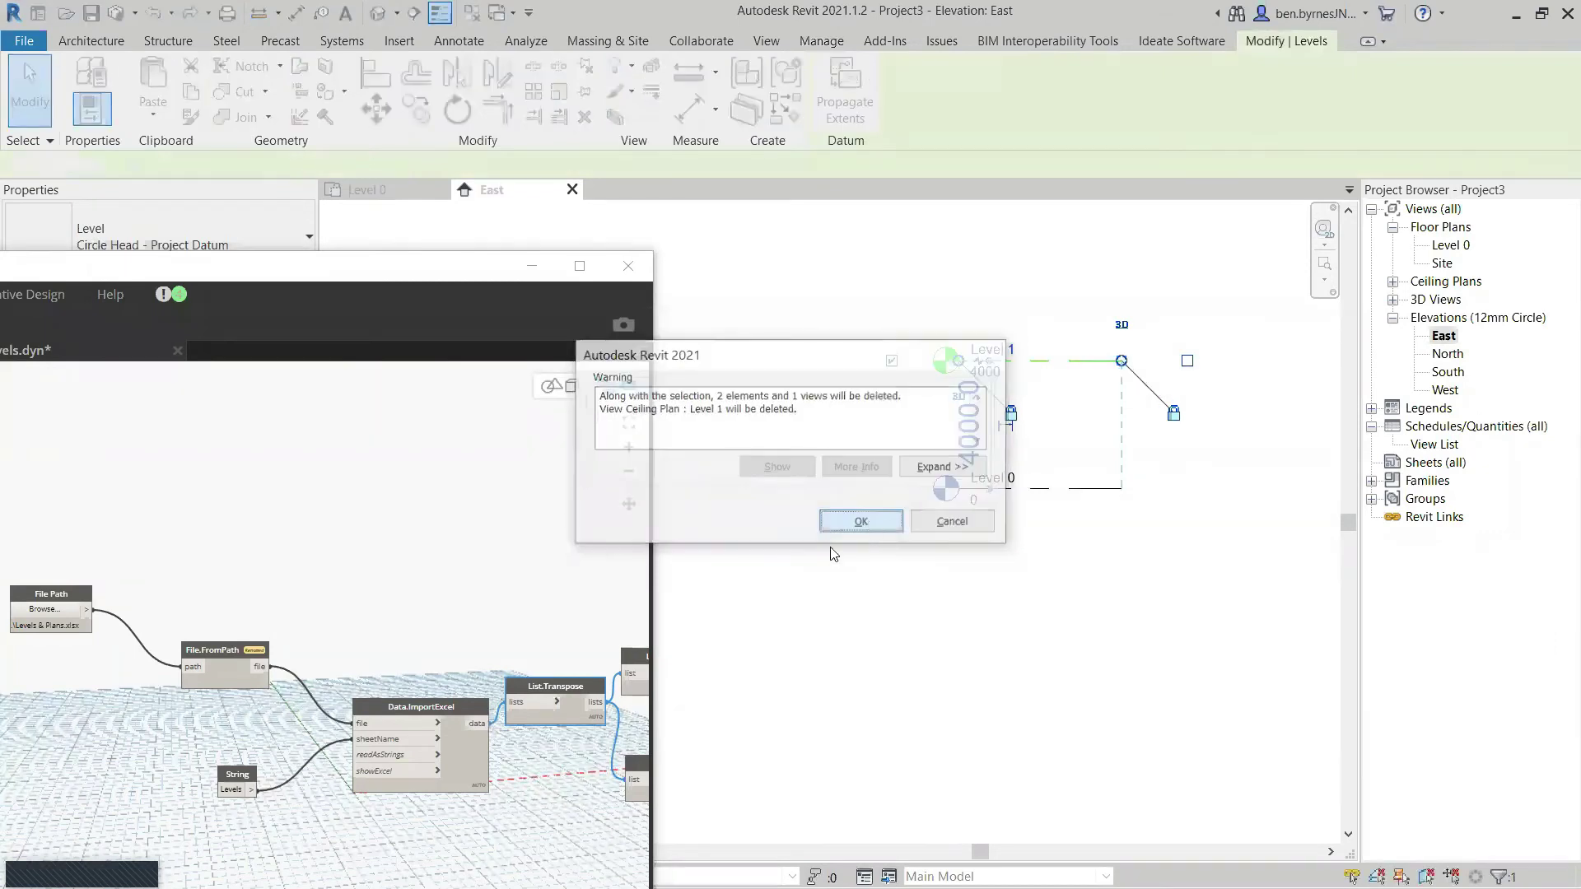
click(857, 521)
scroll(1116, 646, up, 2)
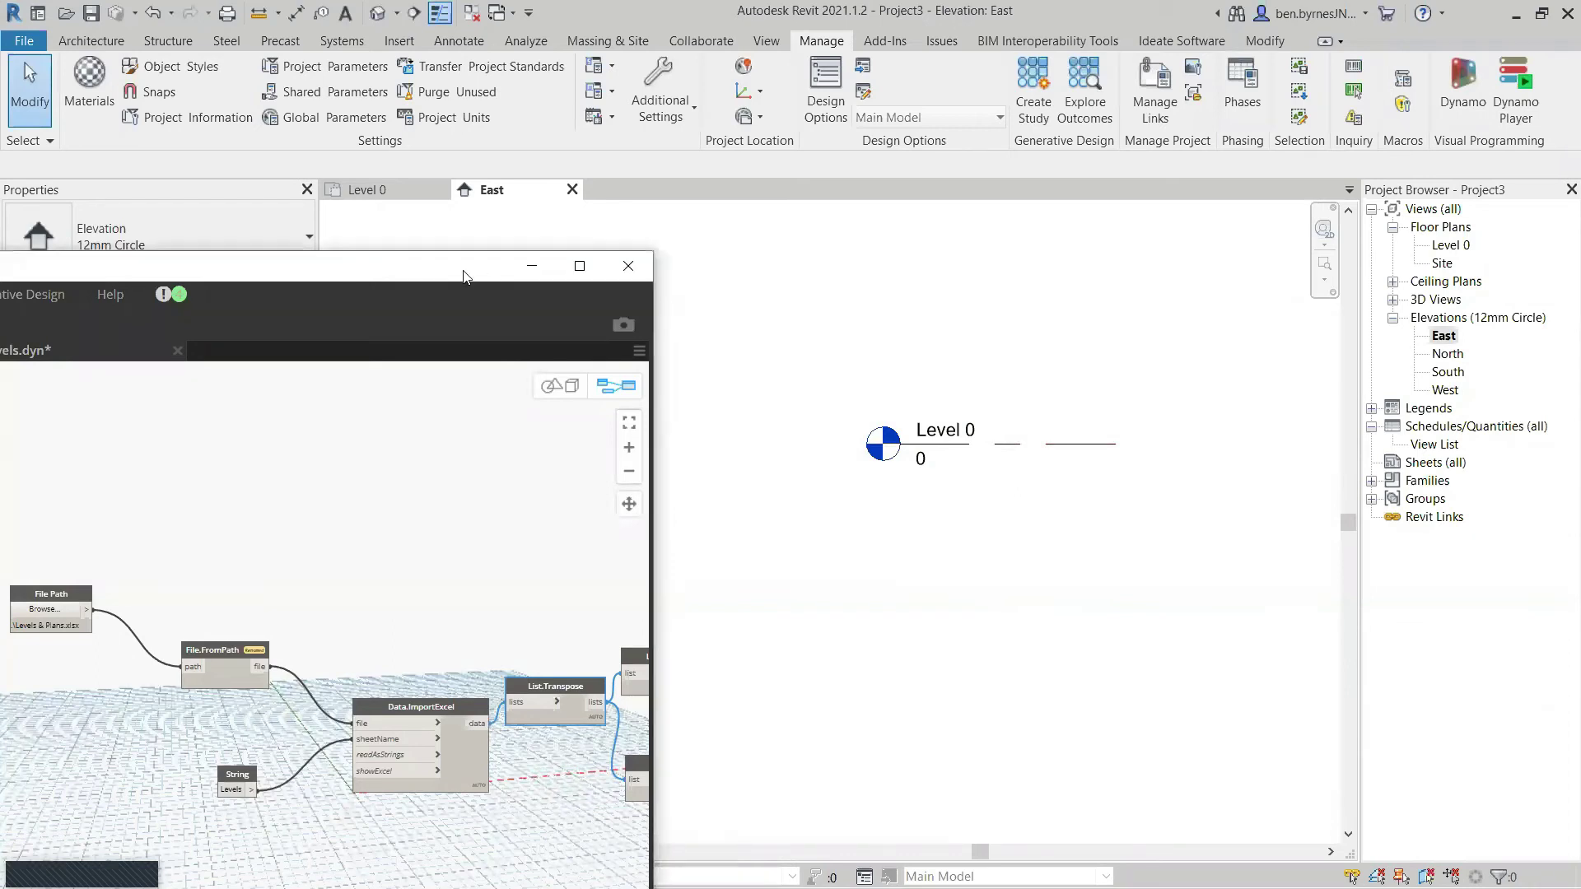
Step: Reposition the Dynamo window over Revit so its run controls are accessible, with Level 0 in the East elevation kept in view
drag(463, 276, 698, 140)
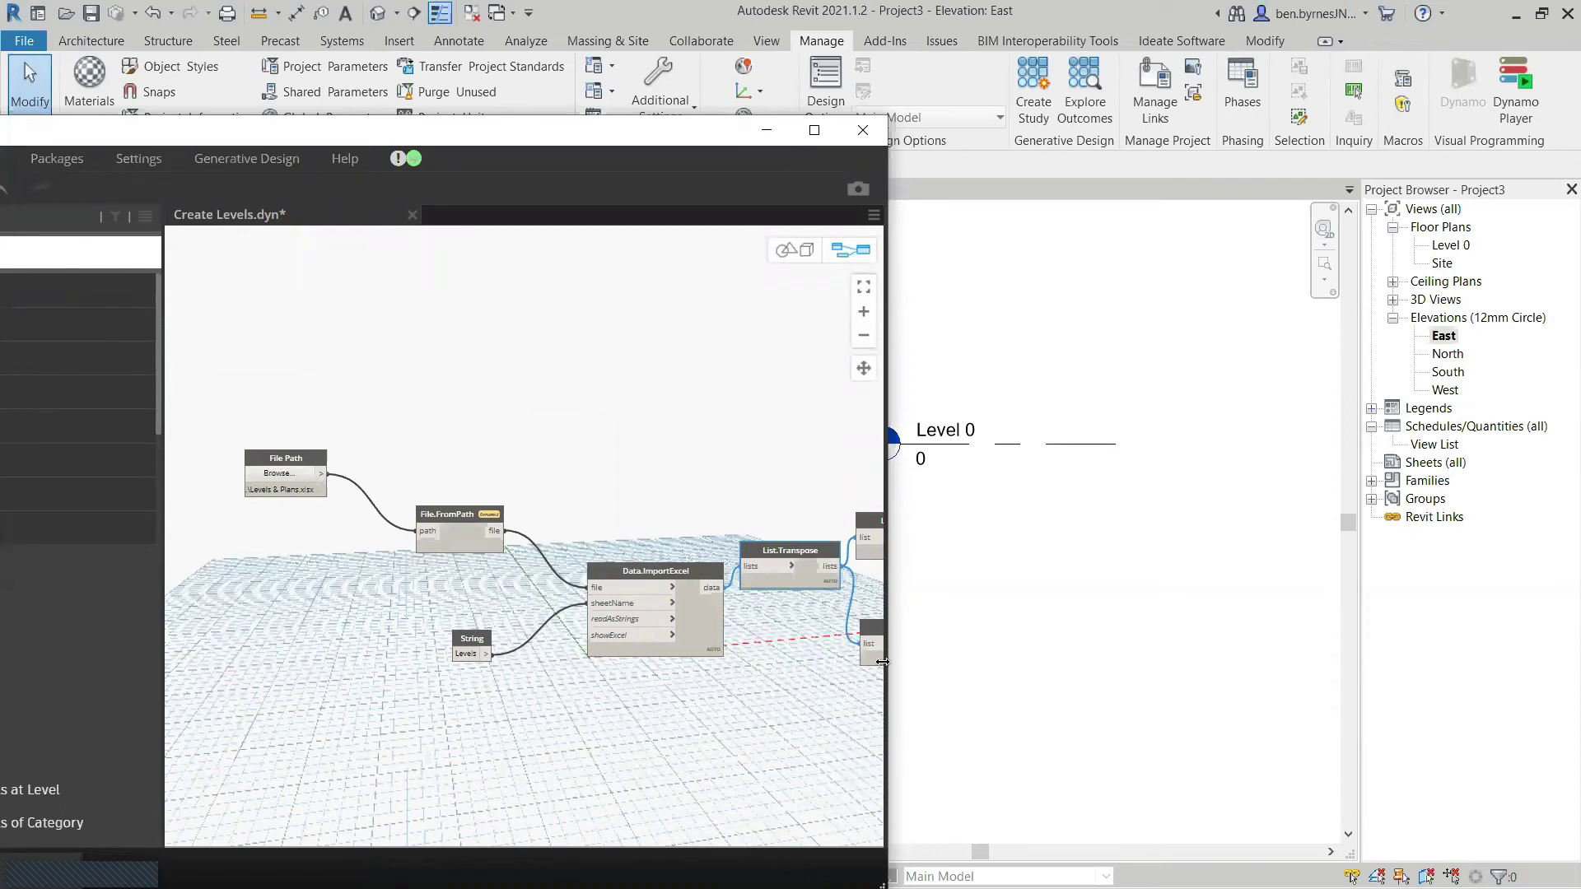
scroll(1126, 508, down, 3)
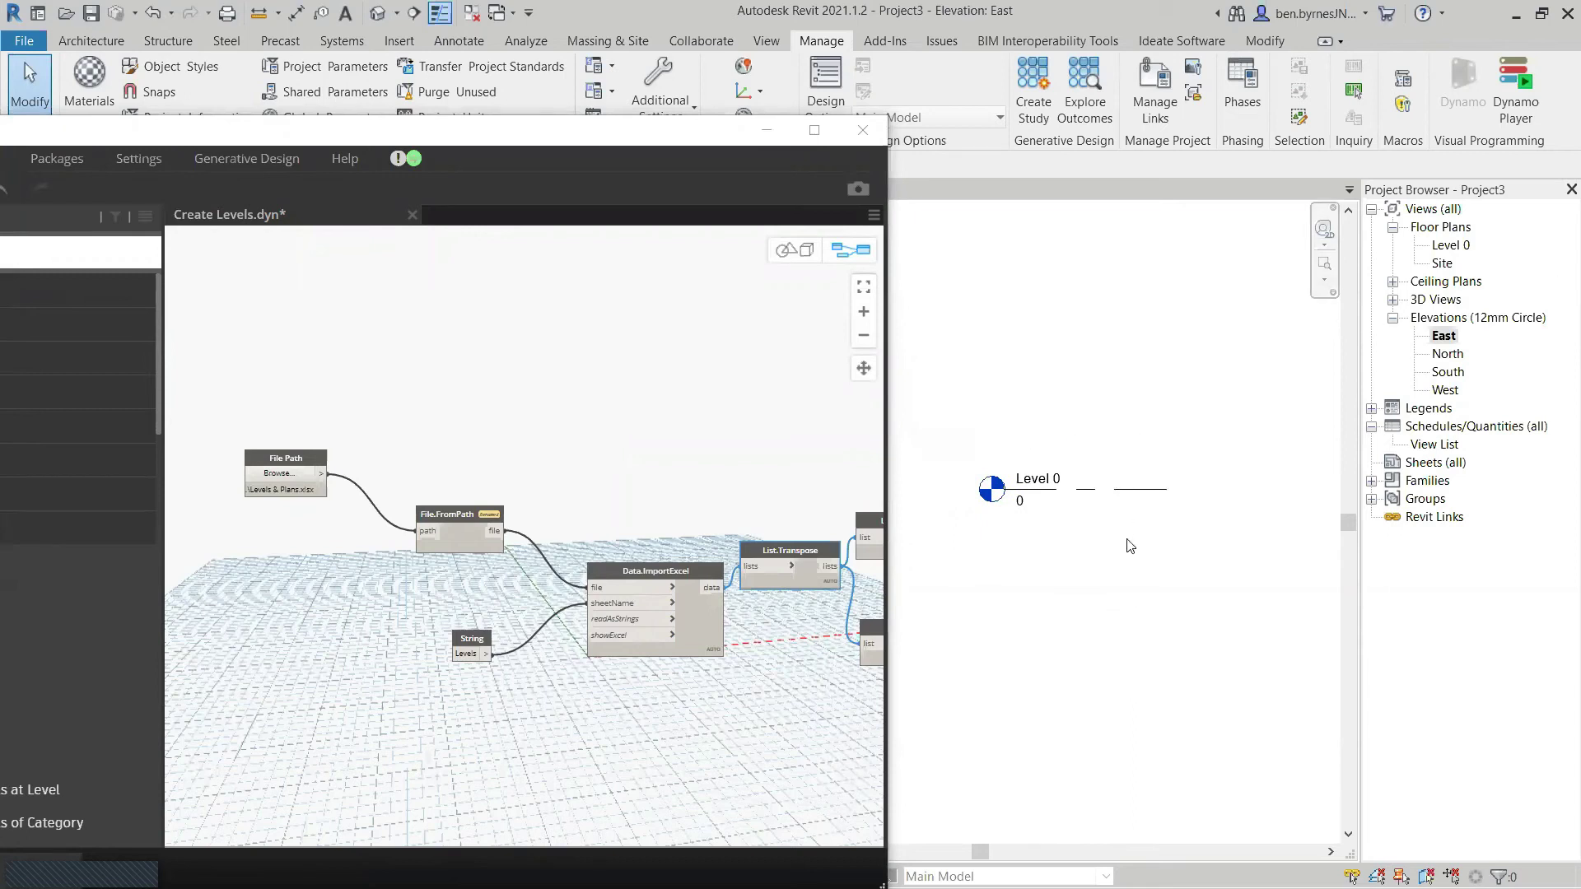
scroll(1129, 547, down, 3)
scroll(1041, 536, up, 4)
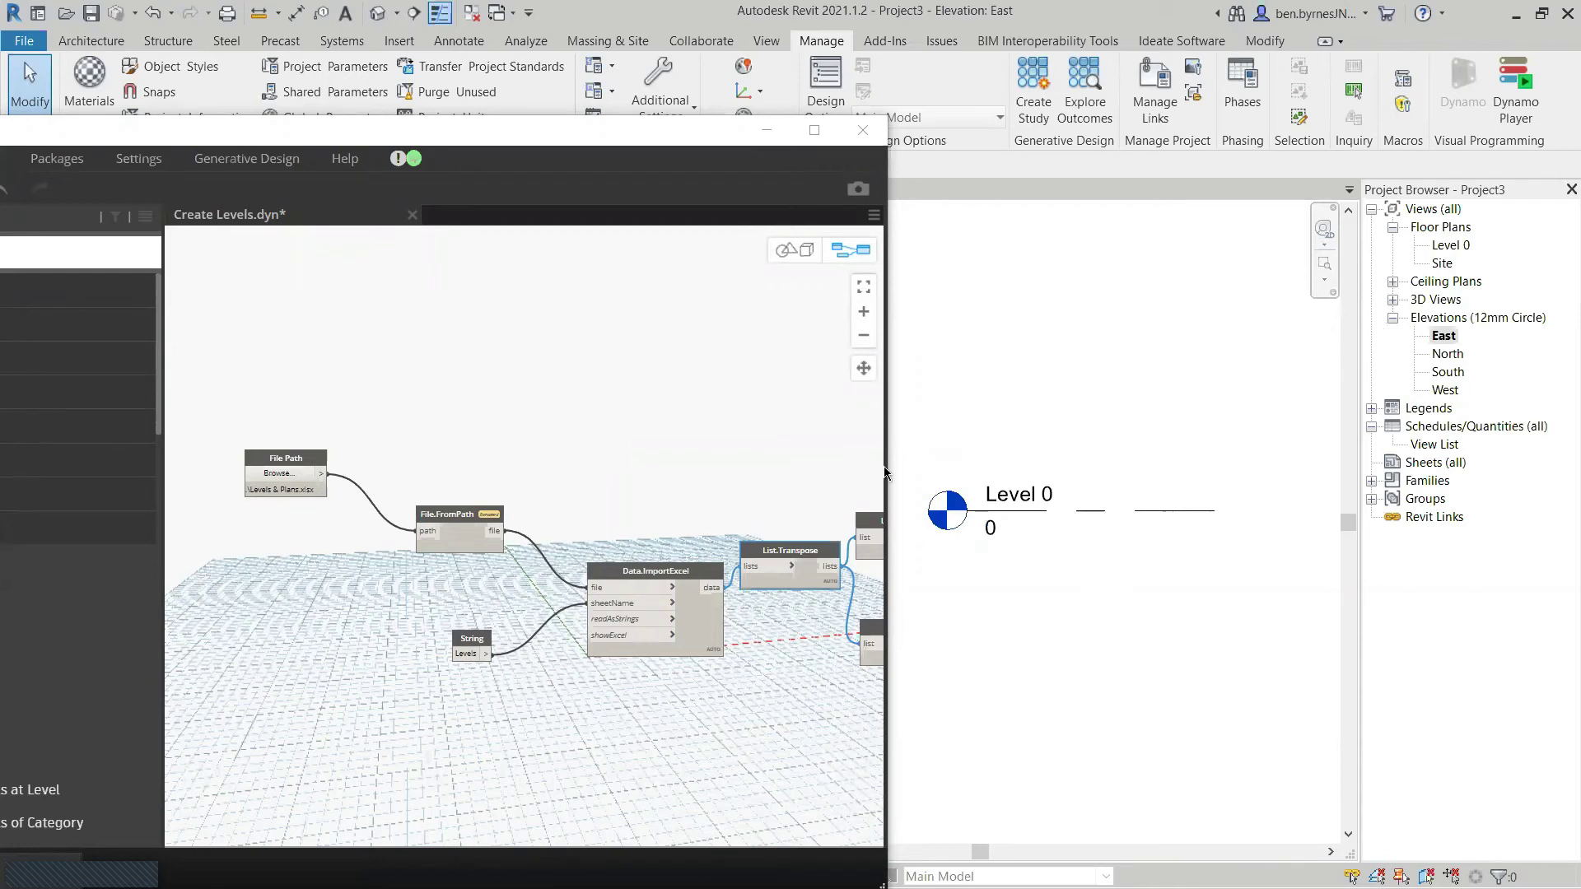
click(535, 142)
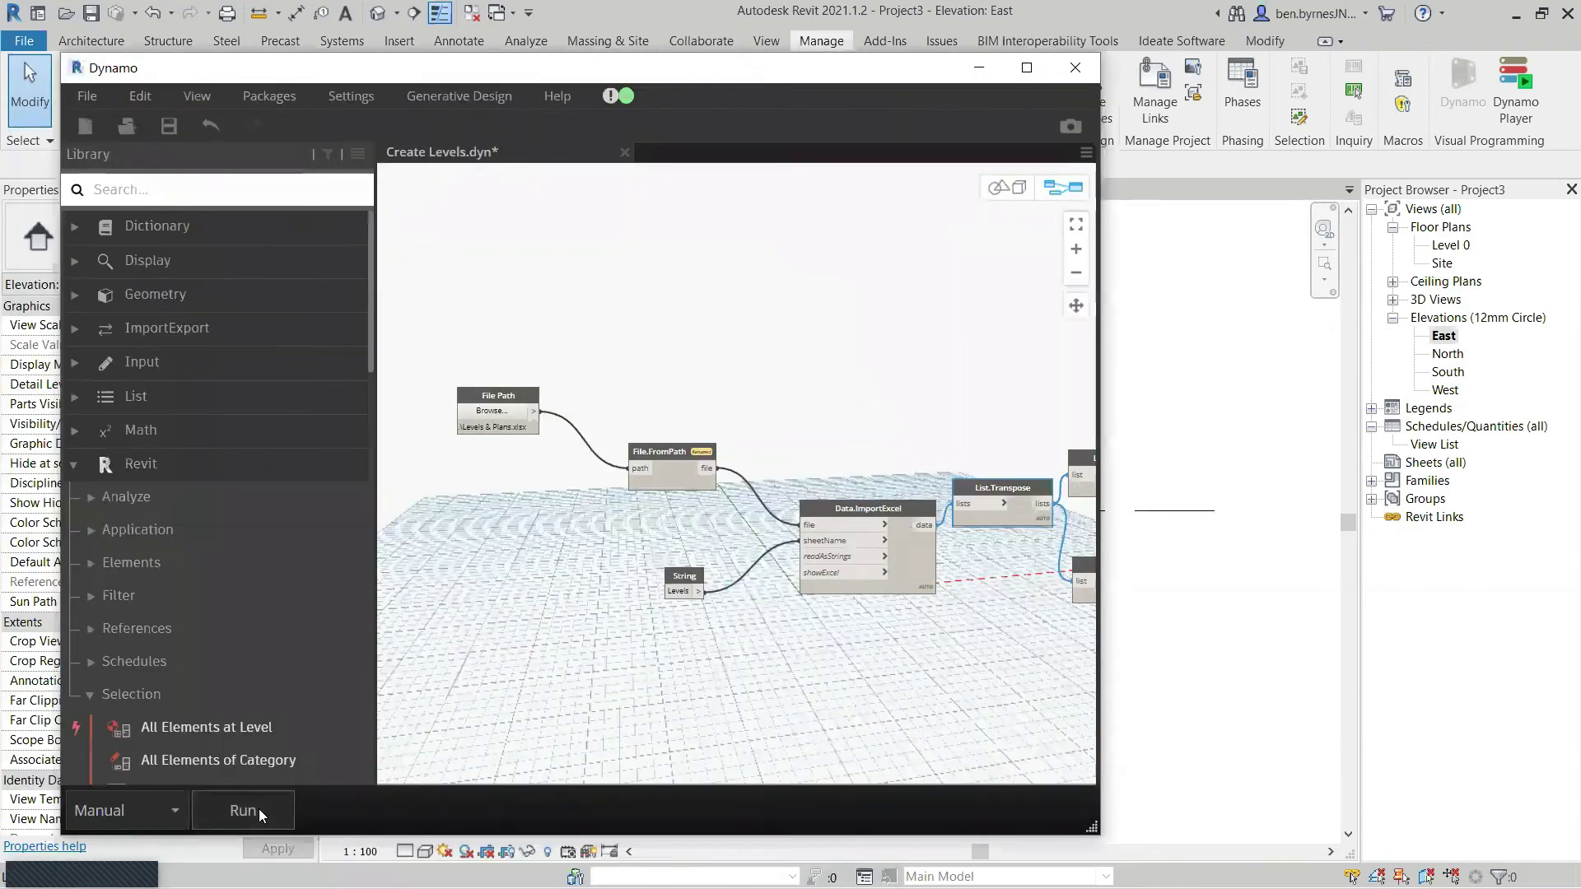
Step: Run the Create Levels graph, minimise Dynamo and review the generated levels up to Level 10 in Revit's East elevation
click(259, 809)
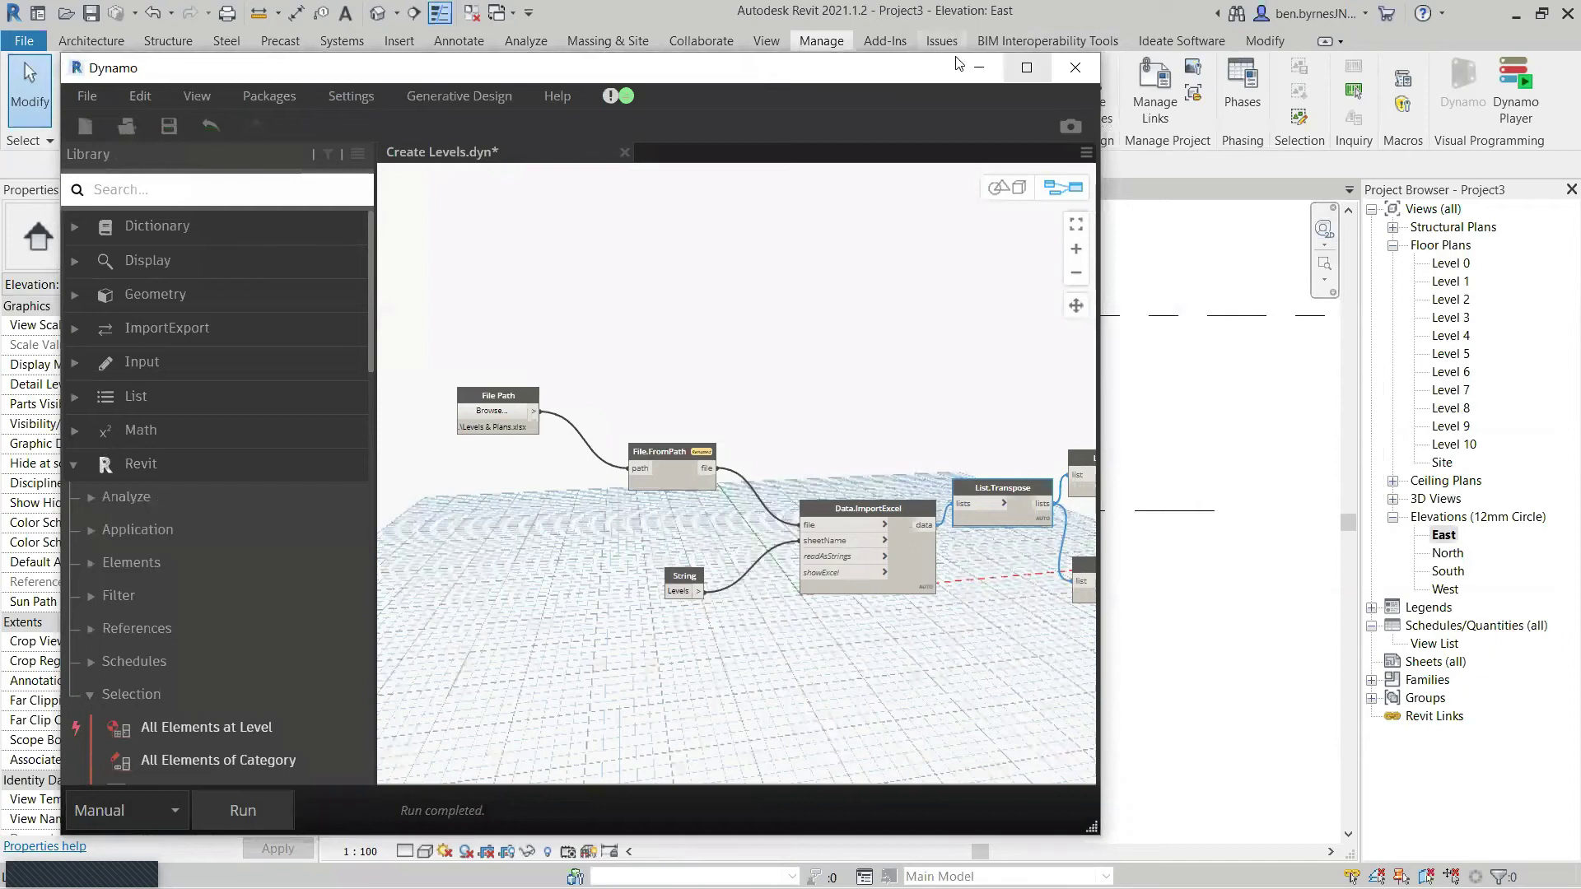
click(978, 68)
scroll(866, 771, down, 3)
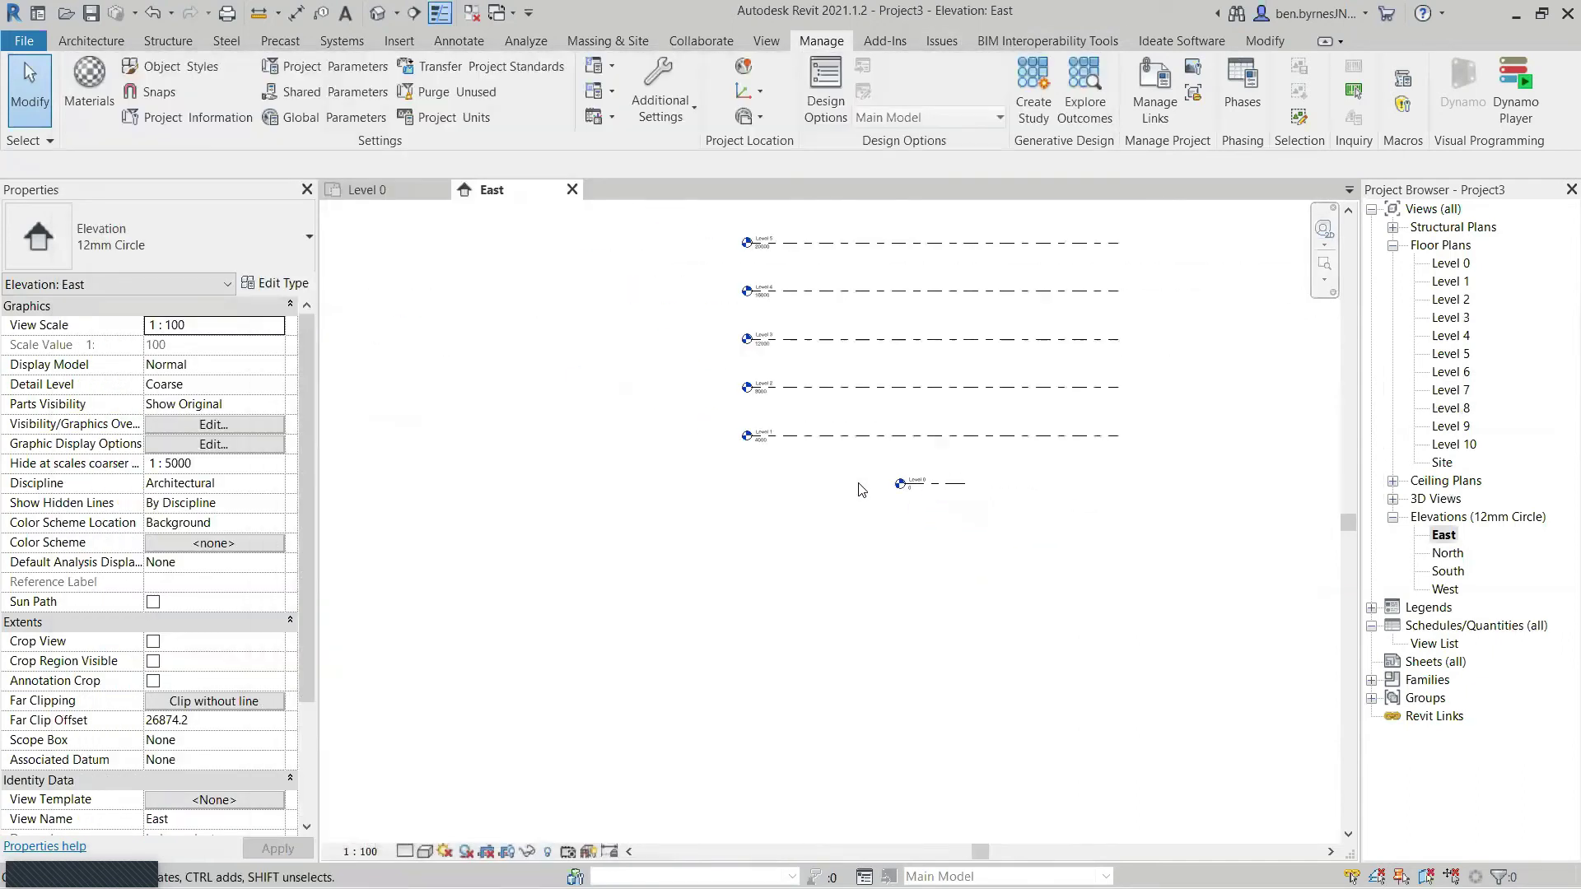
scroll(865, 772, up, 5)
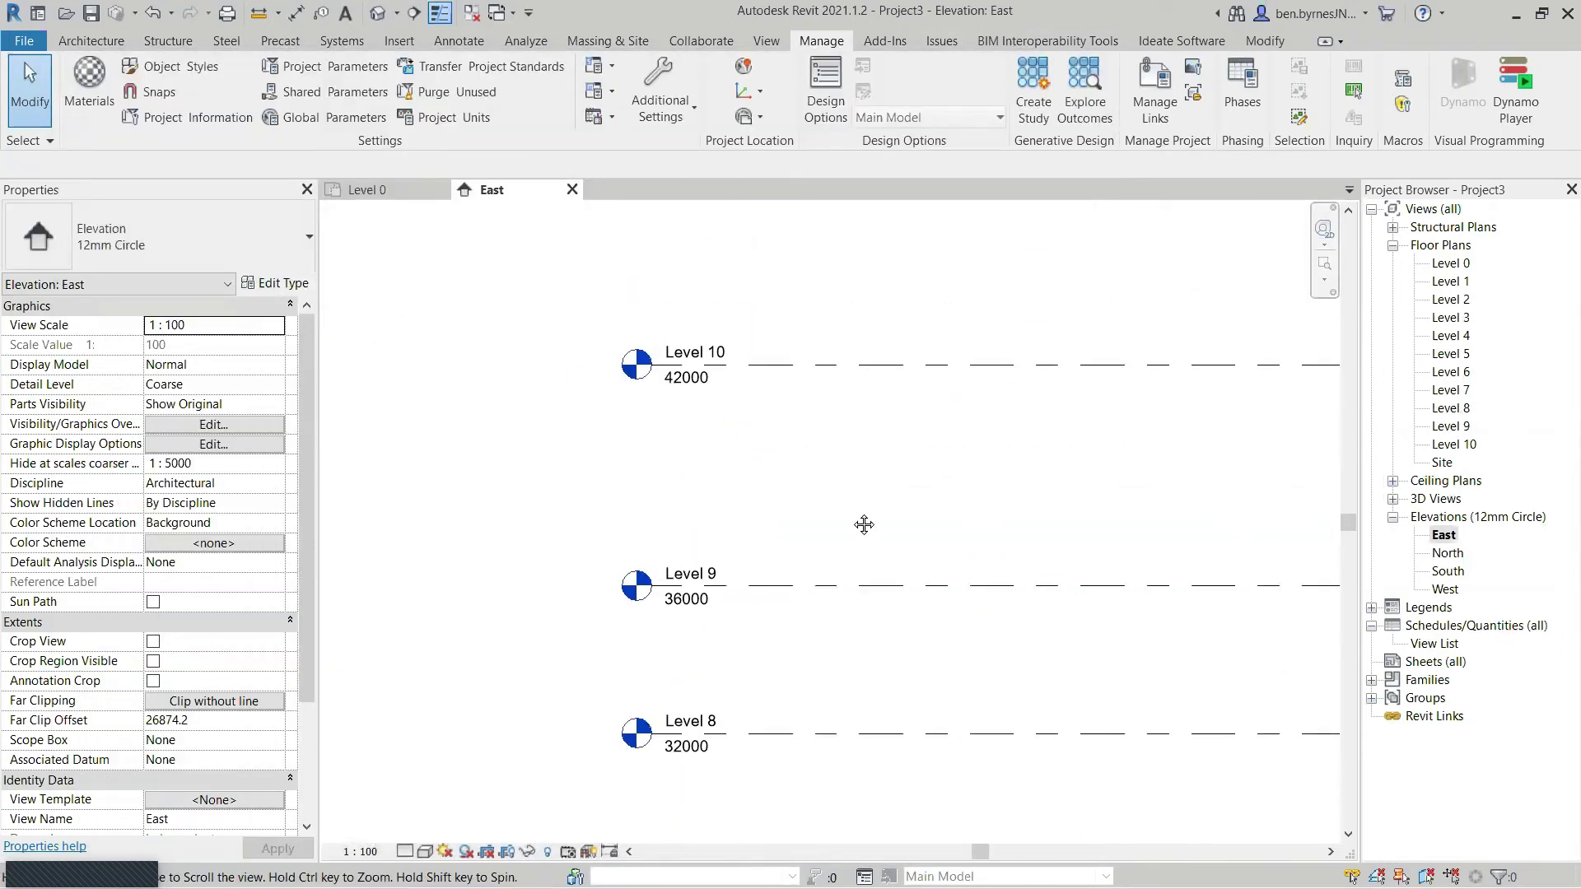
scroll(700, 410, up, 3)
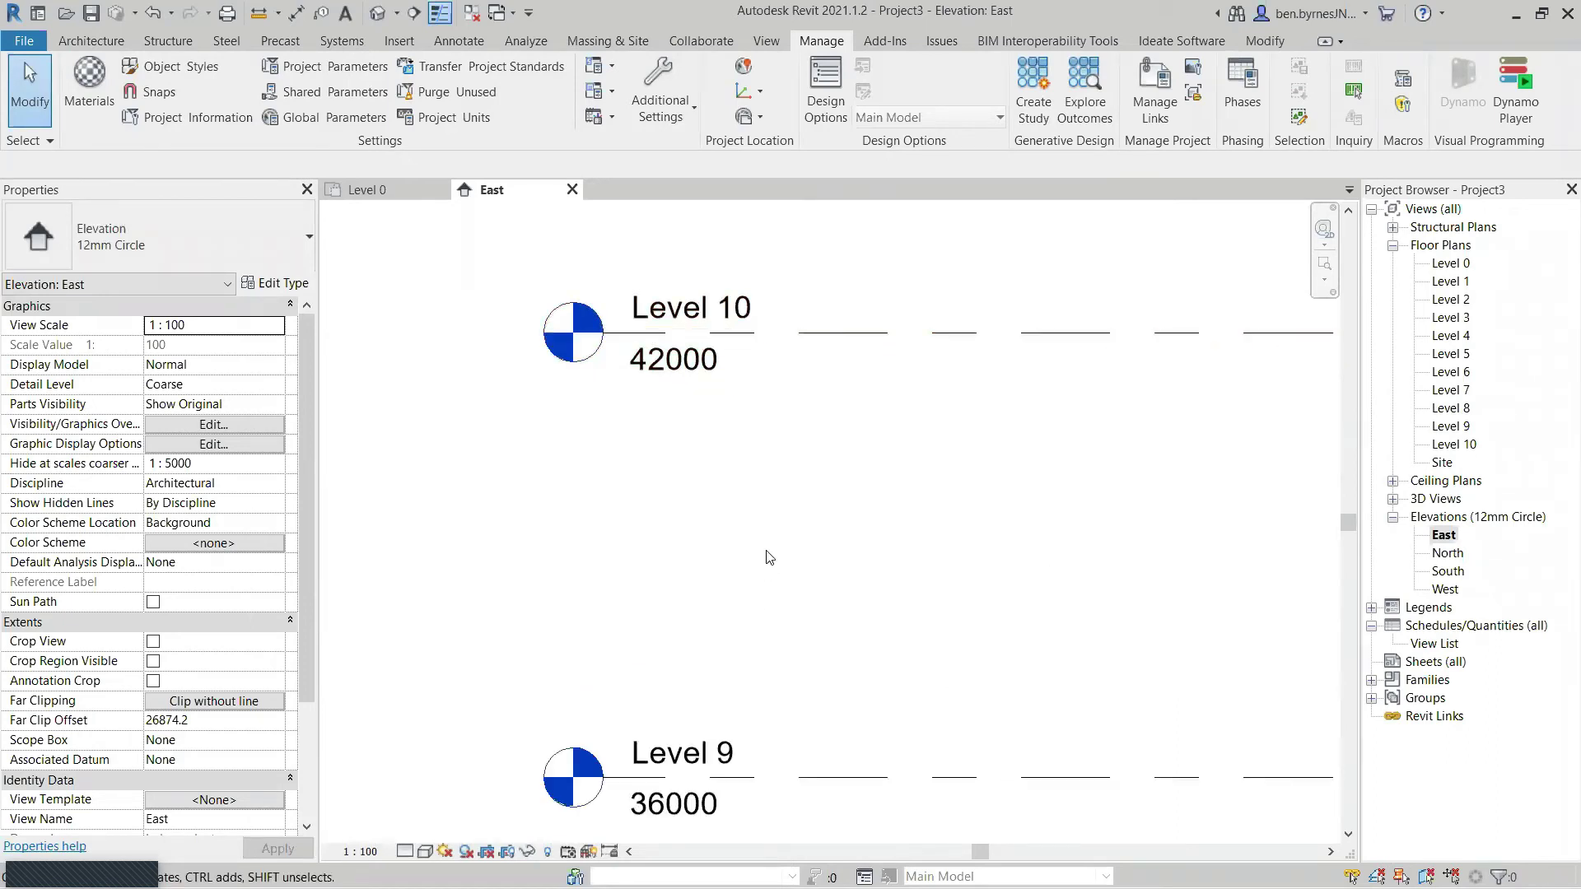
scroll(765, 554, down, 6)
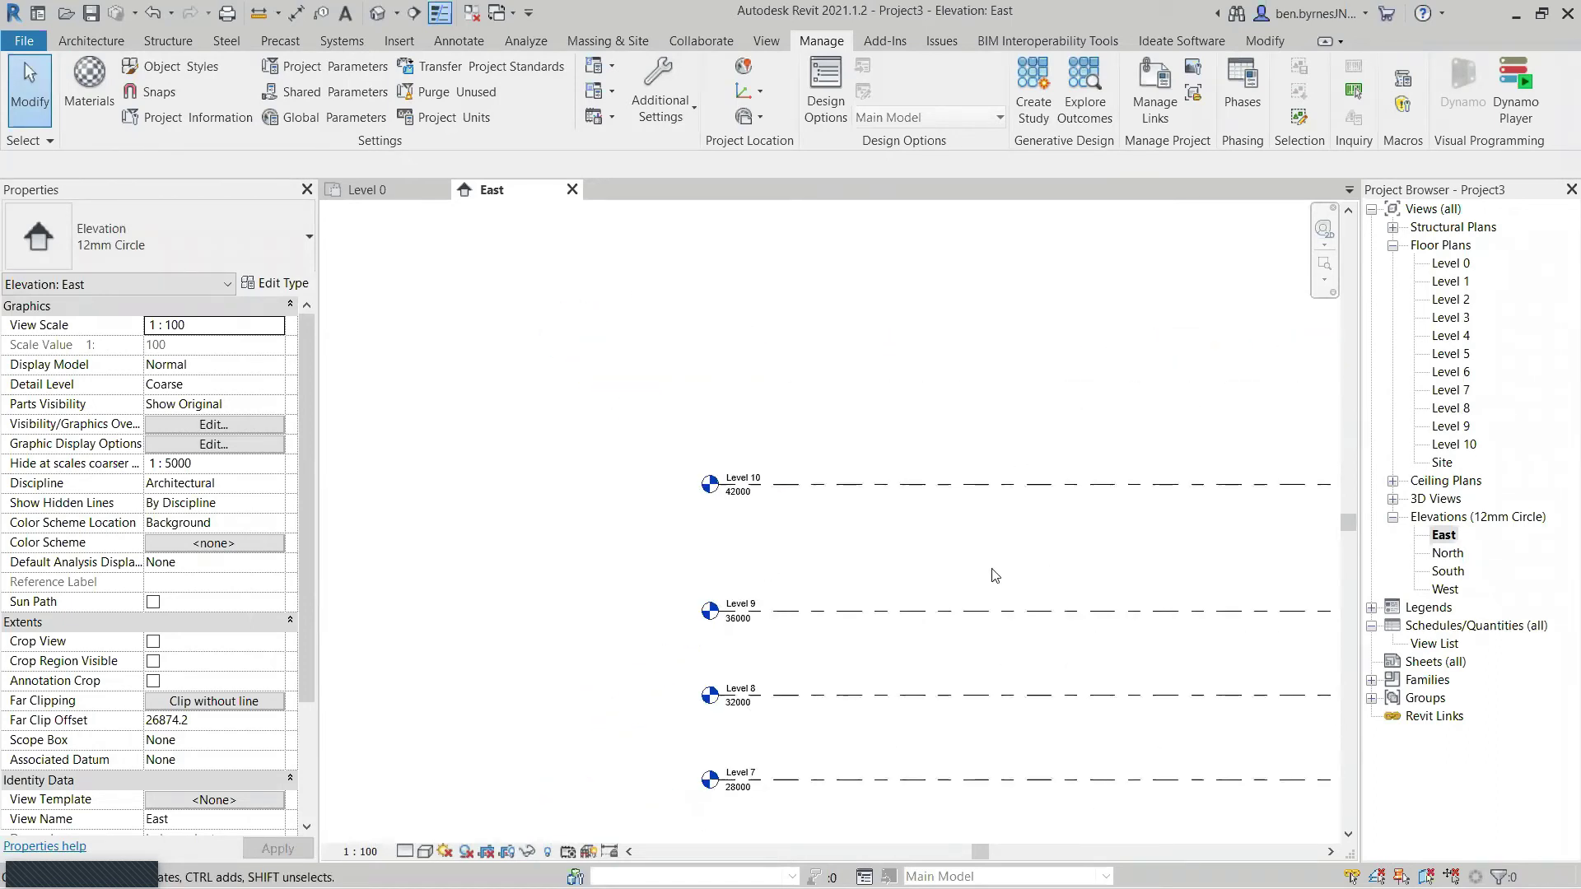
middle_drag(1148, 650, 1139, 590)
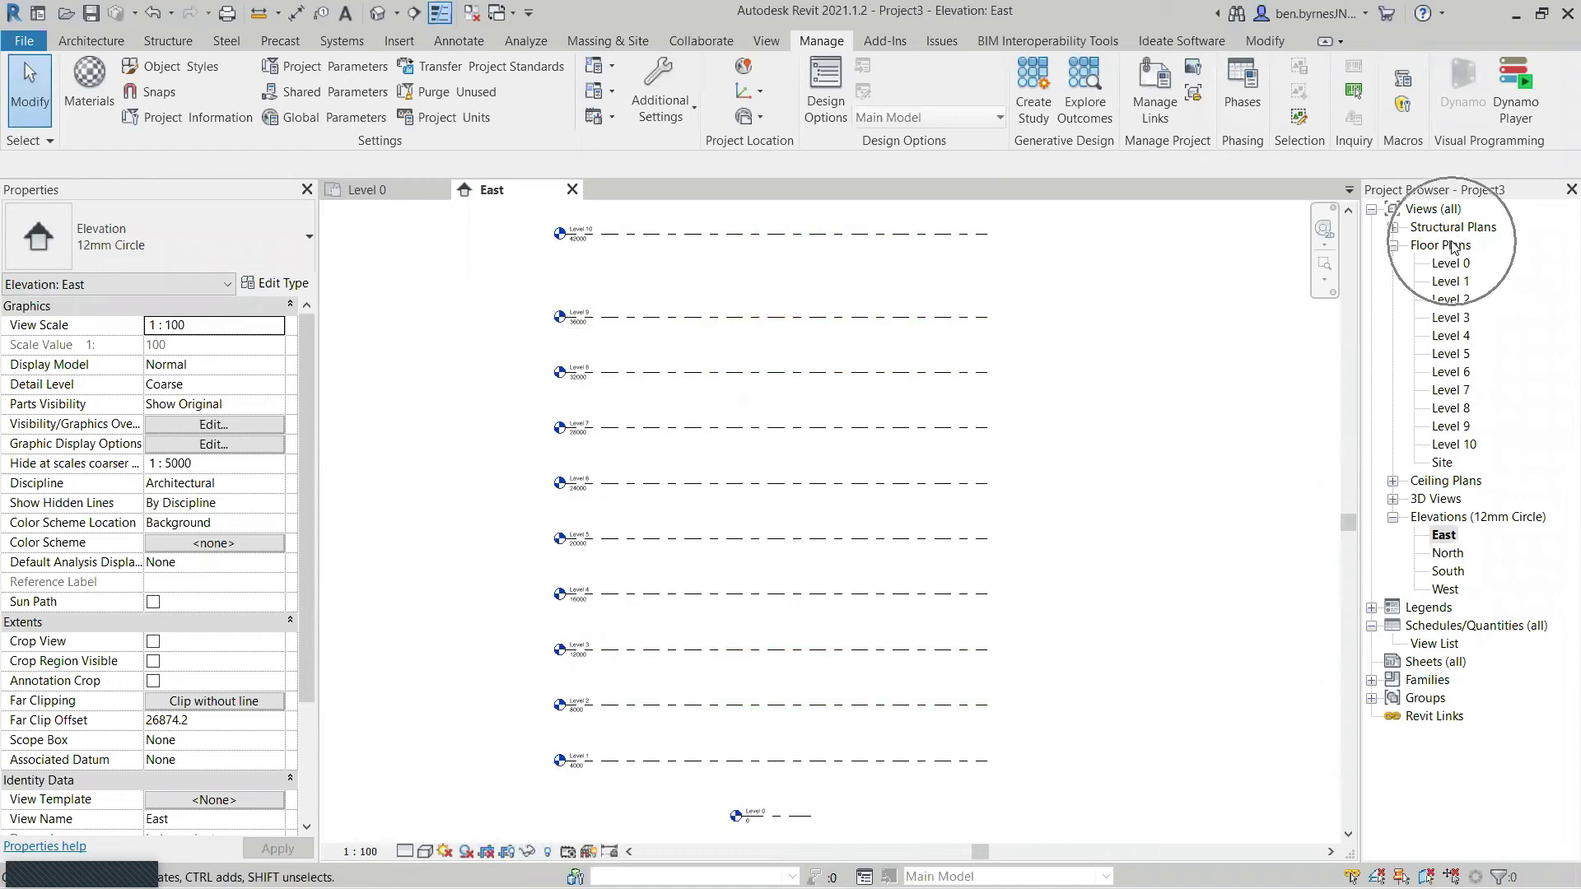
Step: Expand the Structural Plans and Ceiling Plans groups in the Project Browser to check the generated plan views for each level
click(1392, 228)
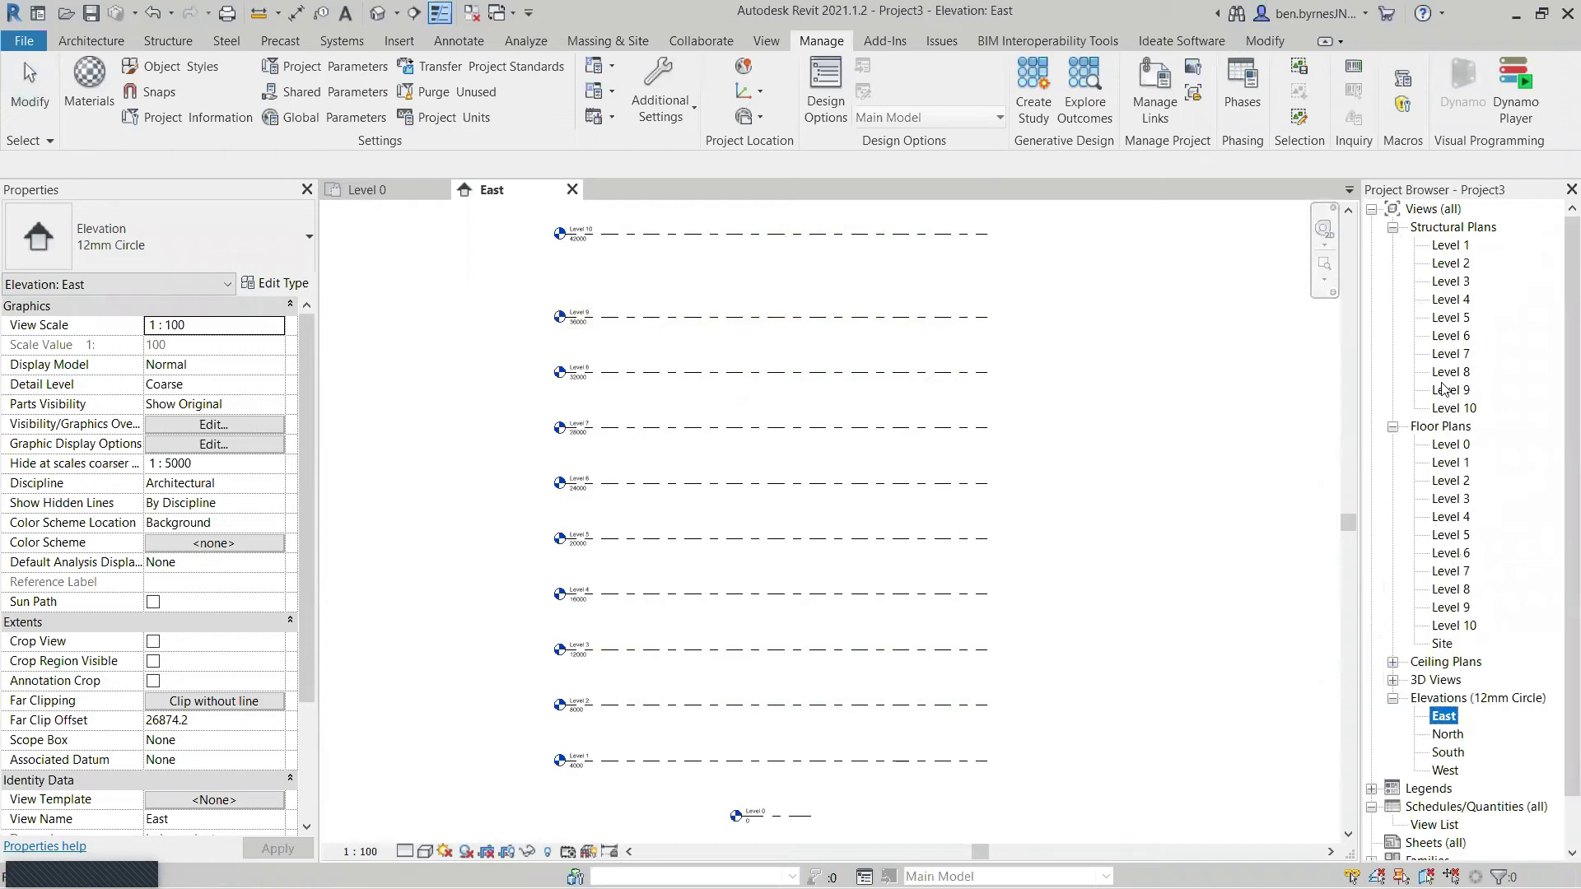
click(1392, 662)
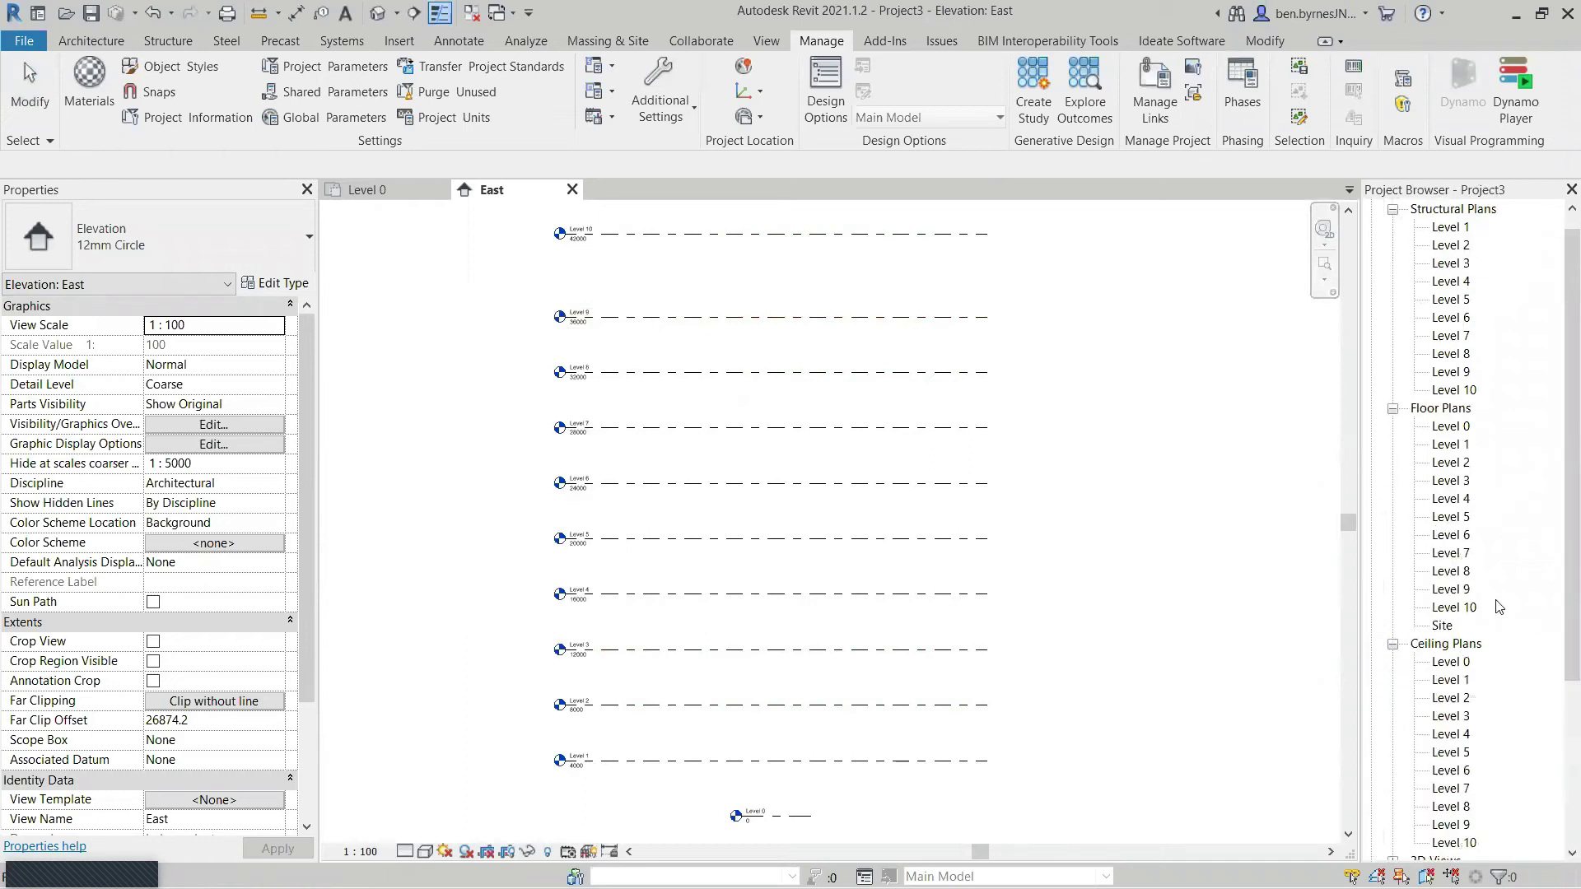
click(1392, 645)
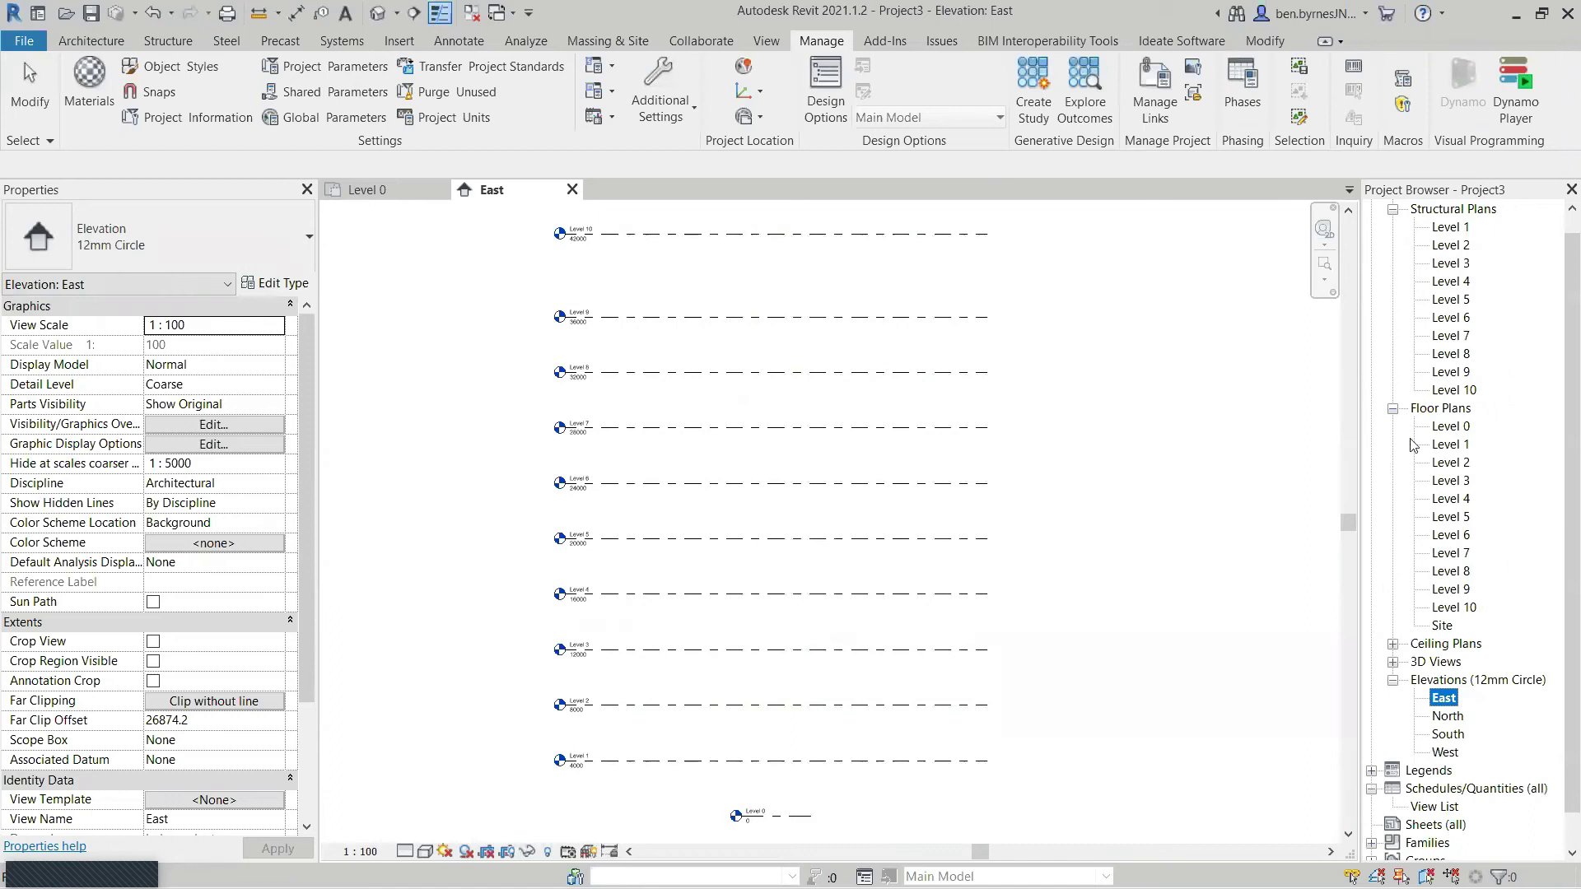
scroll(1411, 445, up, 1)
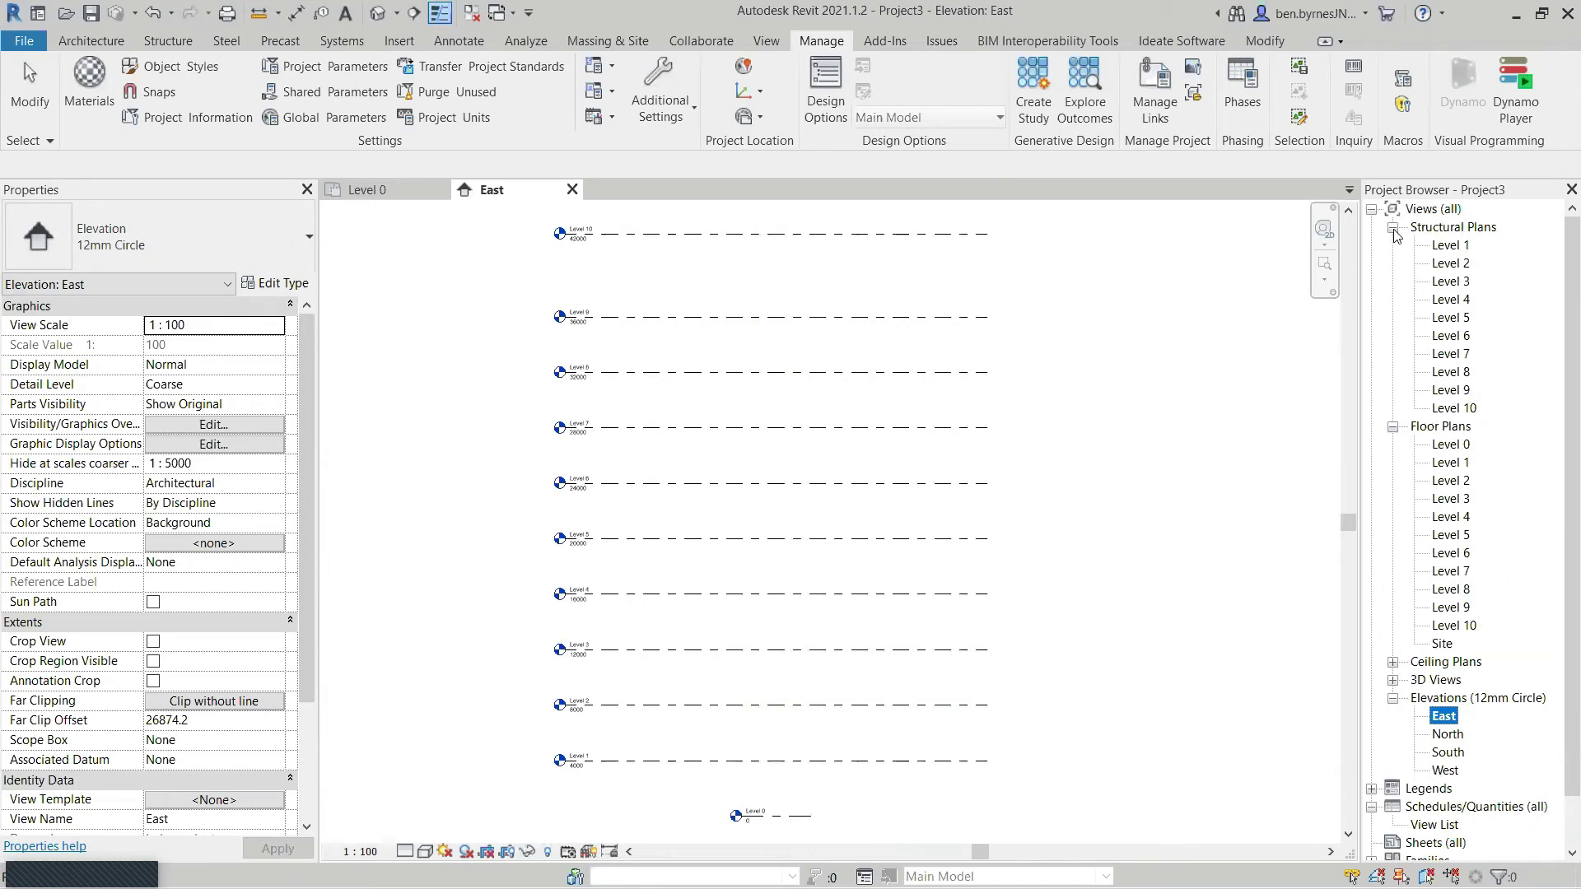
click(1392, 662)
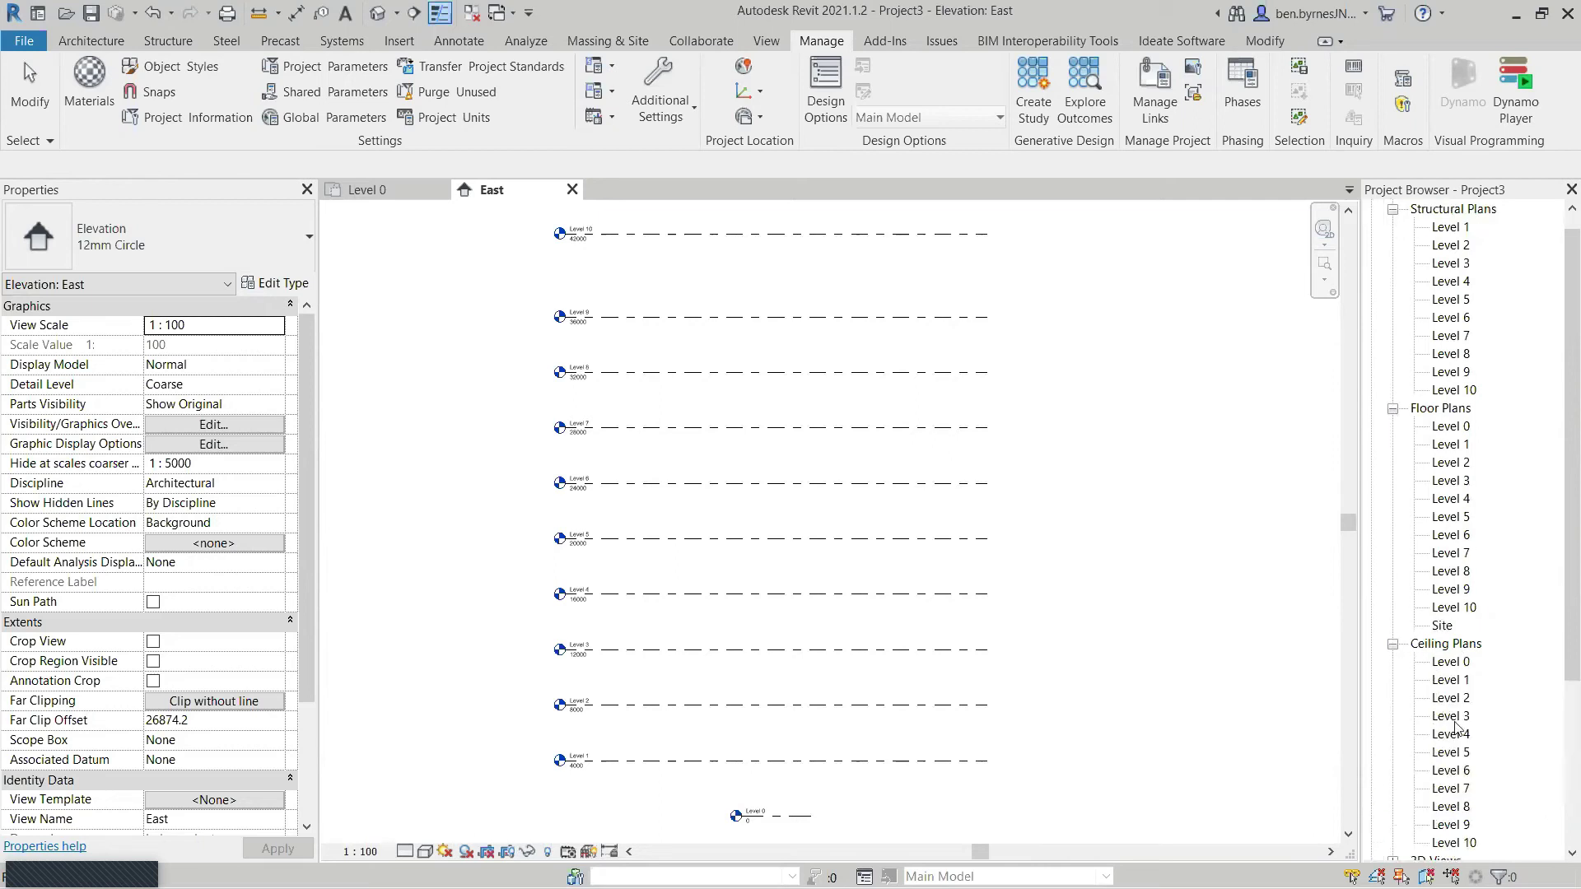
Step: Return to Dynamo and examine the outputs of the FloorPlanView.ByLevel, CeilingPlanView.ByLevel and StructuralPlanView.ByLevel nodes
key(alt+Tab)
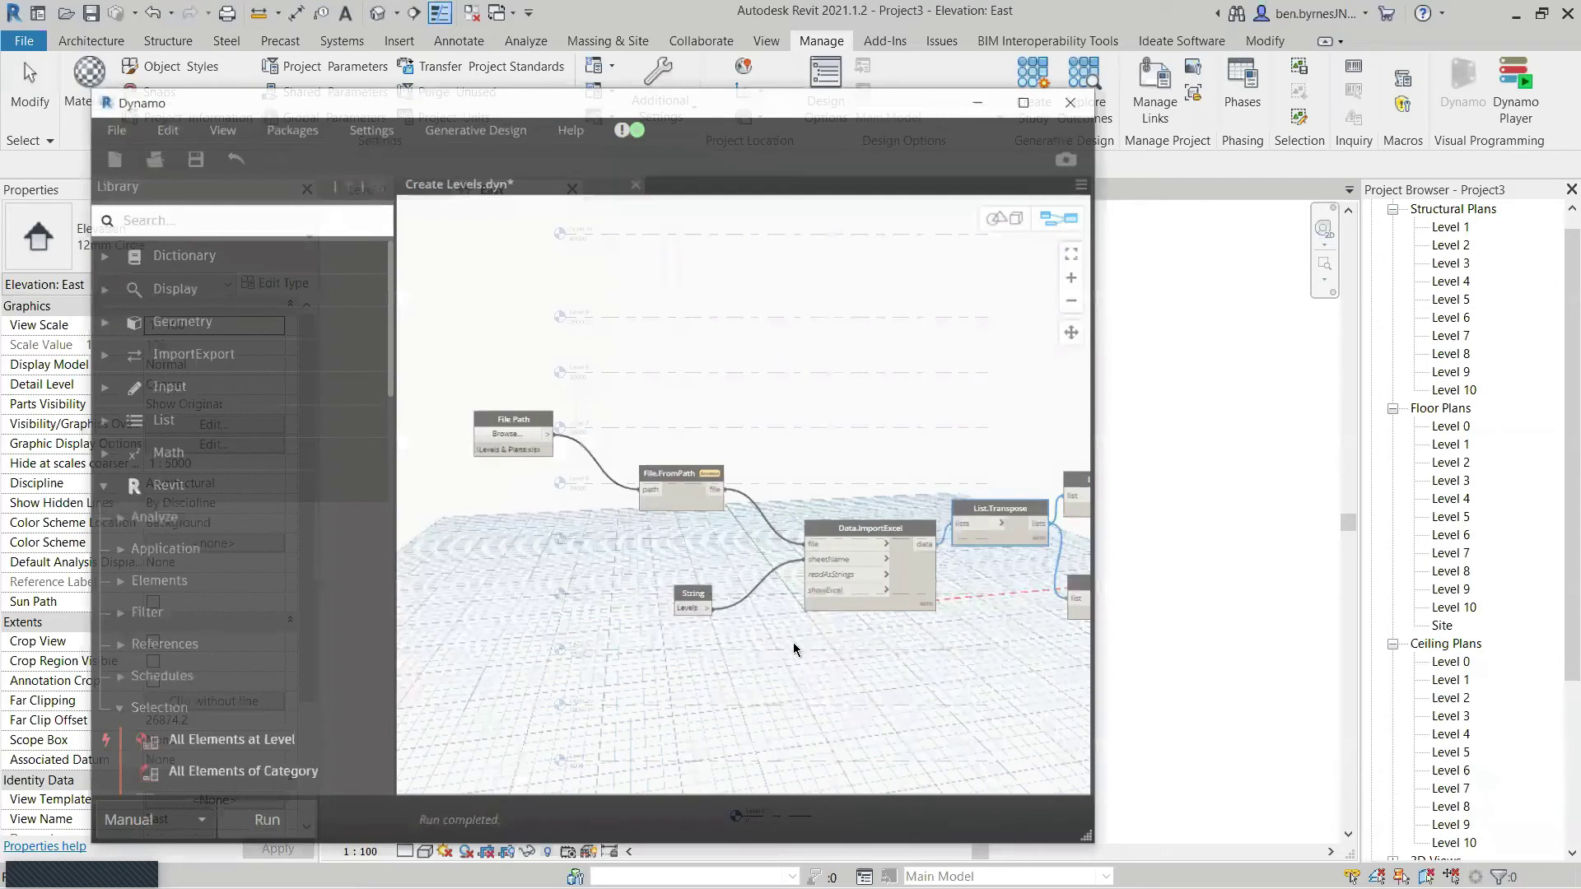
scroll(992, 599, down, 1)
scroll(985, 594, up, 5)
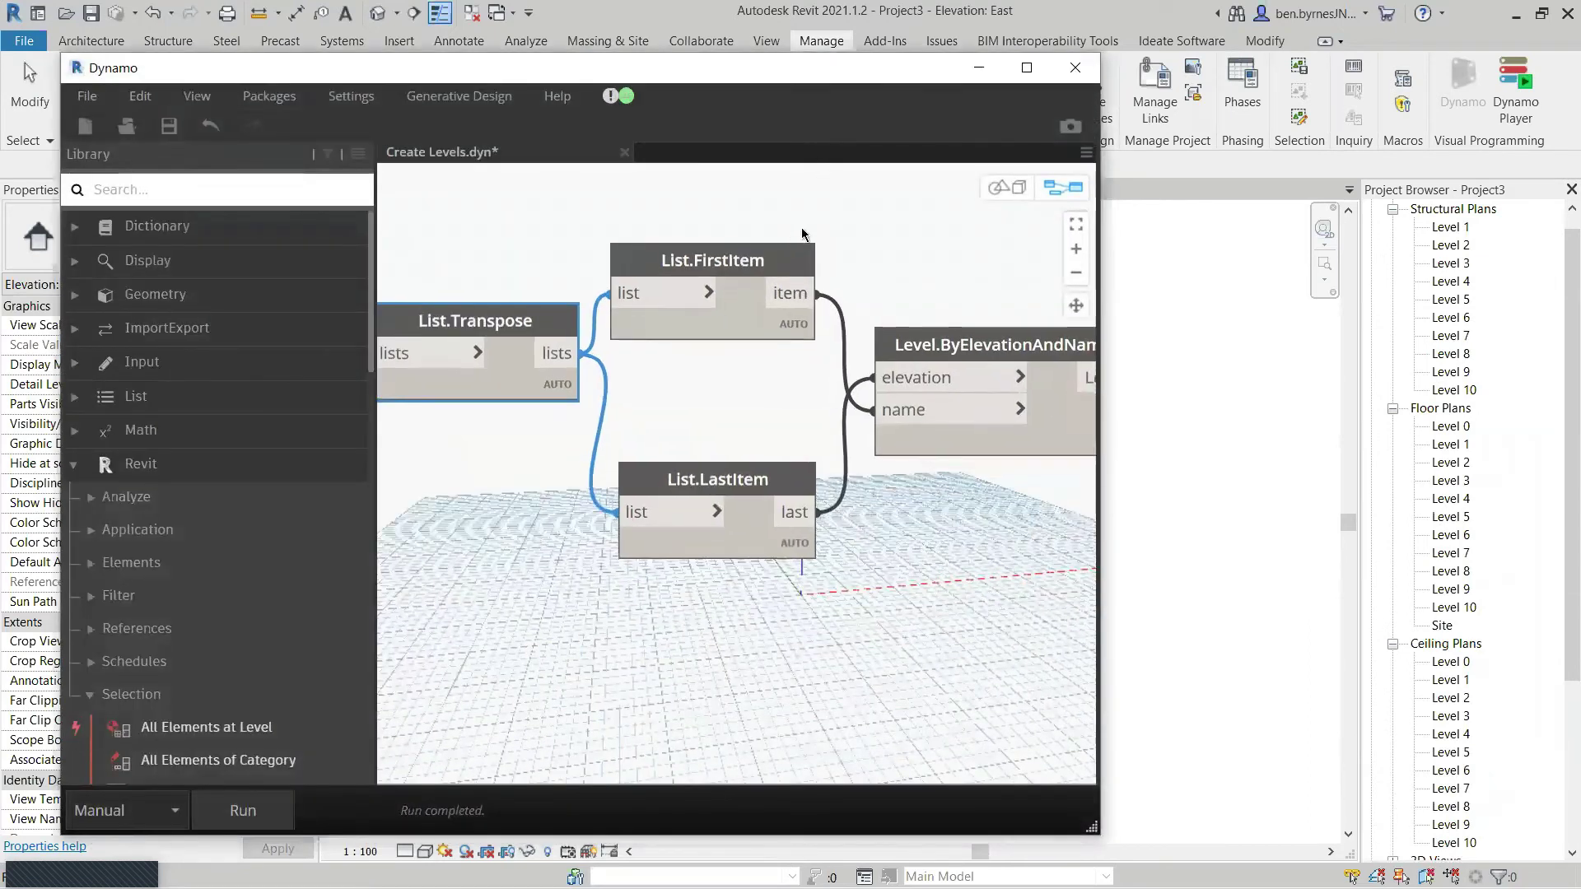
scroll(803, 234, down, 1)
middle_drag(1021, 263, 626, 272)
middle_drag(826, 281, 735, 280)
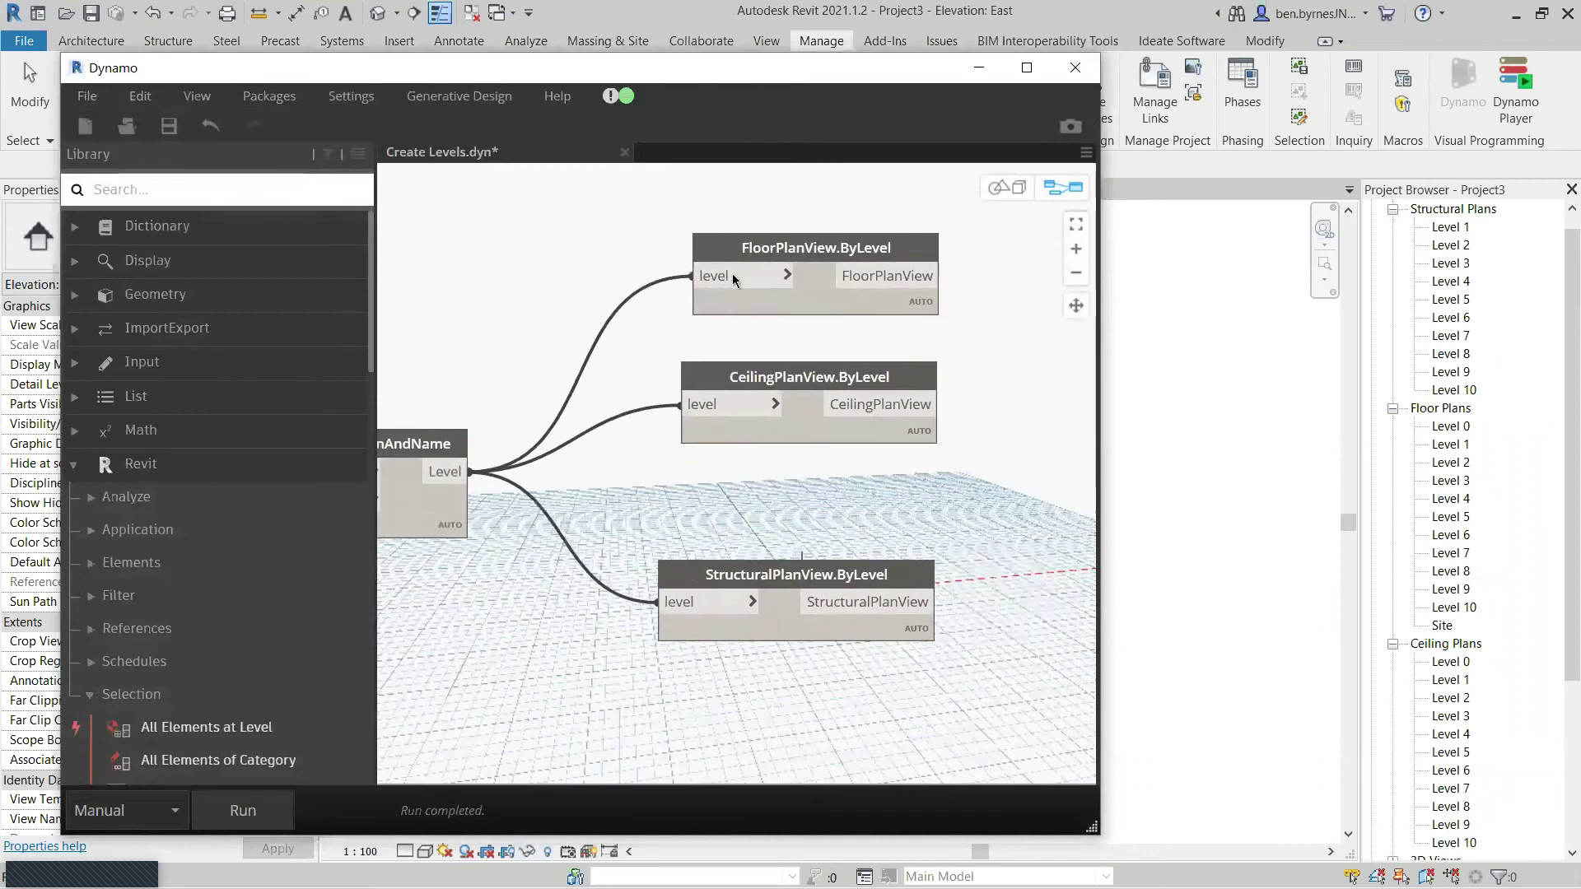
mouse_move(876, 278)
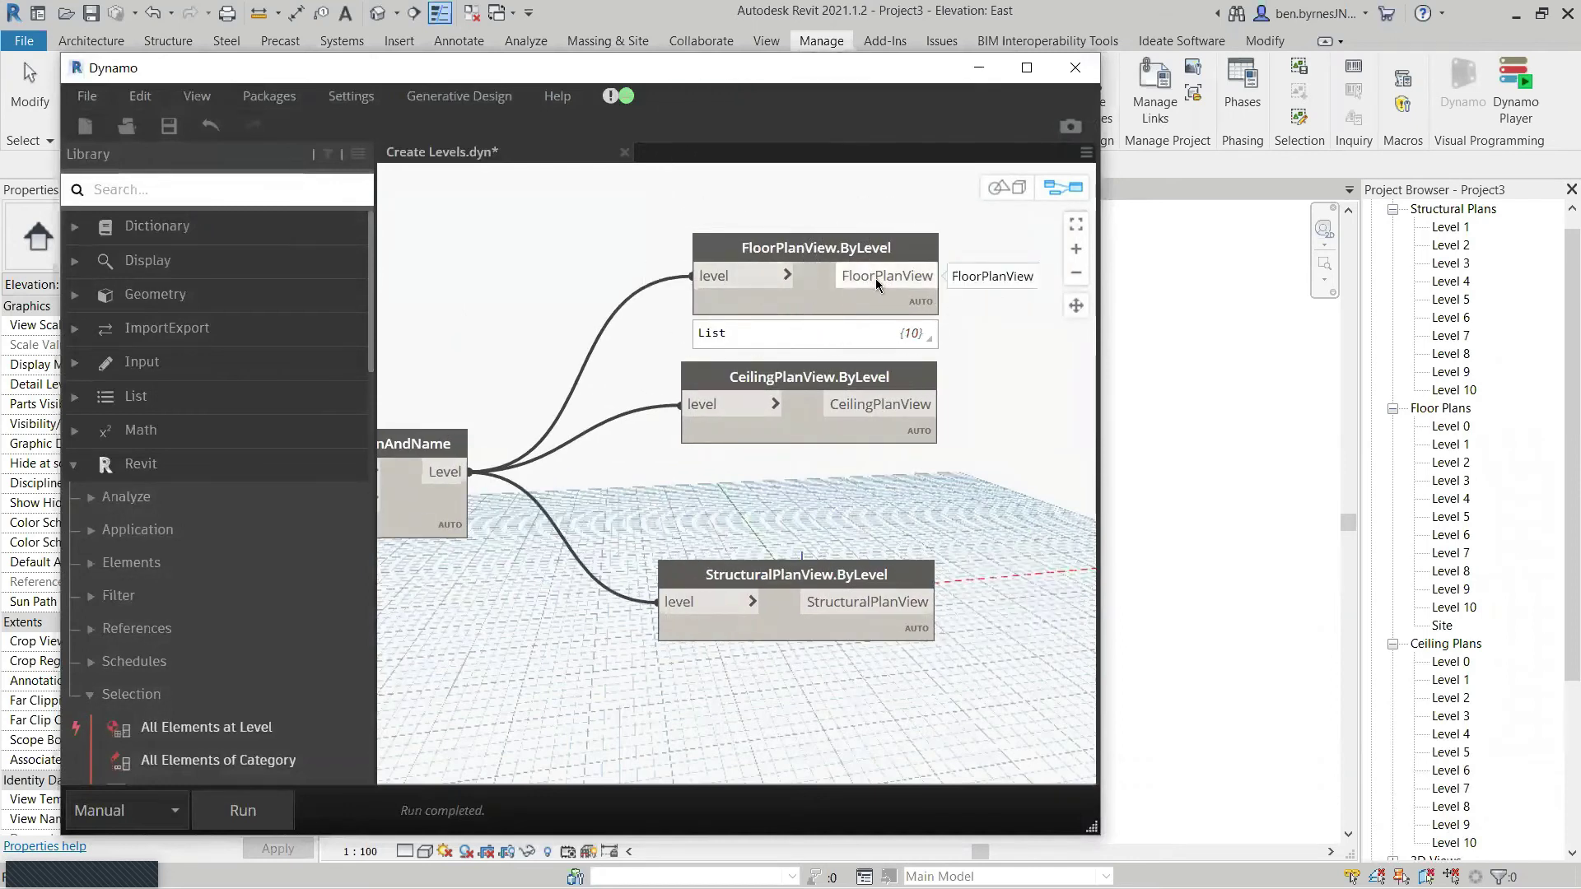
mouse_move(889, 410)
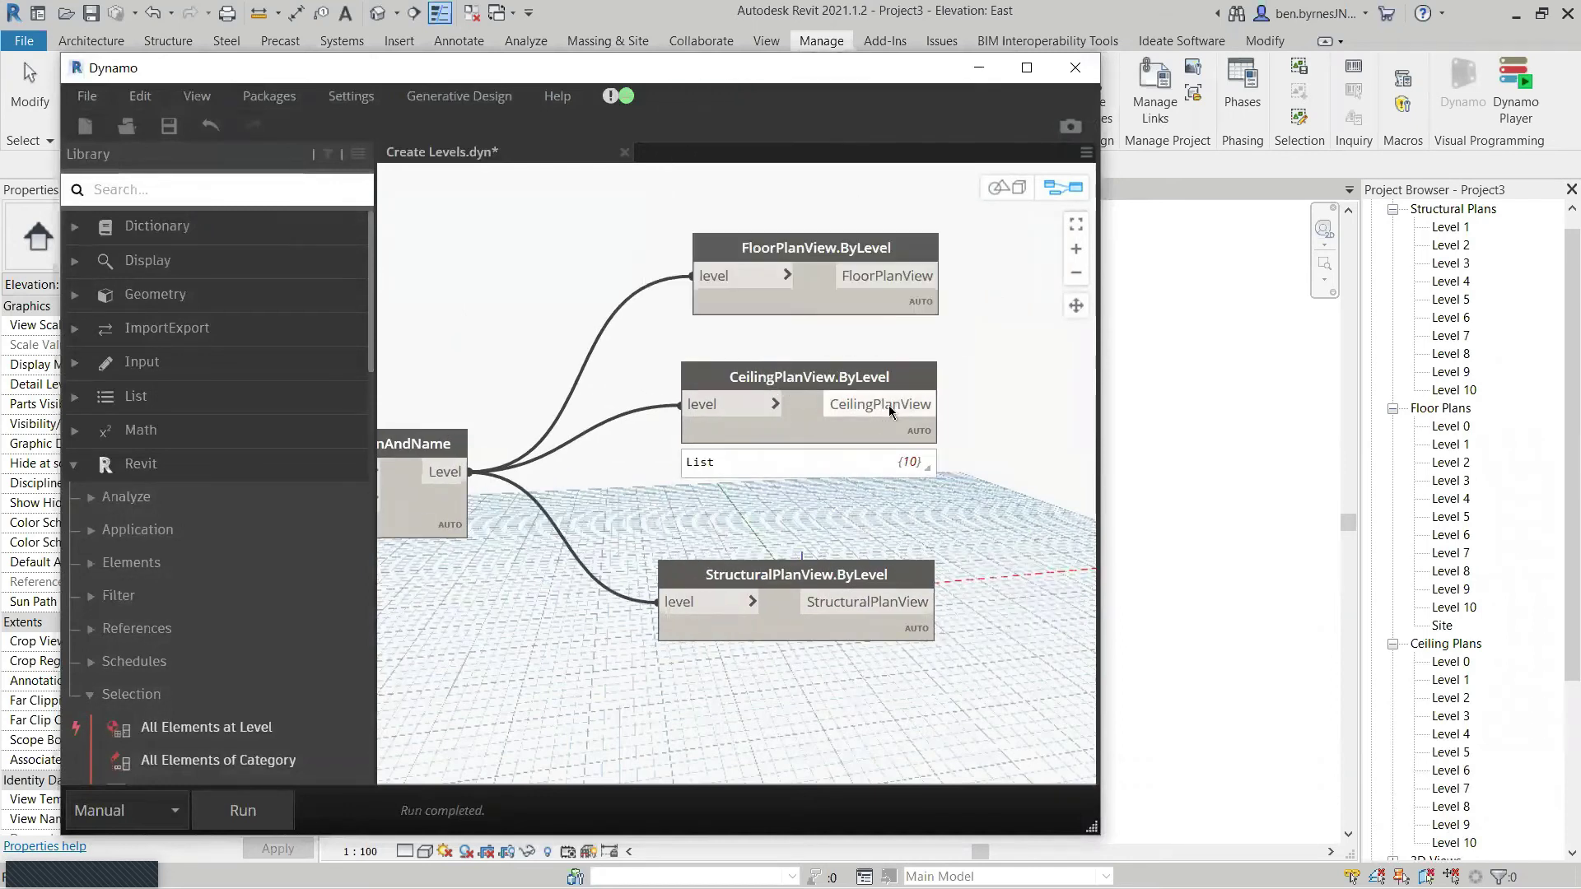
mouse_move(872, 583)
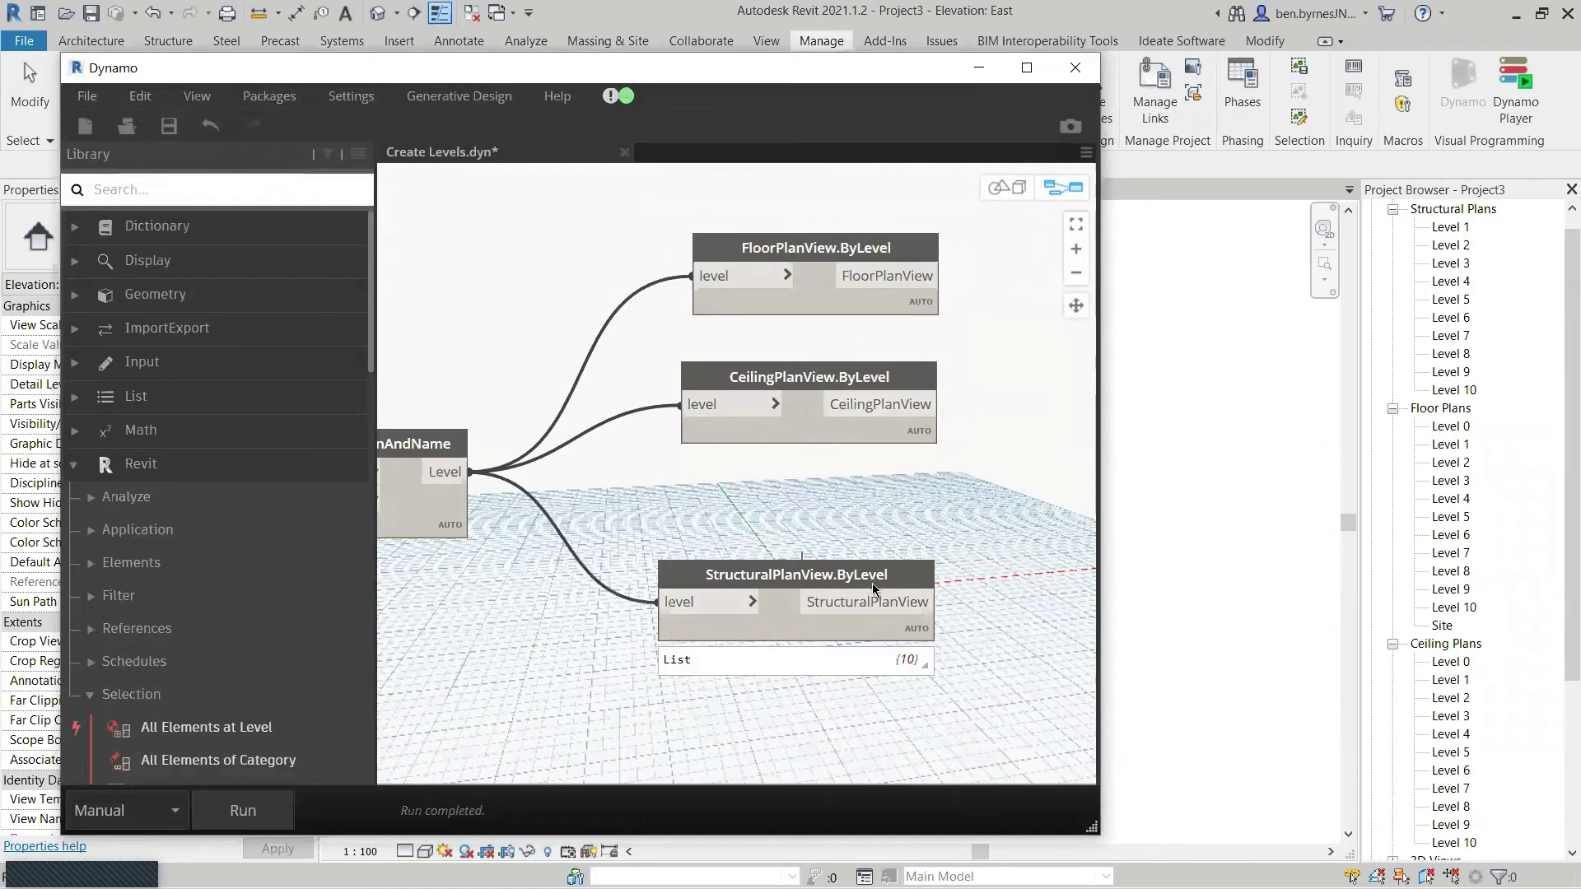
Step: Shift the FloorPlanView.ByLevel node slightly upward in the graph and collapse the Floor Plans and Ceiling Plans groups in Revit's Project Browser
drag(815, 239, 786, 220)
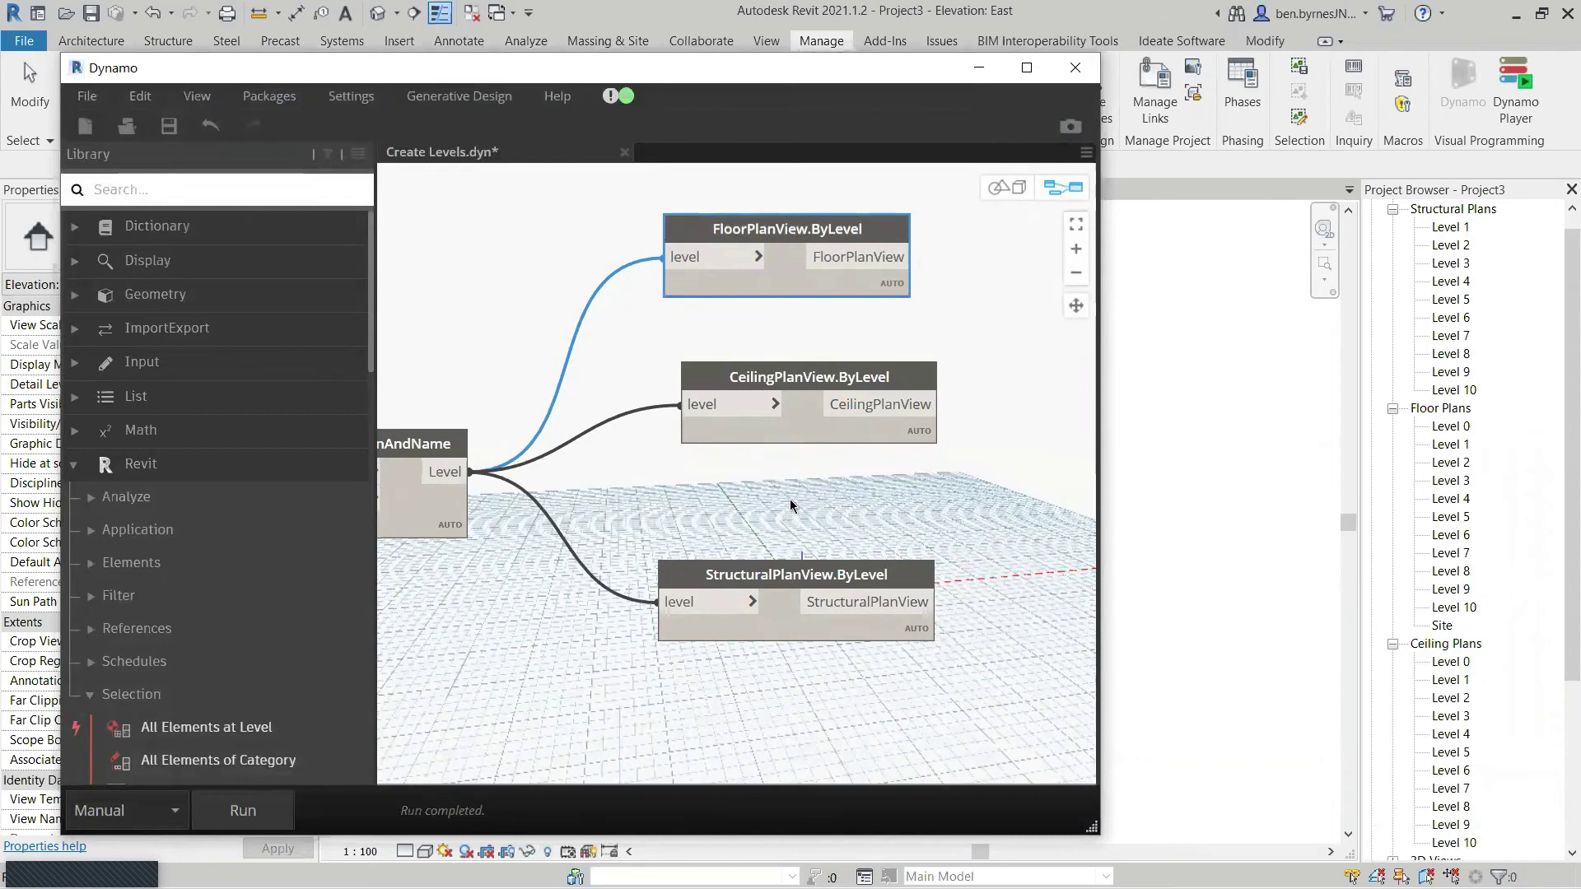
click(1392, 410)
click(1392, 427)
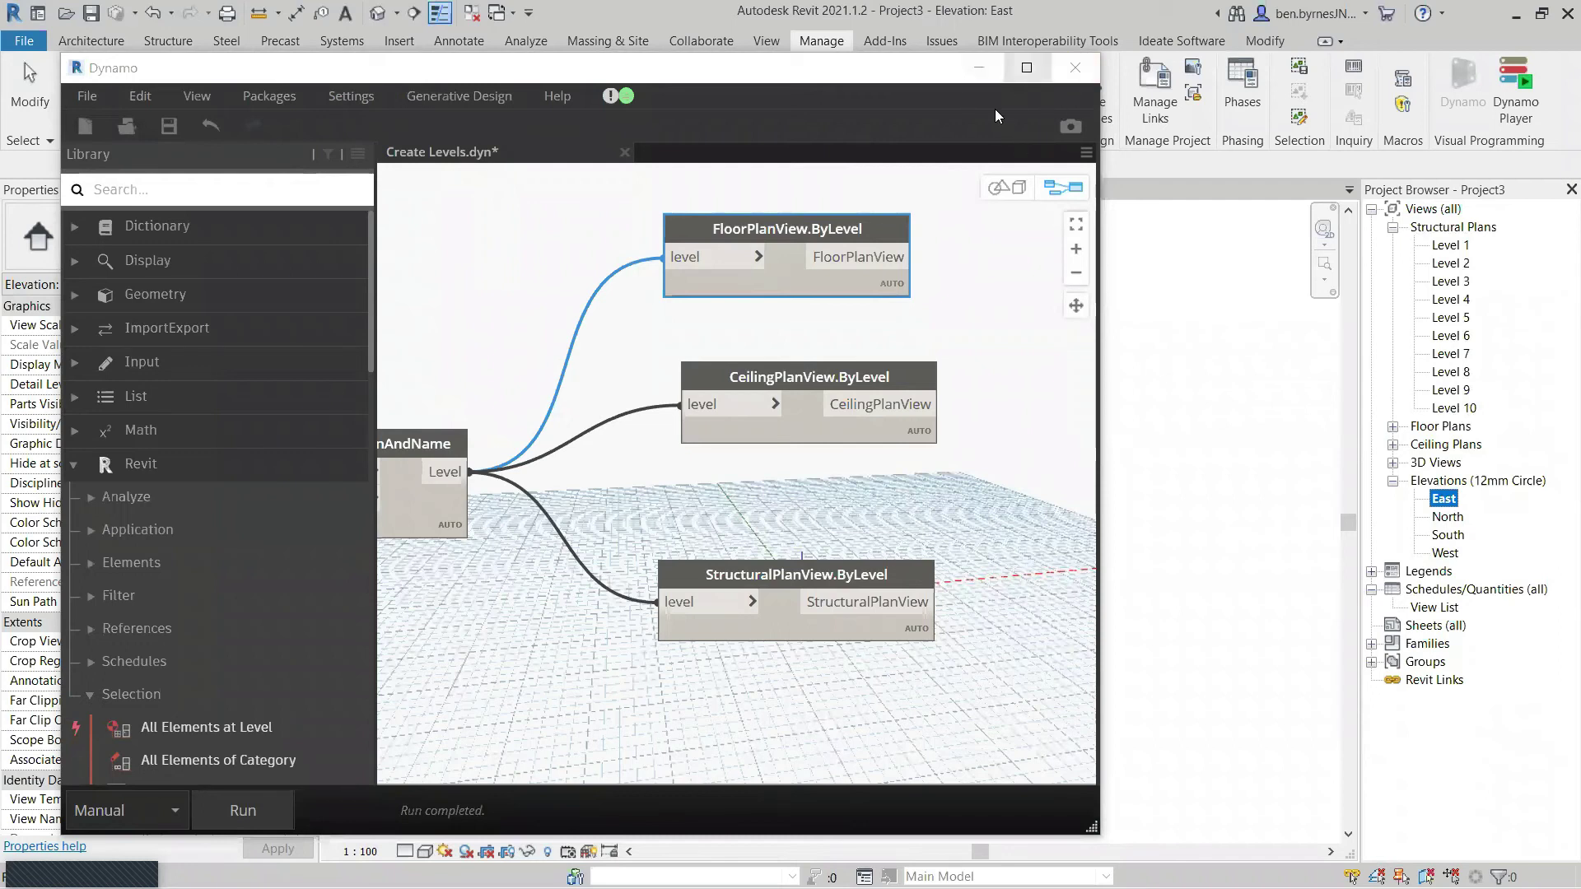
Step: Open Create Sheets.dyn from the Dynamo webinar folder, discarding the unsaved changes to Create Levels.dyn
scroll(816, 396, down, 3)
scroll(817, 393, down, 4)
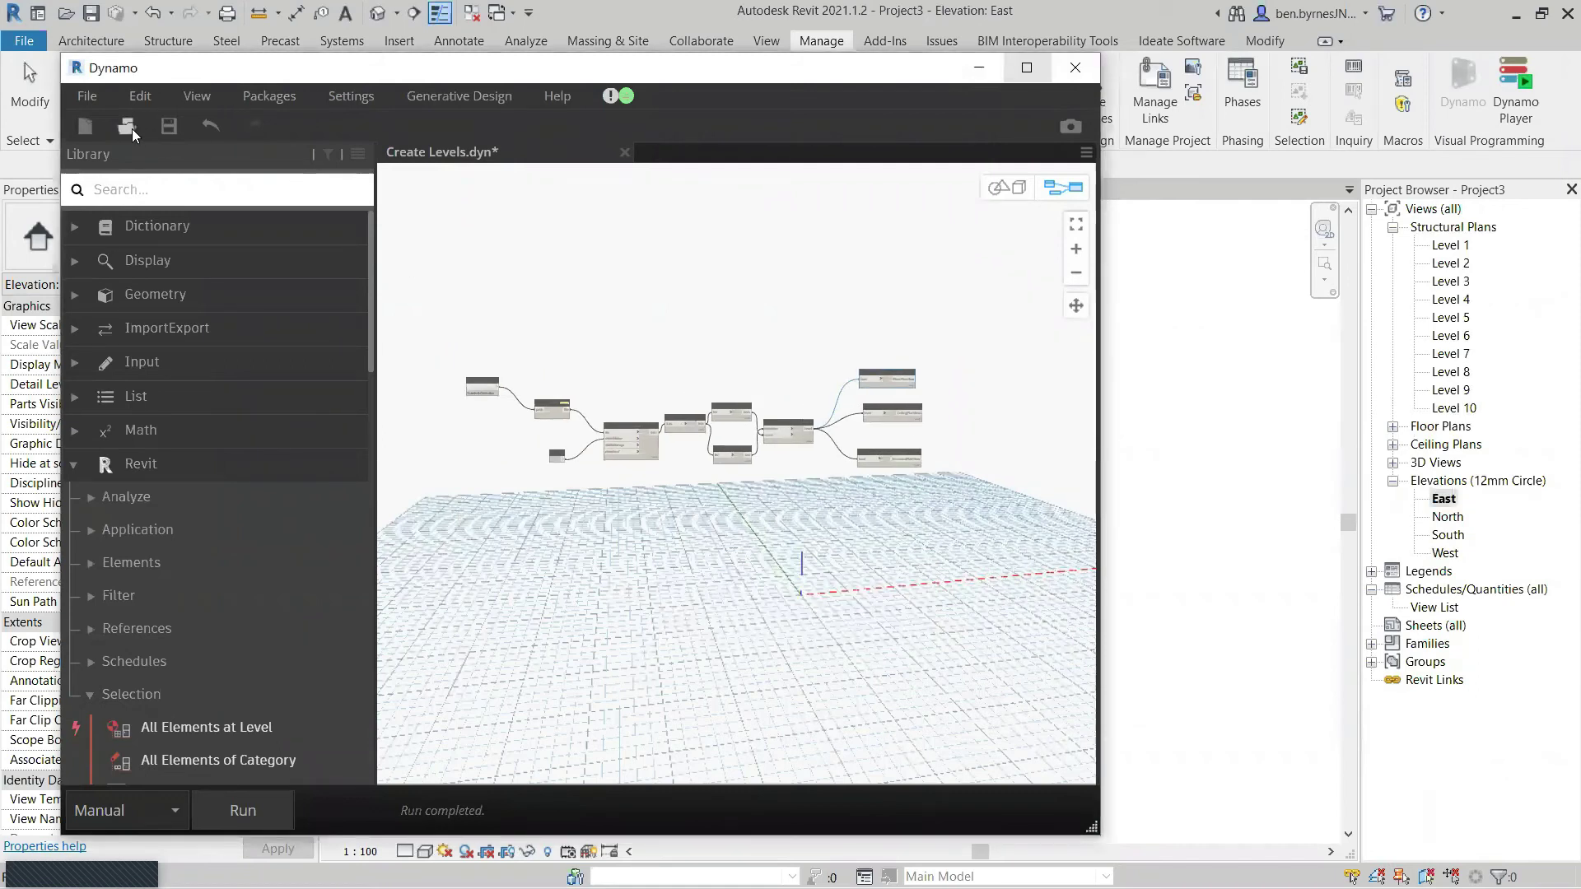
click(89, 98)
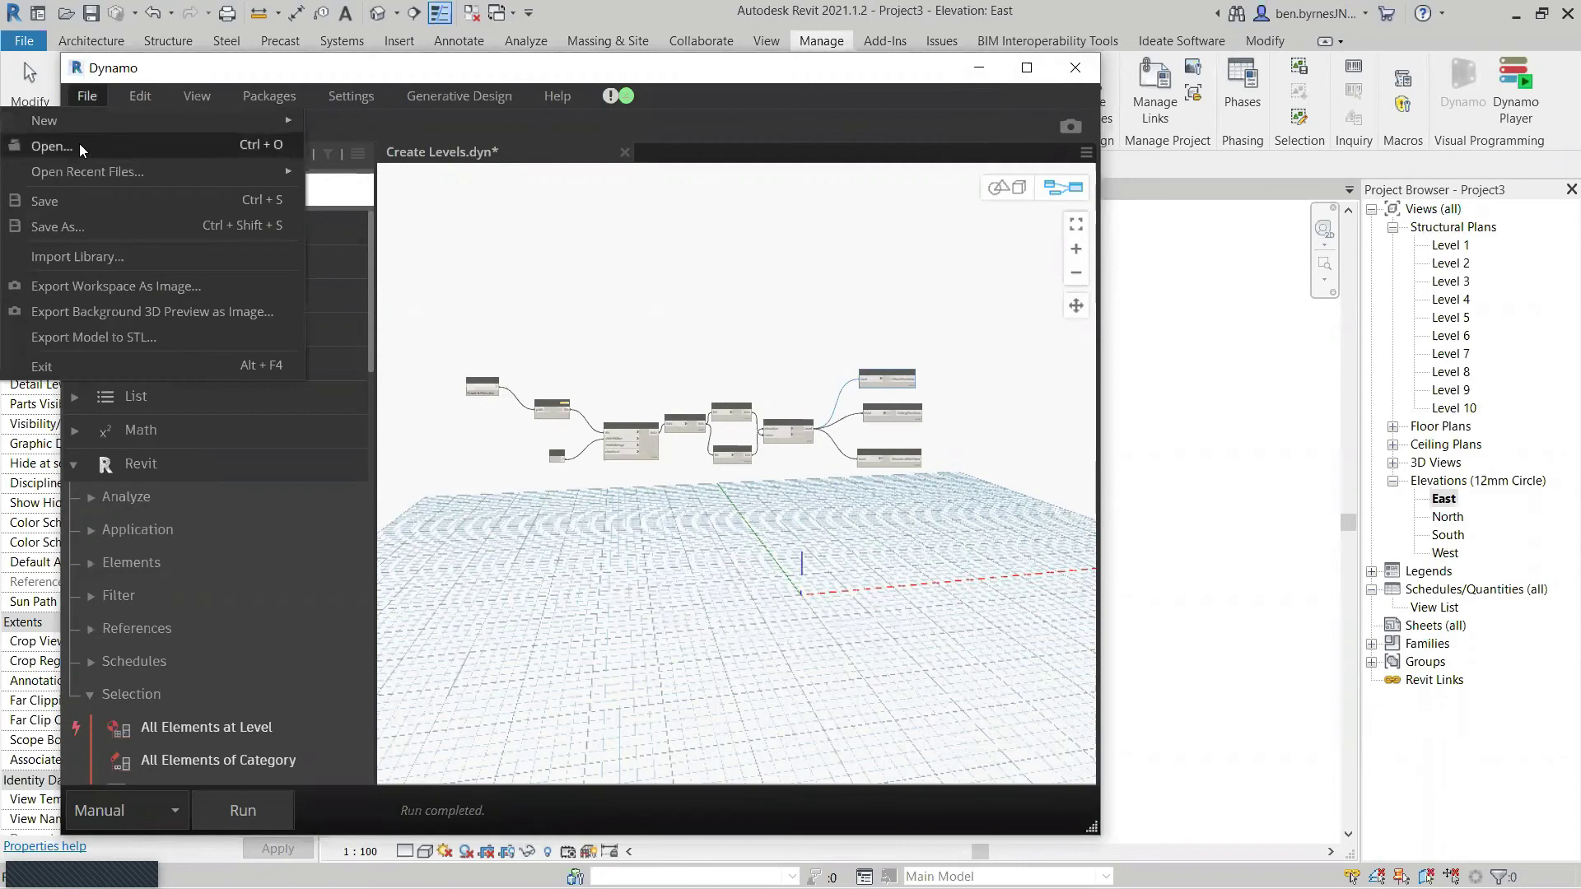
click(79, 143)
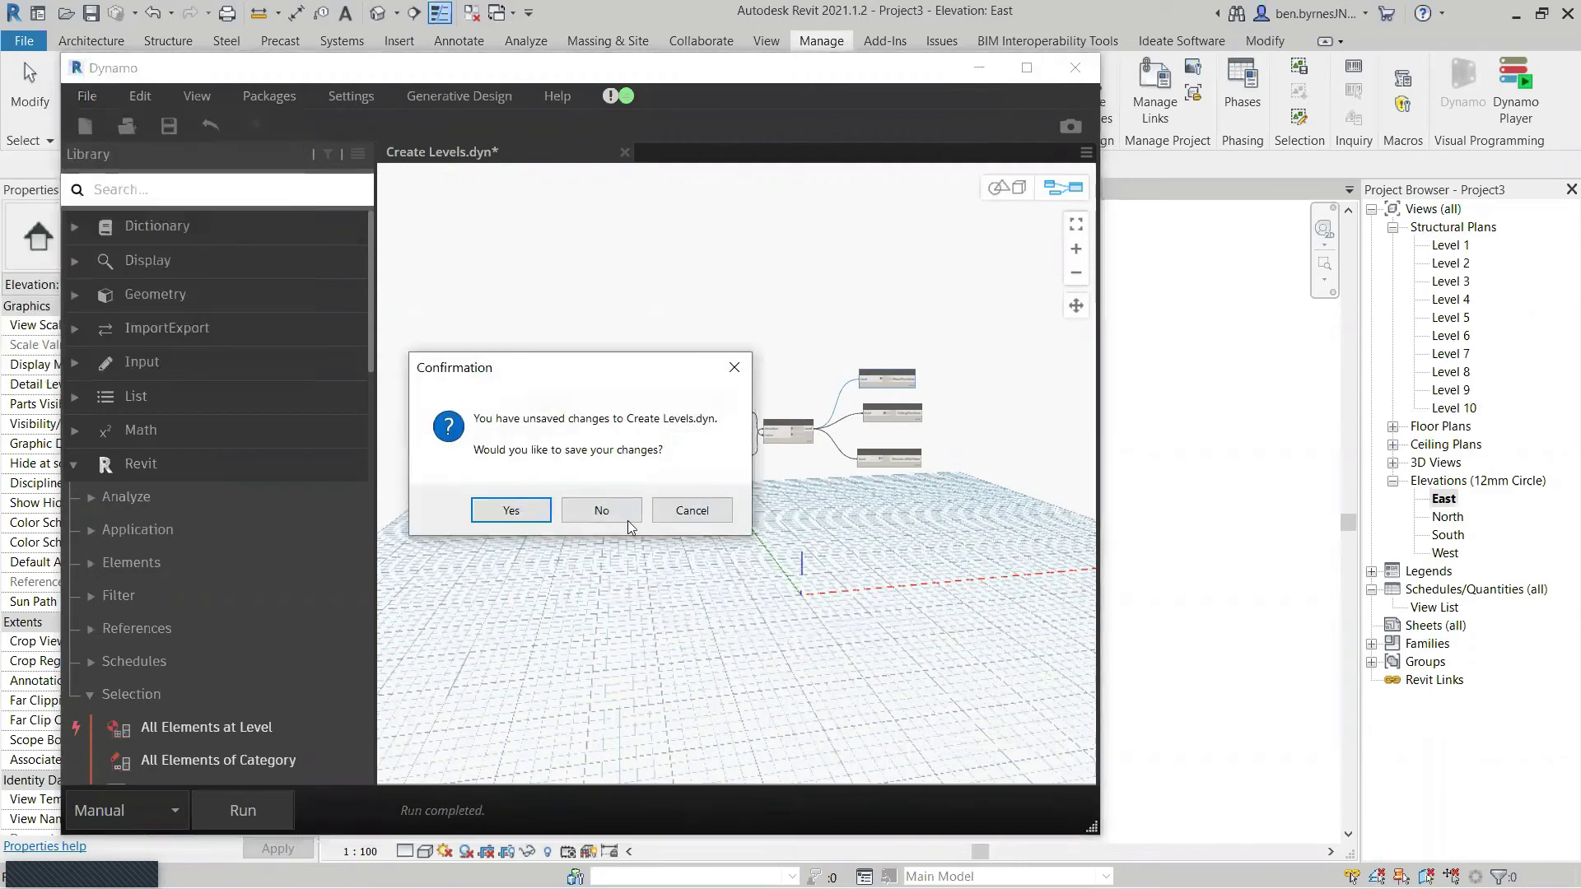
click(605, 507)
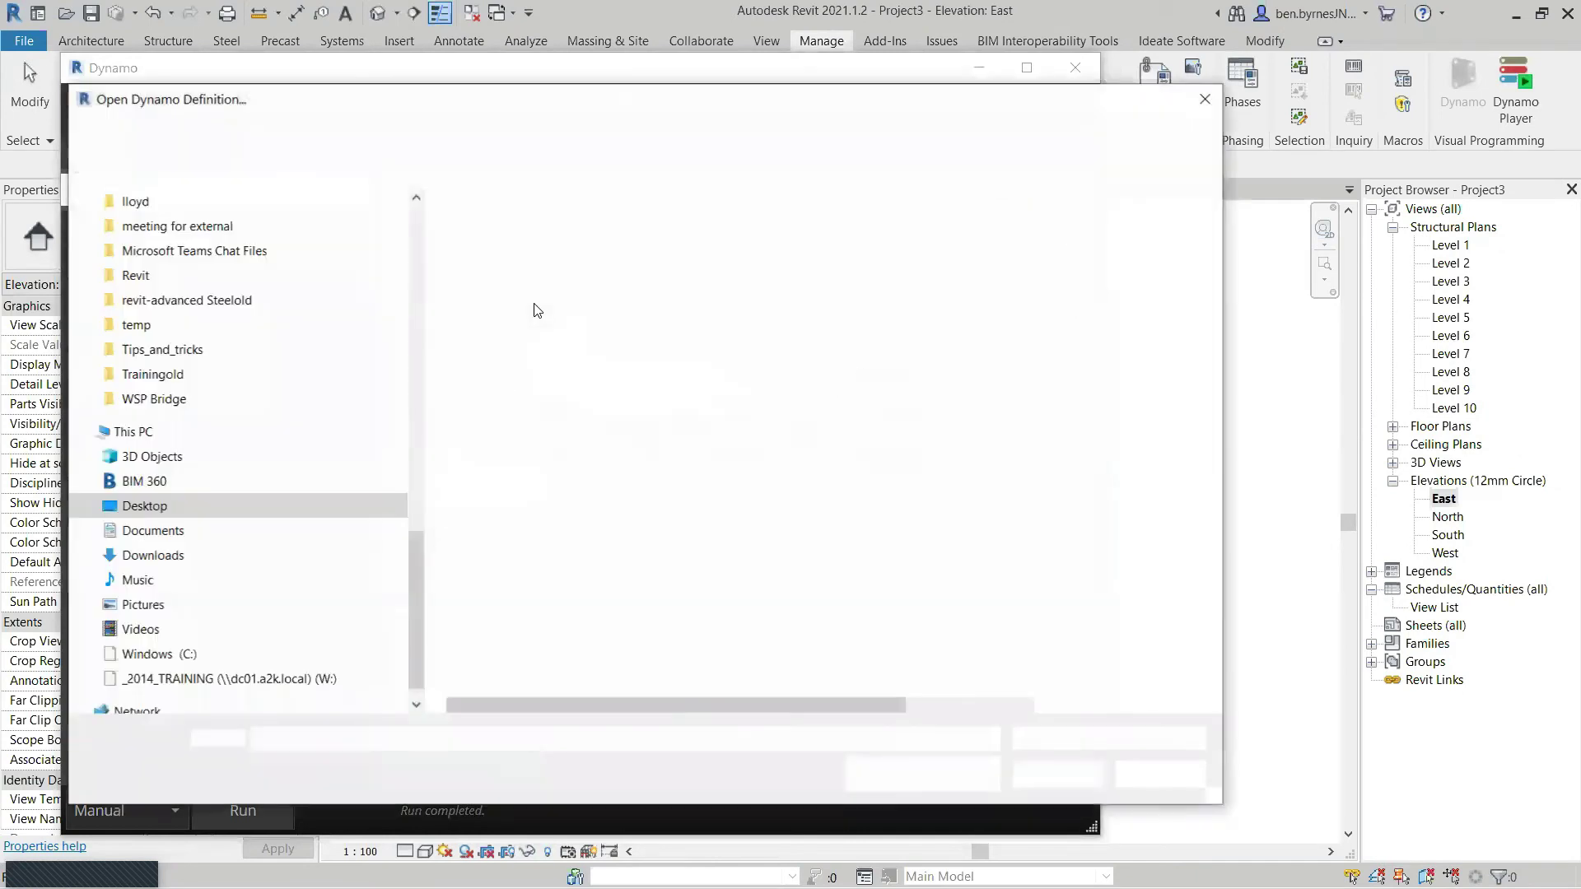
click(535, 302)
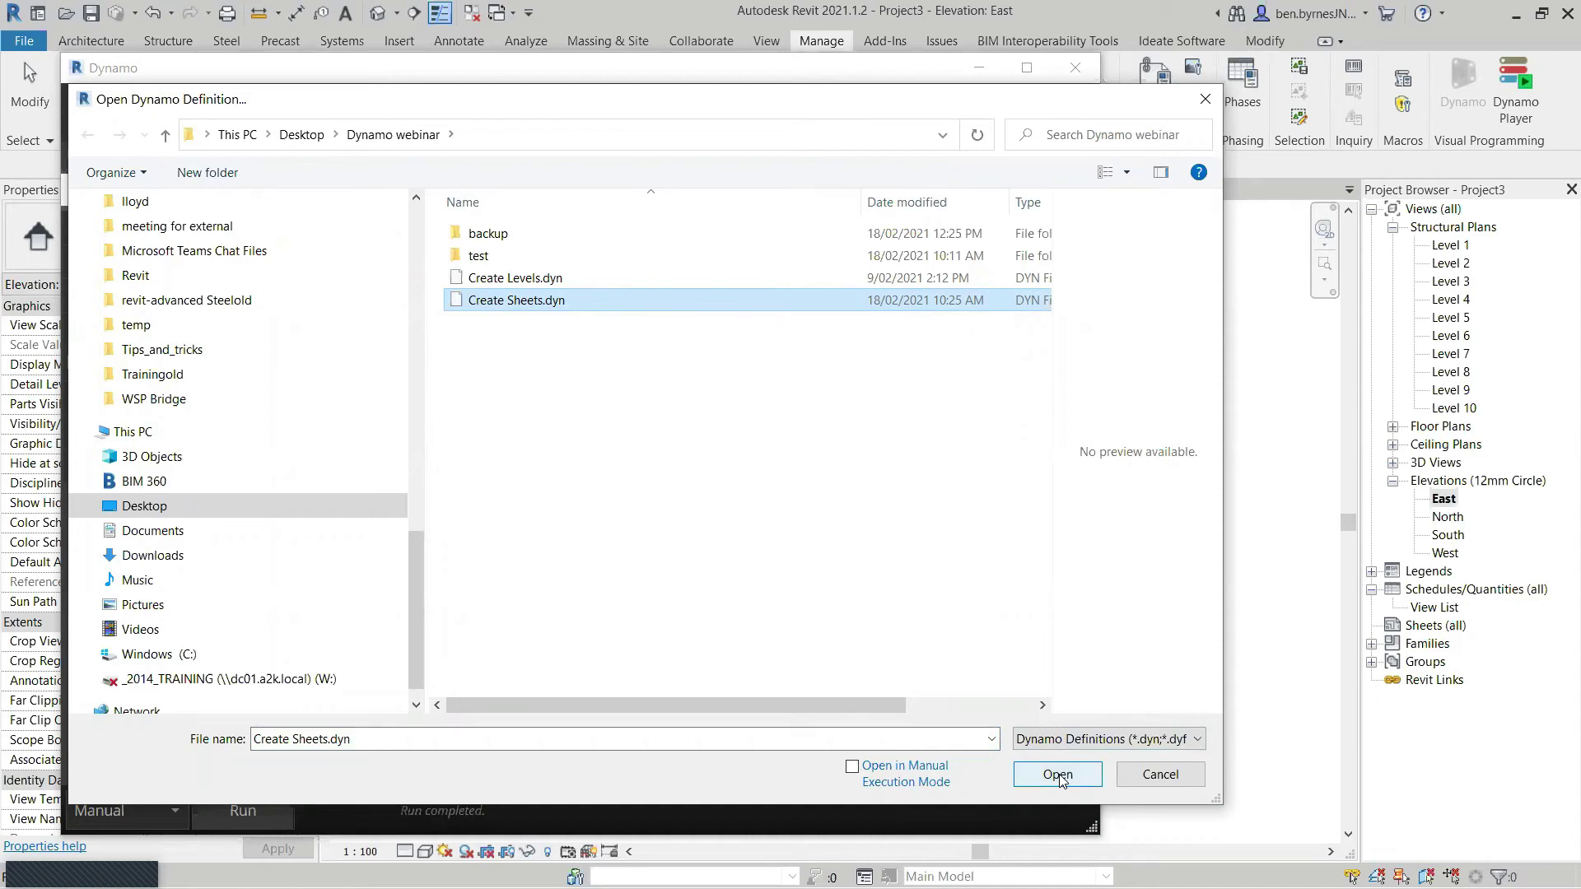
click(1058, 774)
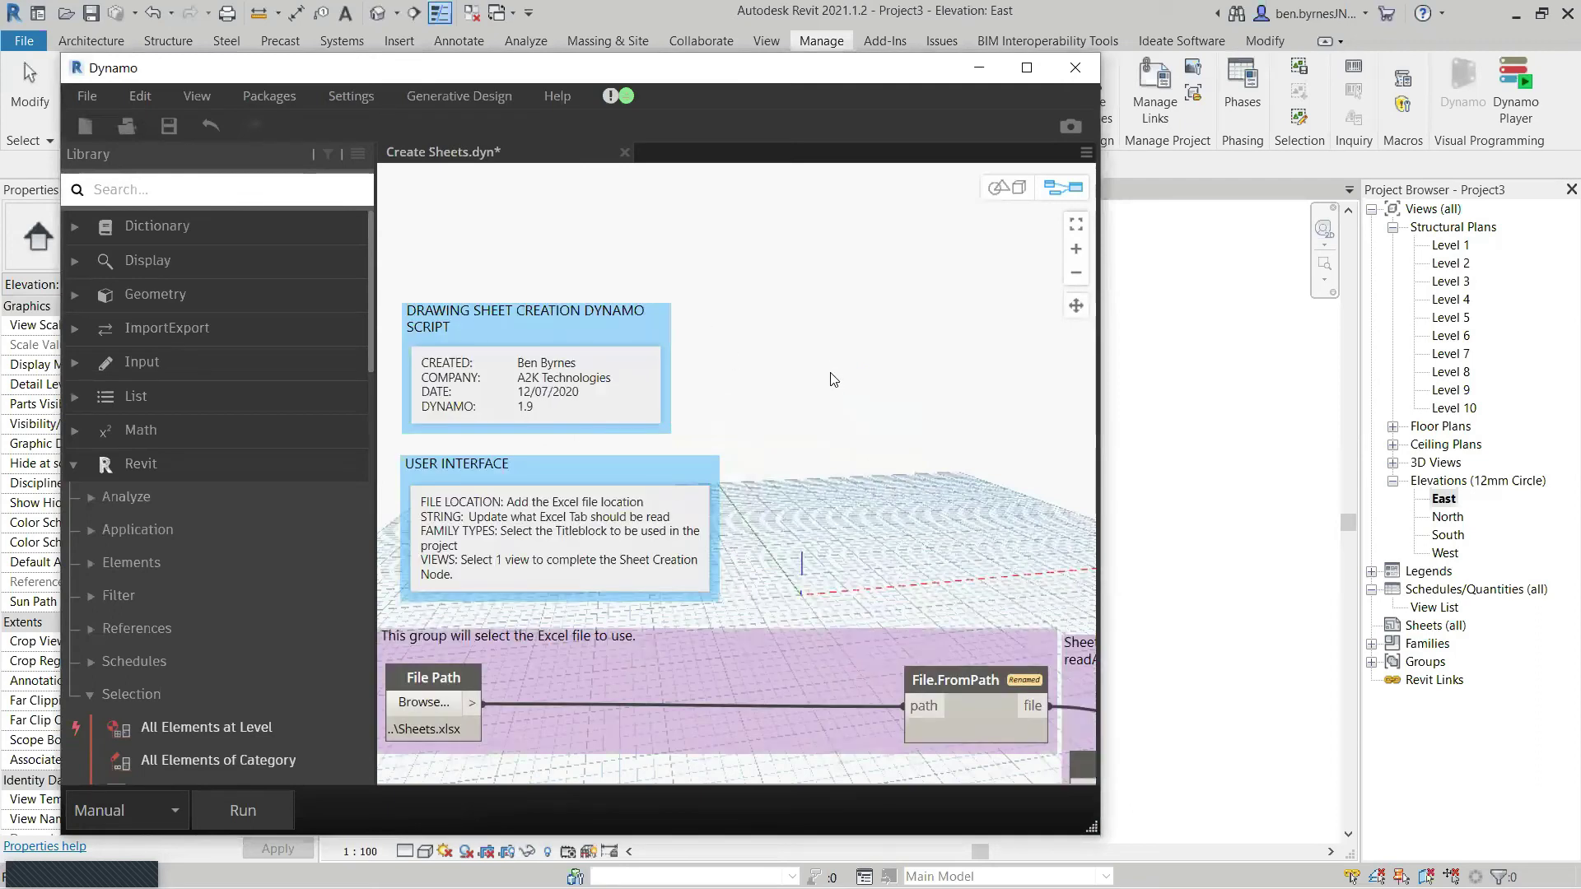
Step: Enlarge the Dynamo window to full screen with the whole Create Sheets graph in view
scroll(601, 617, down, 5)
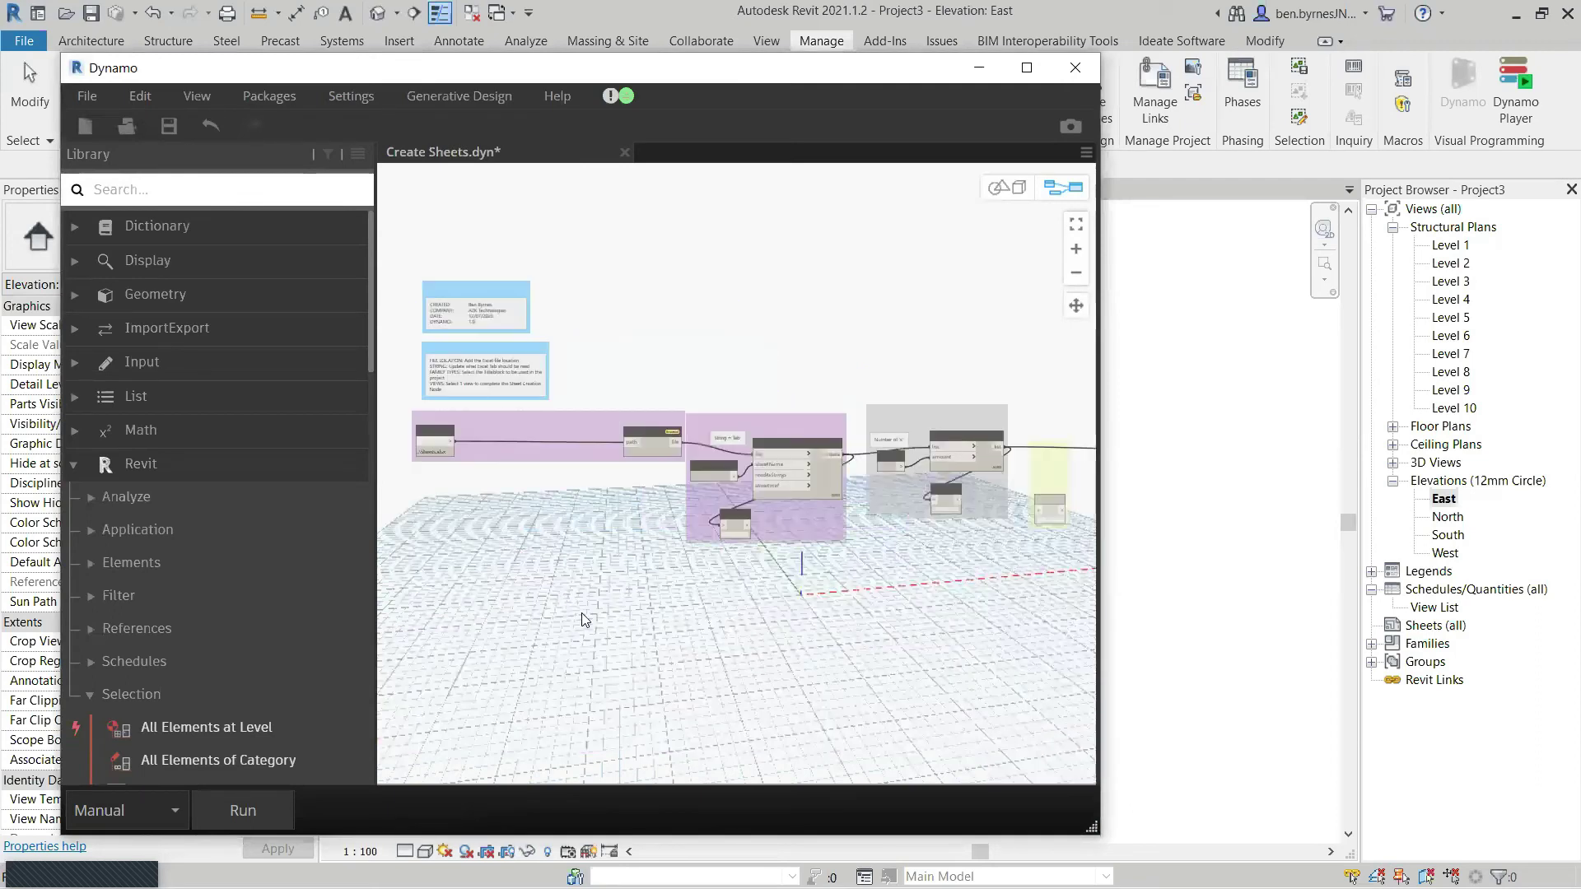
scroll(583, 619, down, 4)
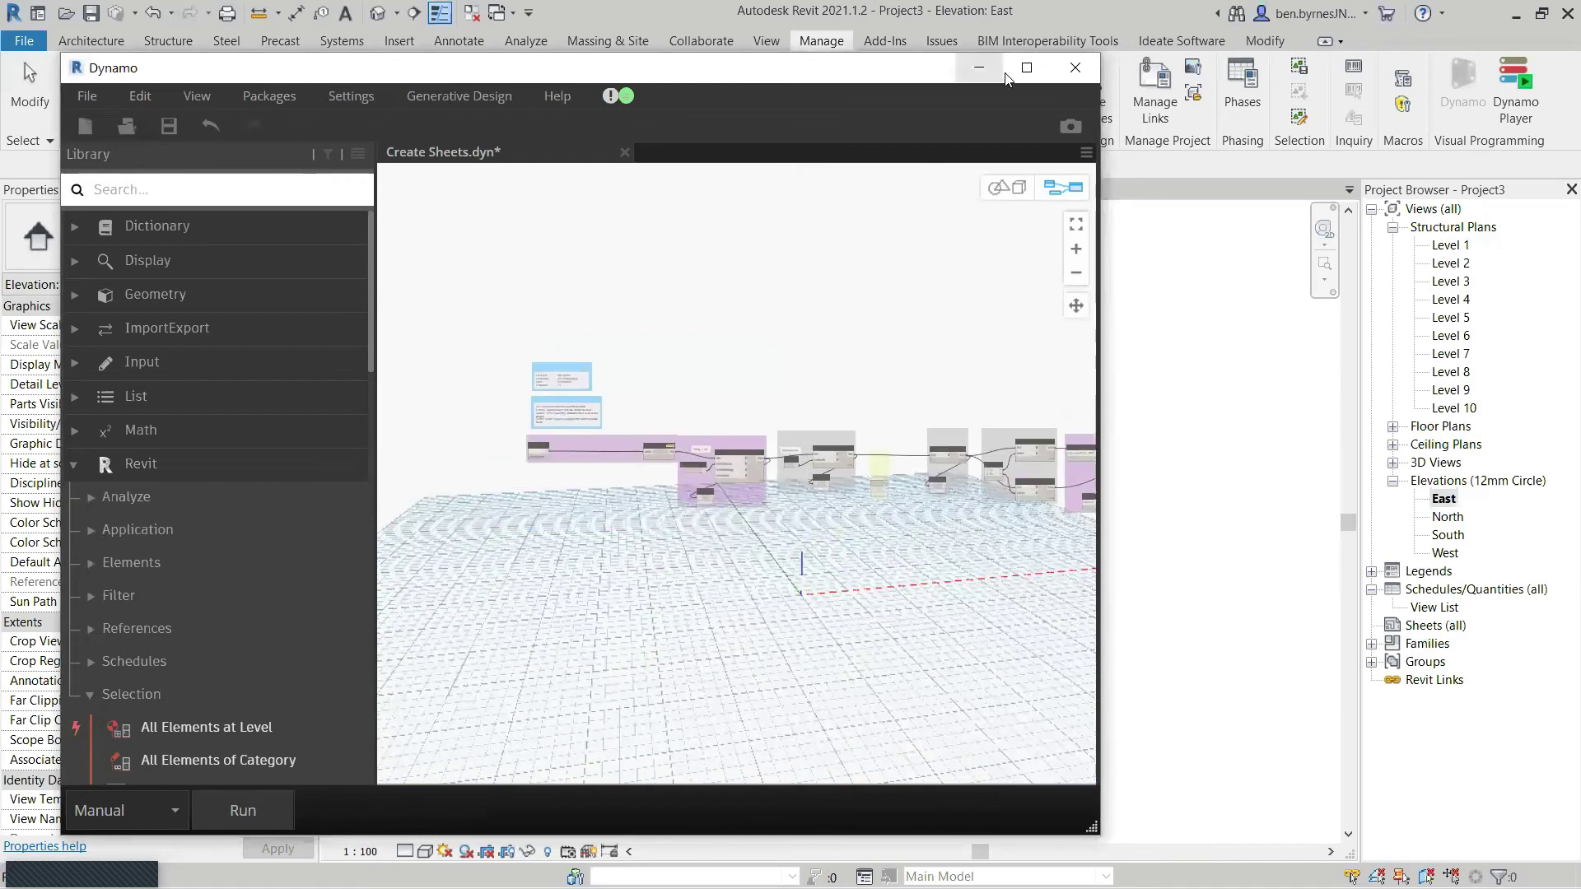
key(super+Up)
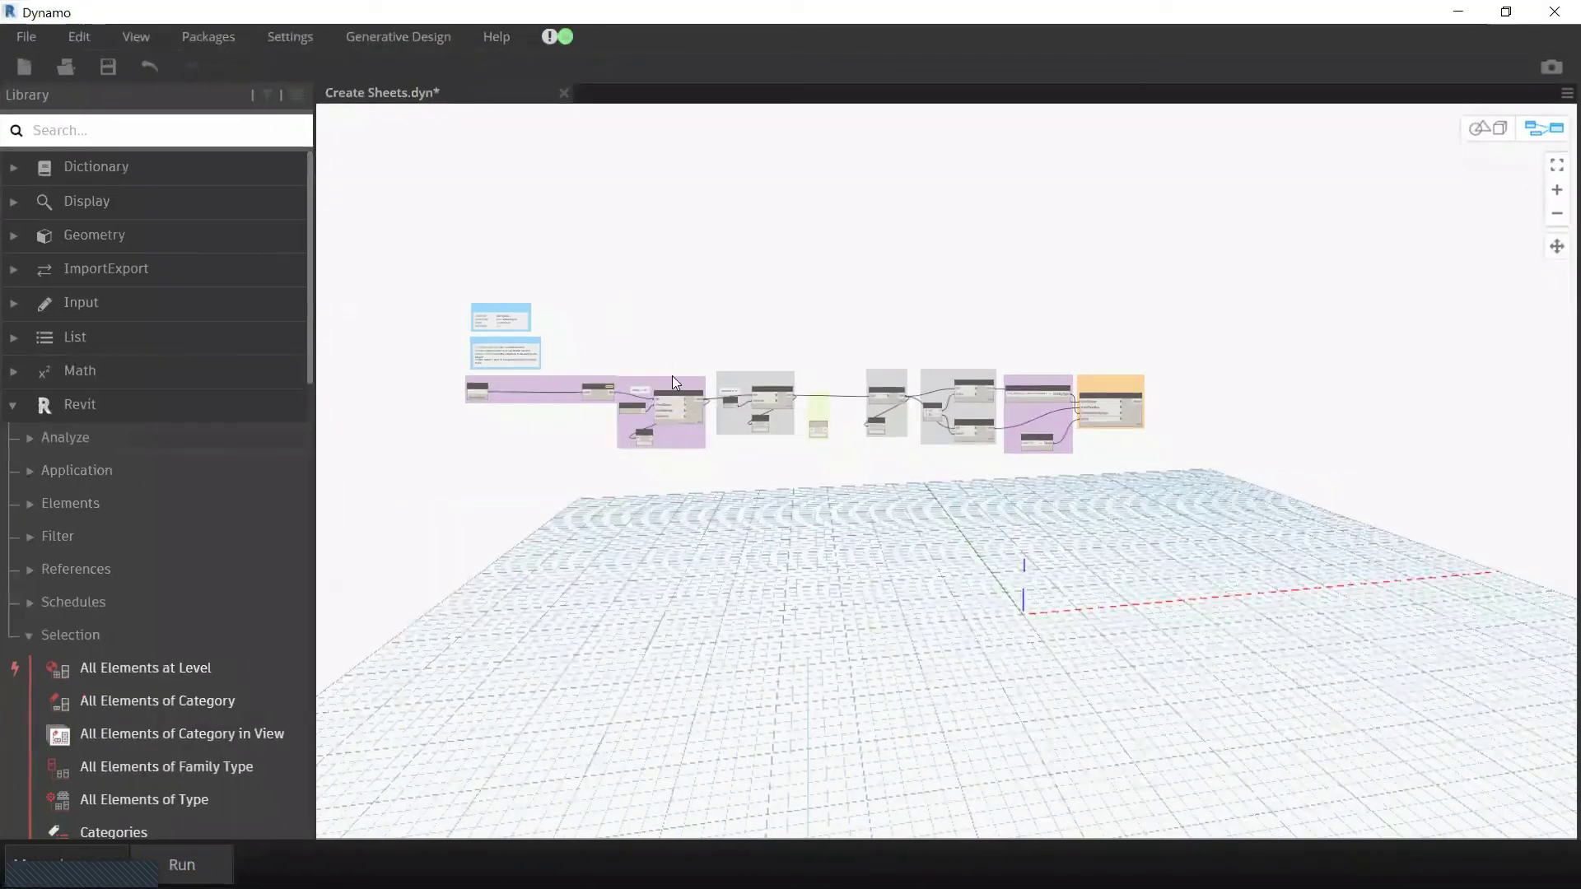
Step: Examine the Create Sheets graph's script information, user interface notes, Excel file selection group and Drawing Sheets import group
scroll(696, 450, up, 5)
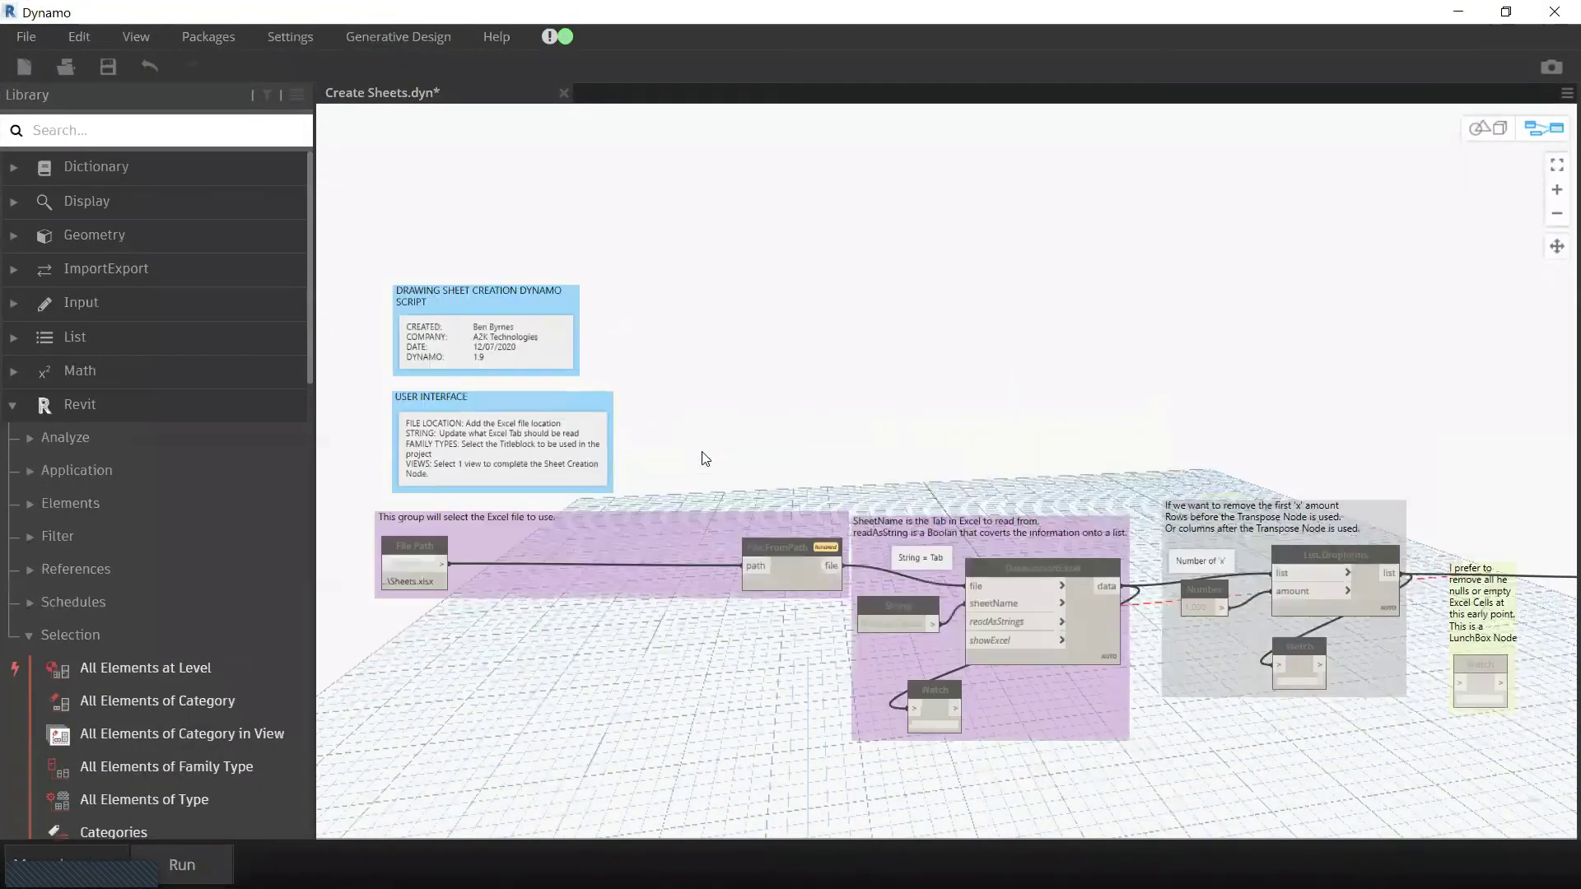
scroll(589, 435, up, 3)
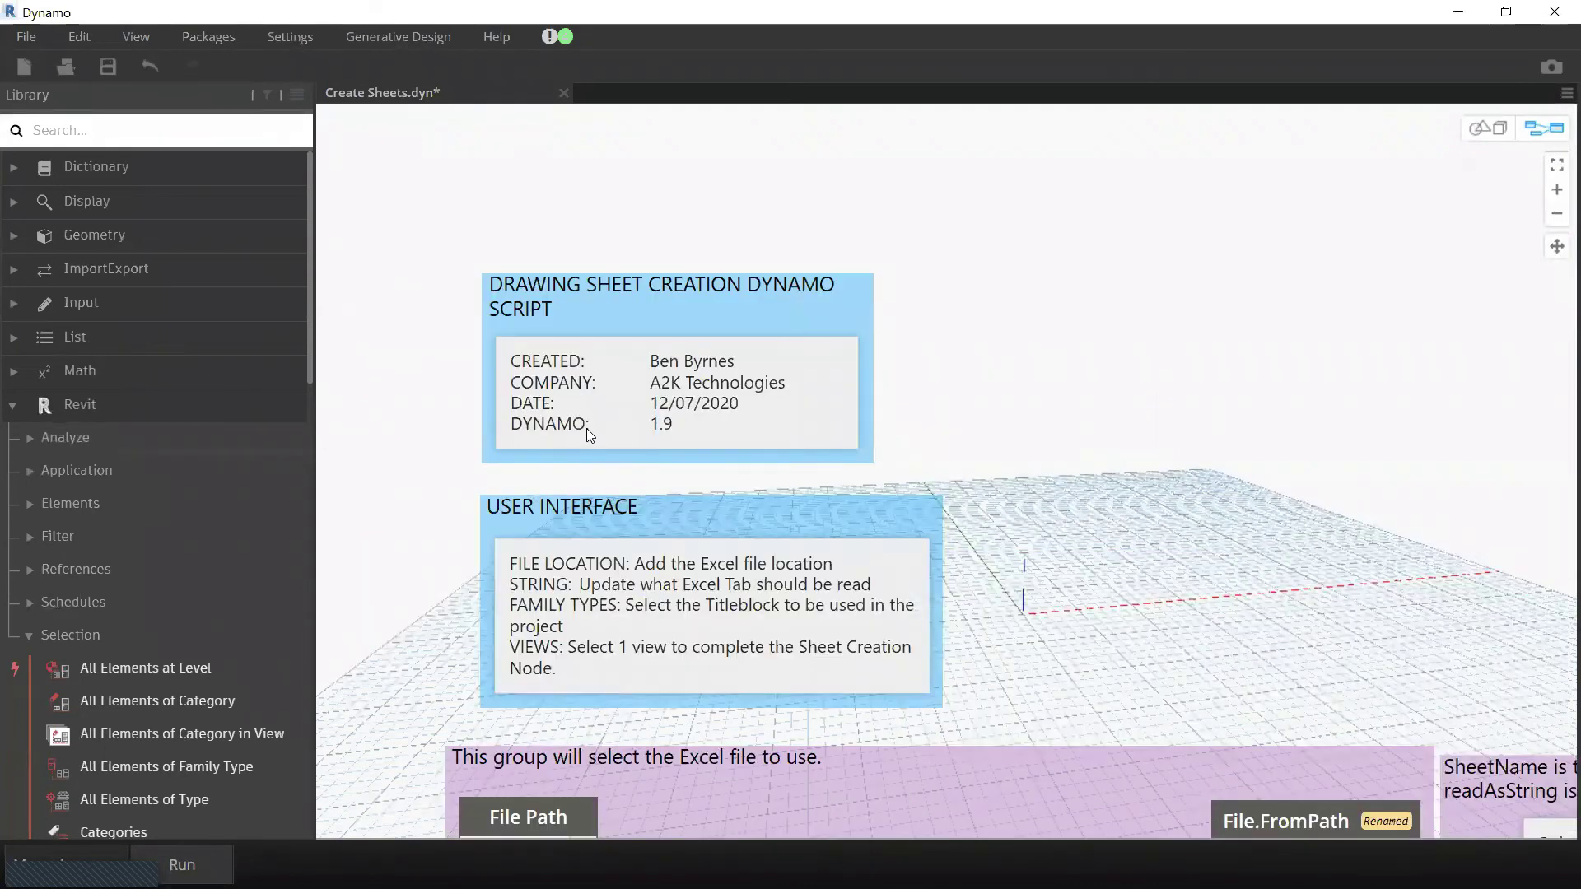
scroll(790, 426, down, 1)
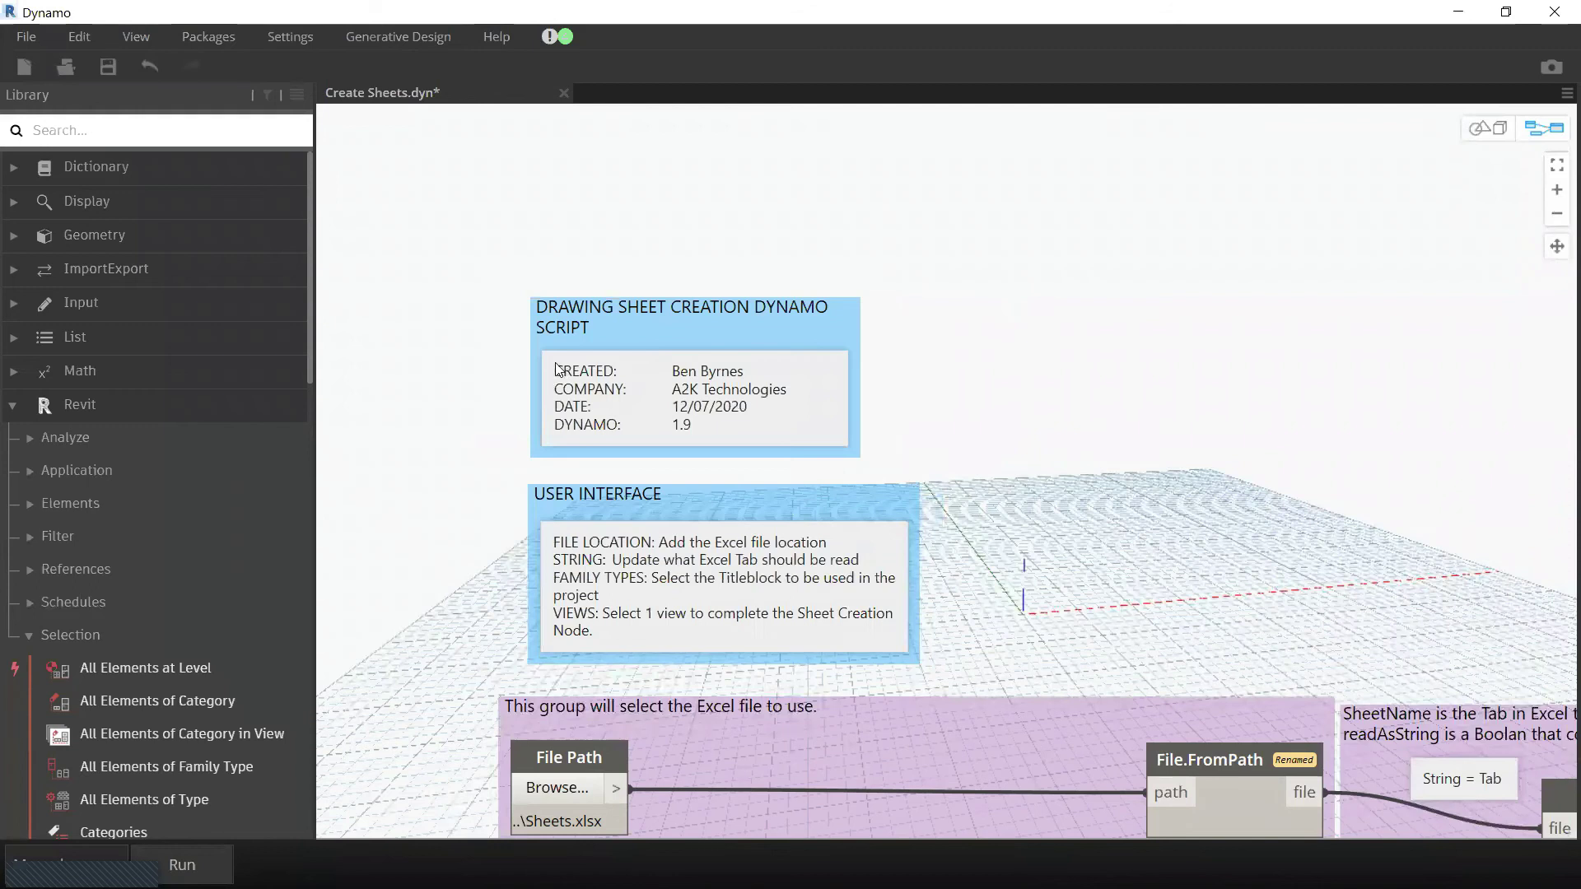
scroll(558, 368, down, 3)
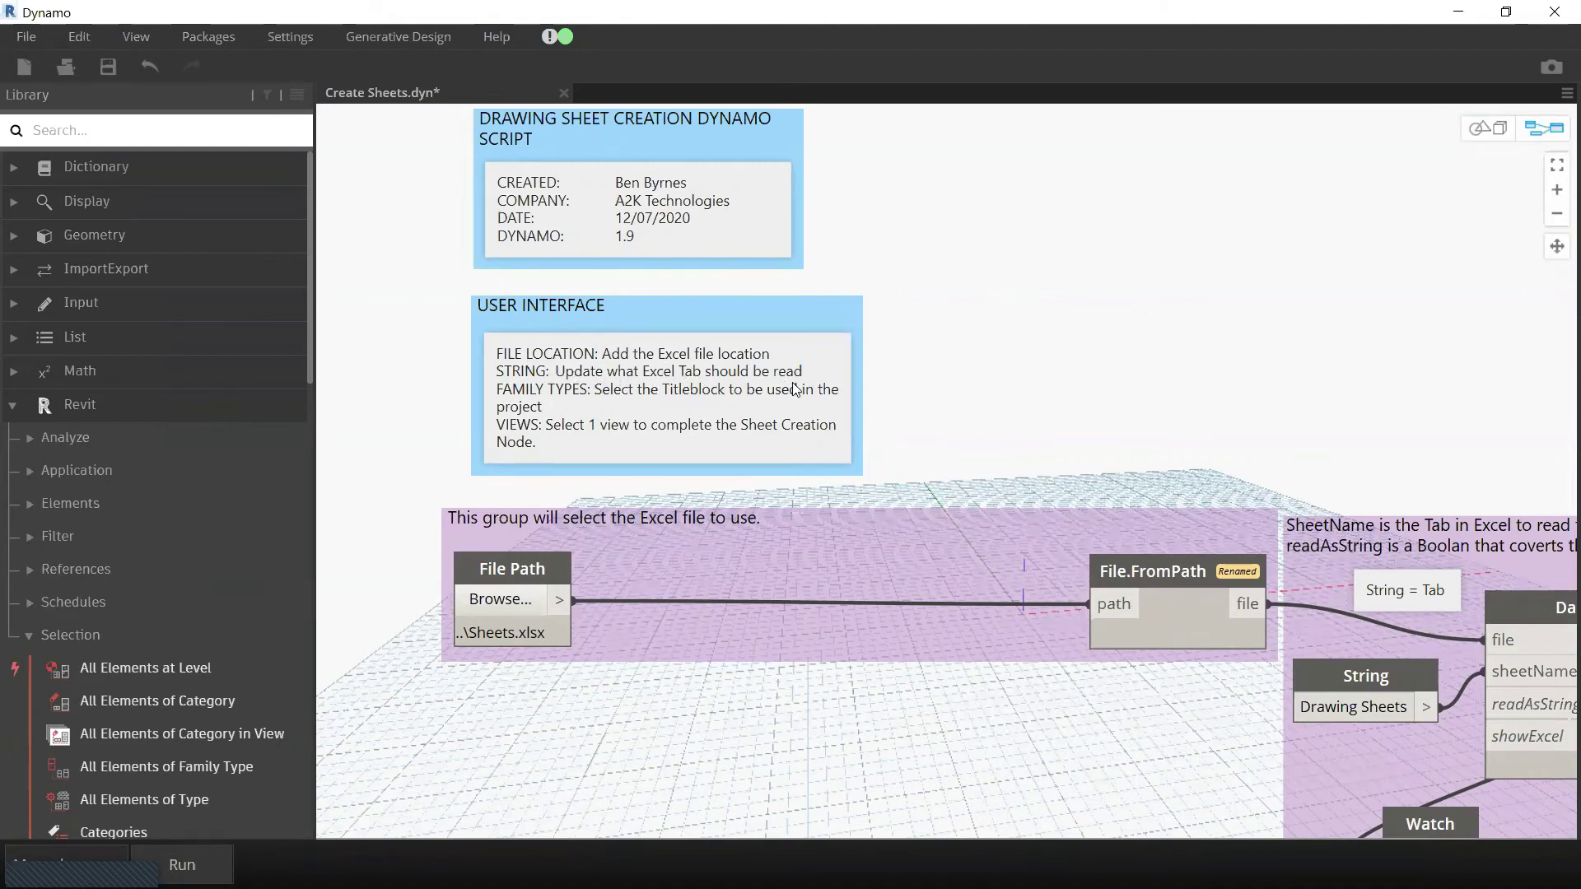
scroll(883, 253, down, 2)
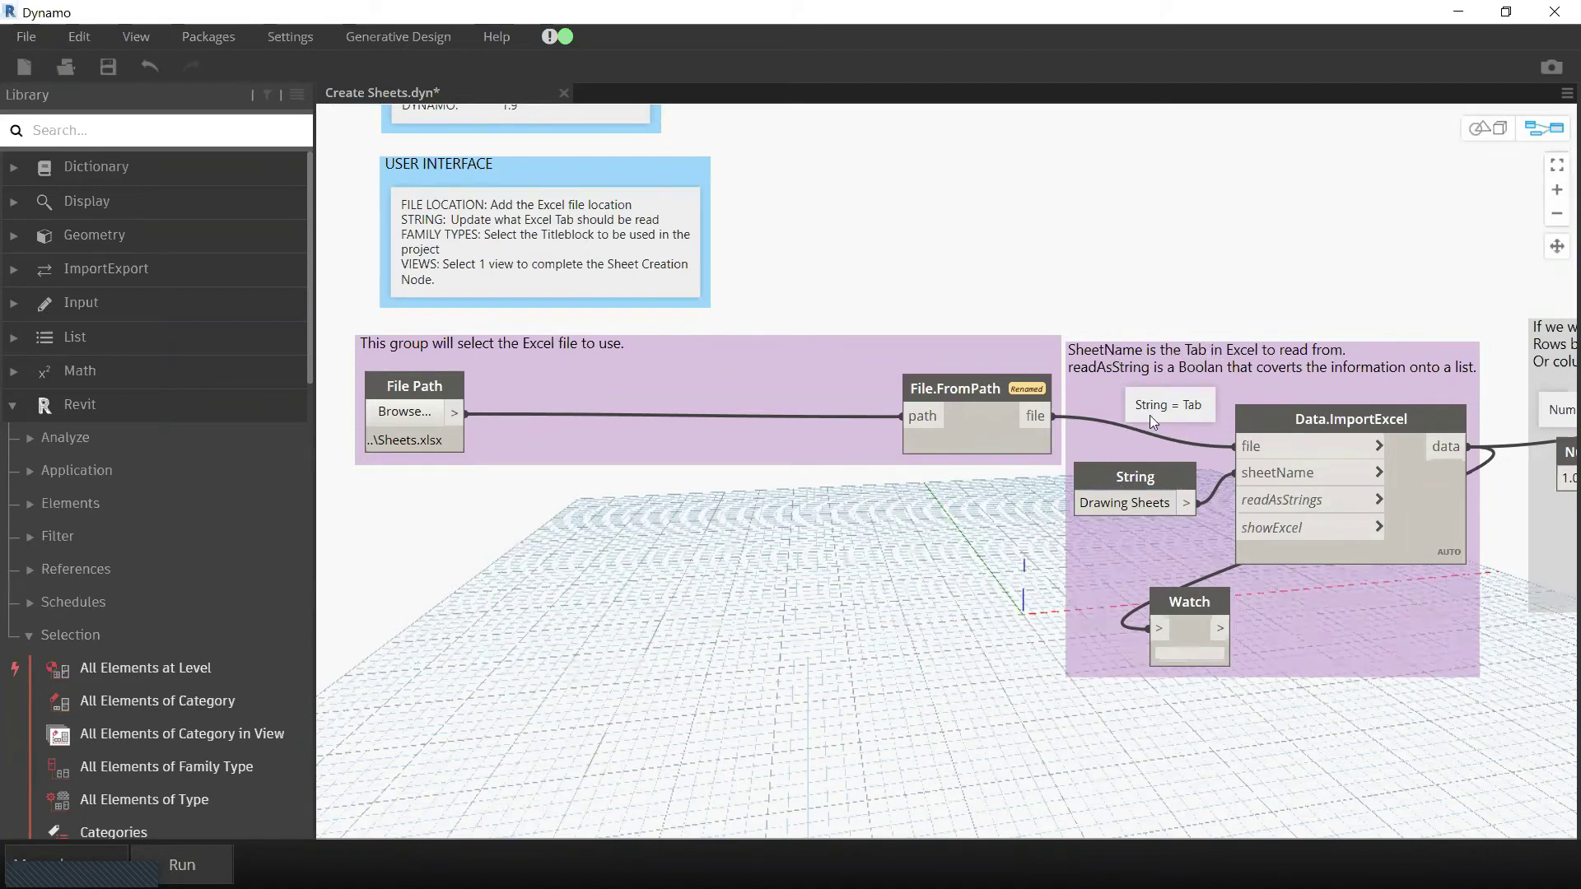
click(1145, 502)
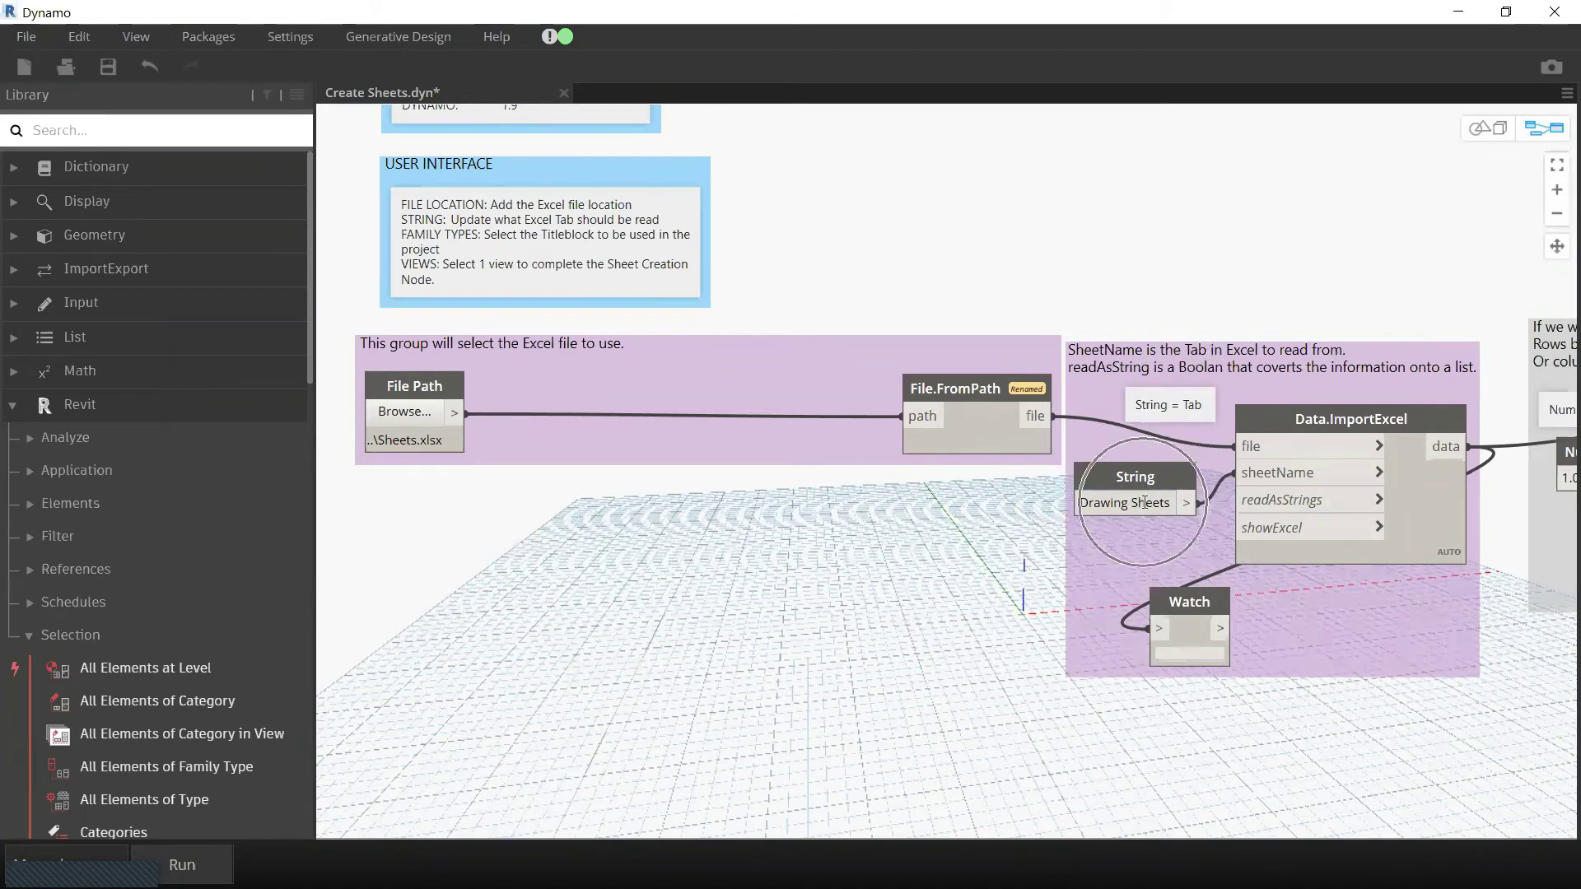
double_click(1112, 347)
click(1111, 521)
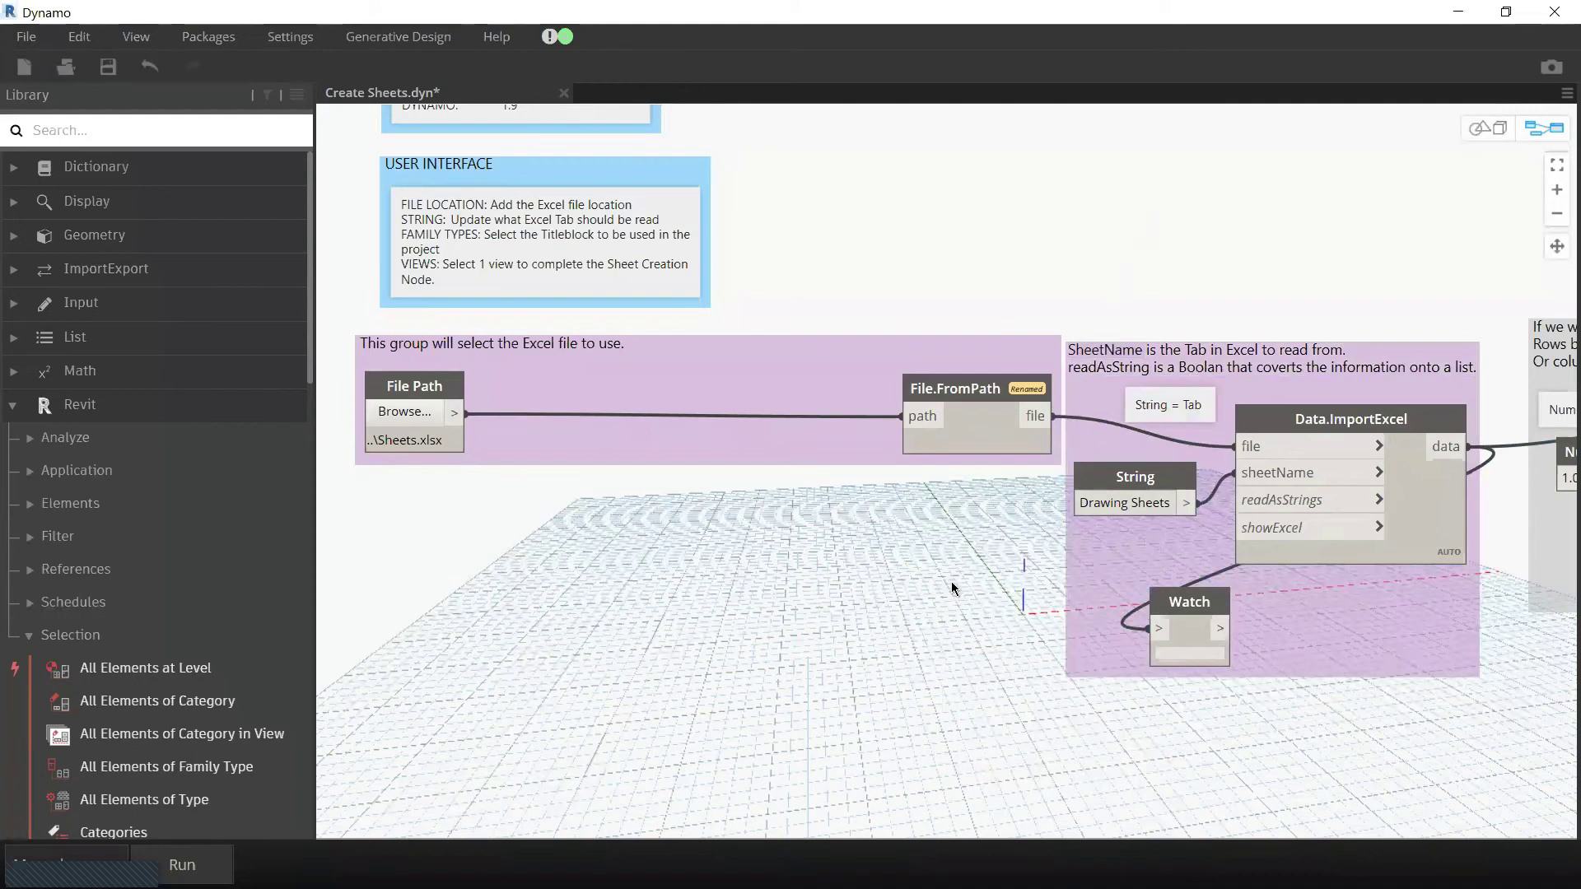
double_click(1097, 356)
click(413, 344)
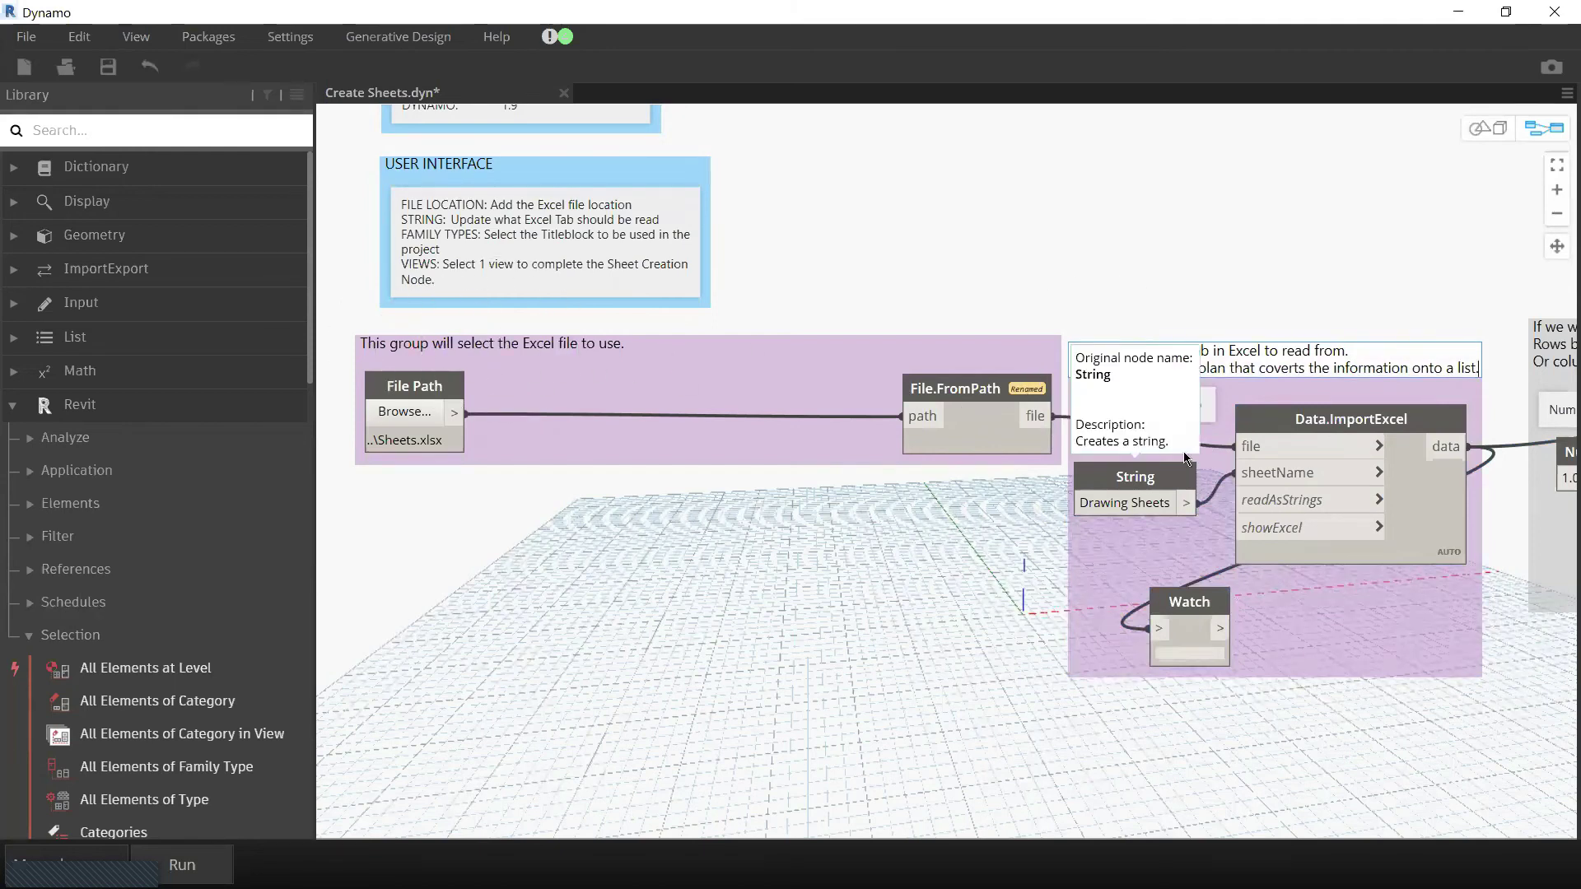
click(702, 650)
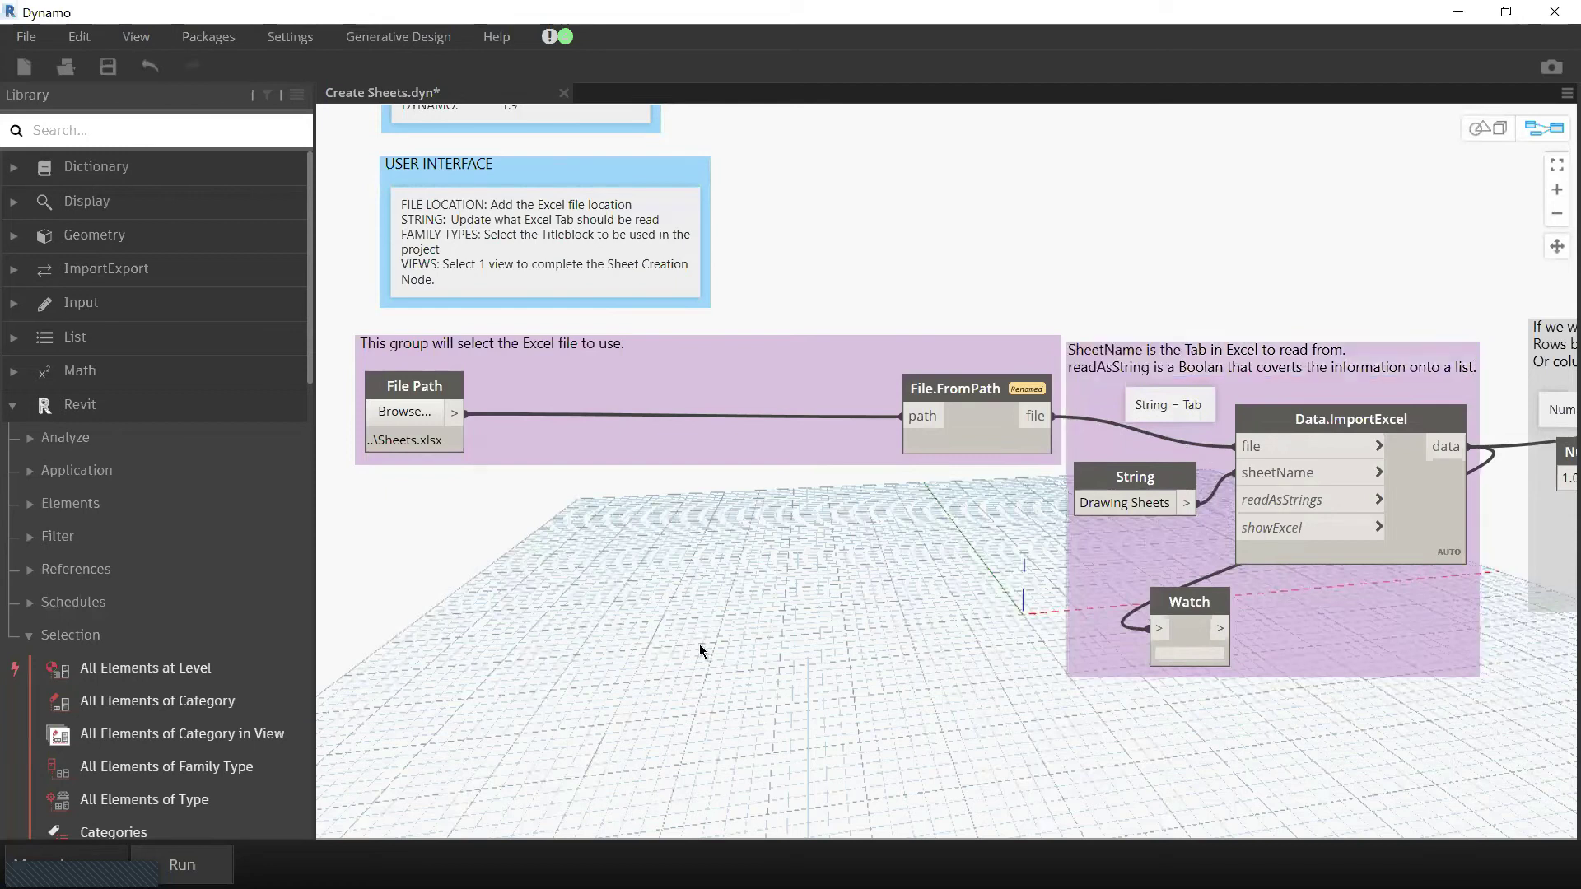
Step: Switch to Excel and open Sheets.xlsx from the Dynamo webinar folder
key(alt+Tab)
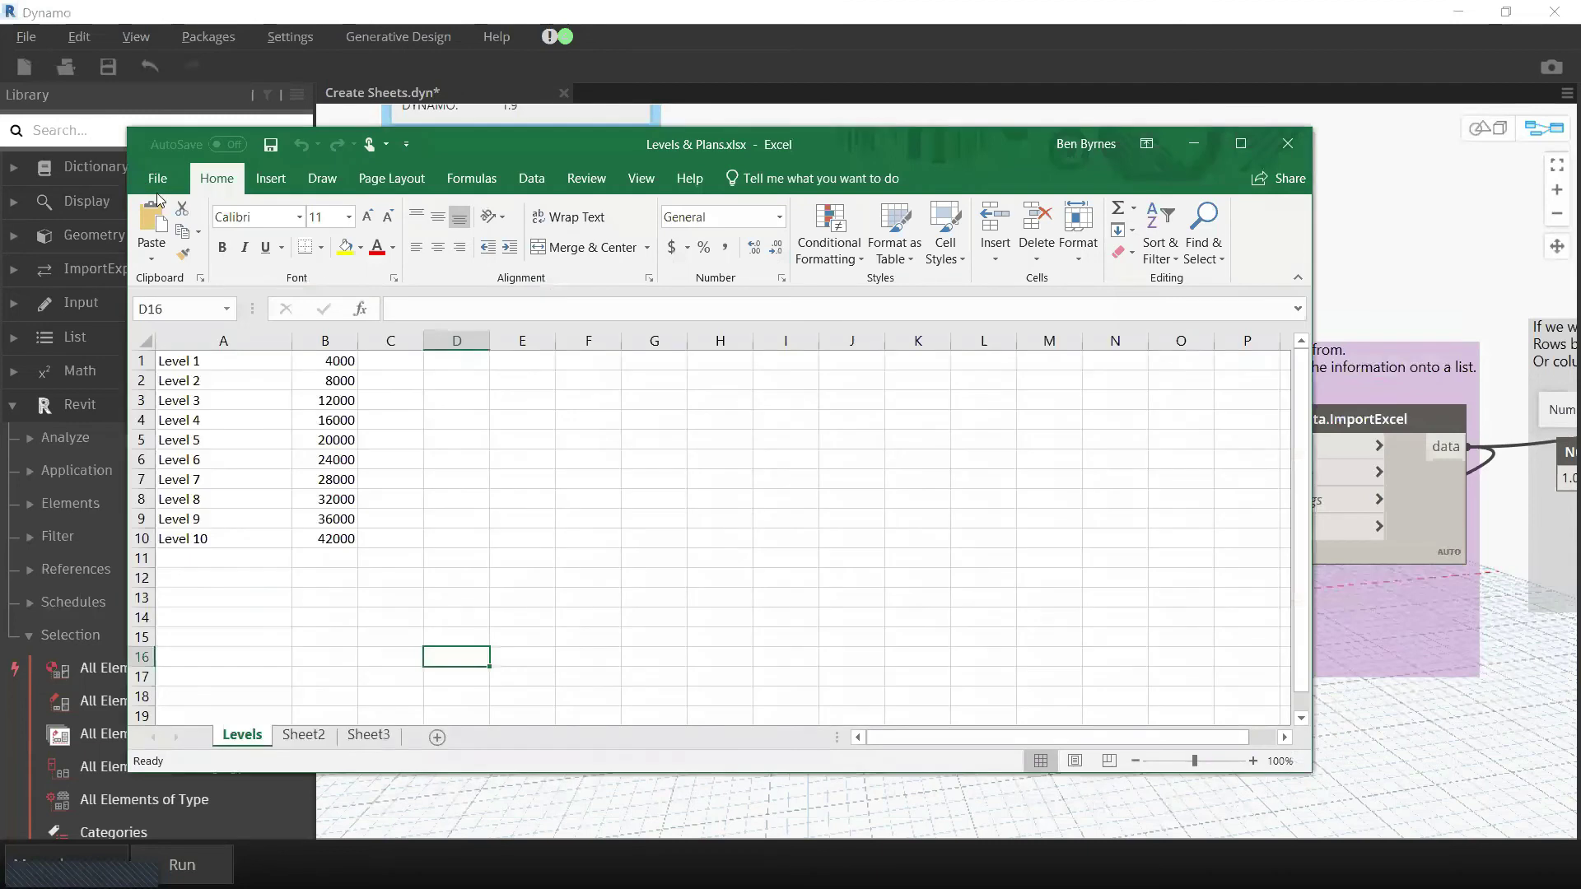
click(149, 177)
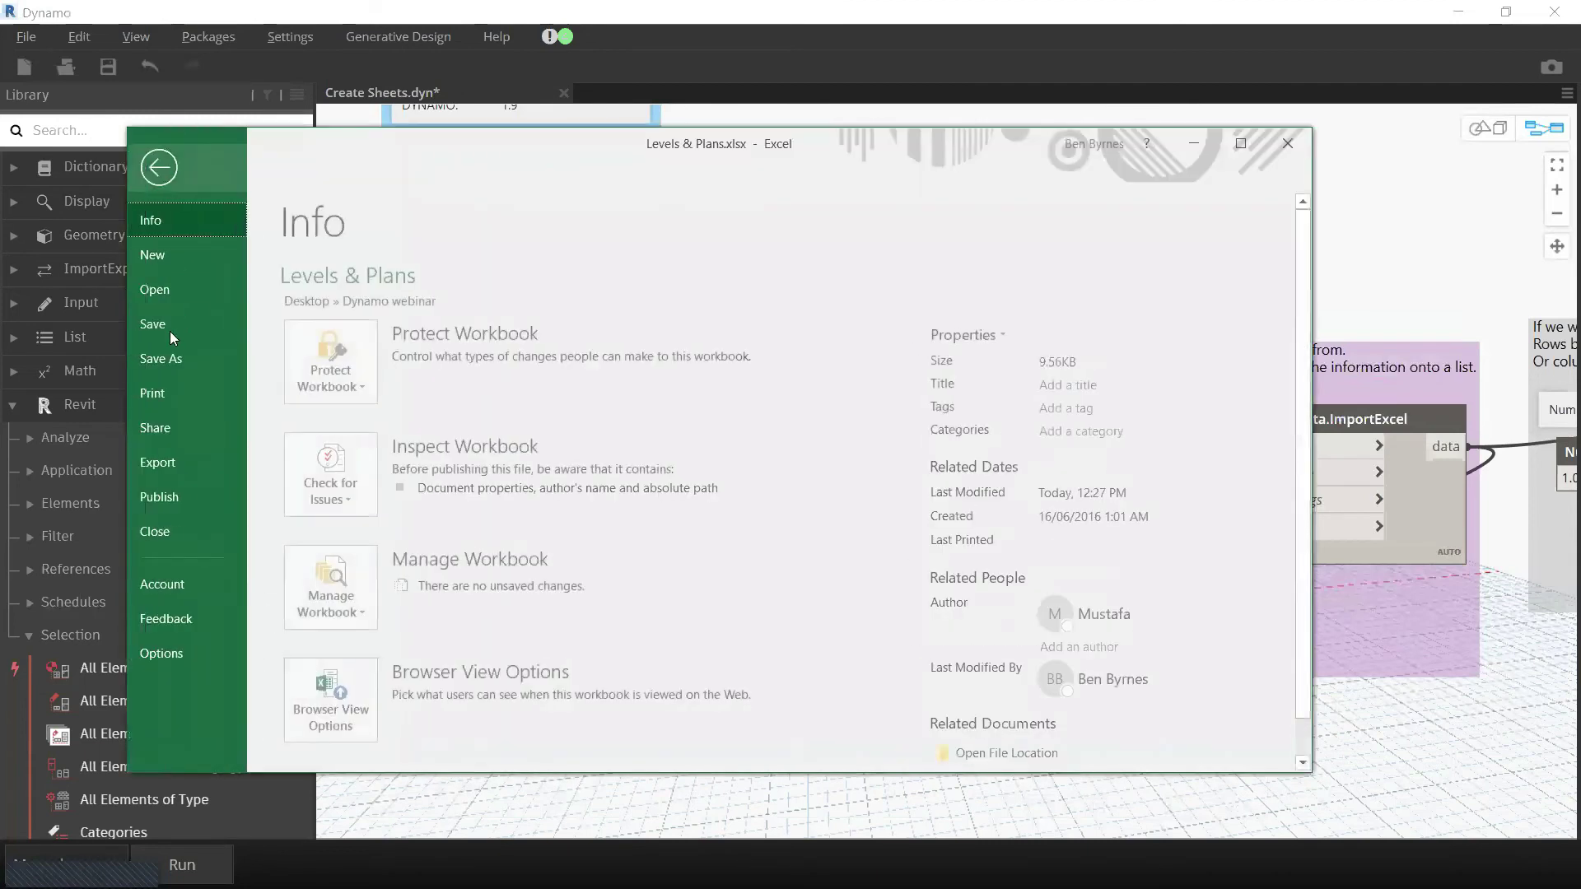
click(166, 289)
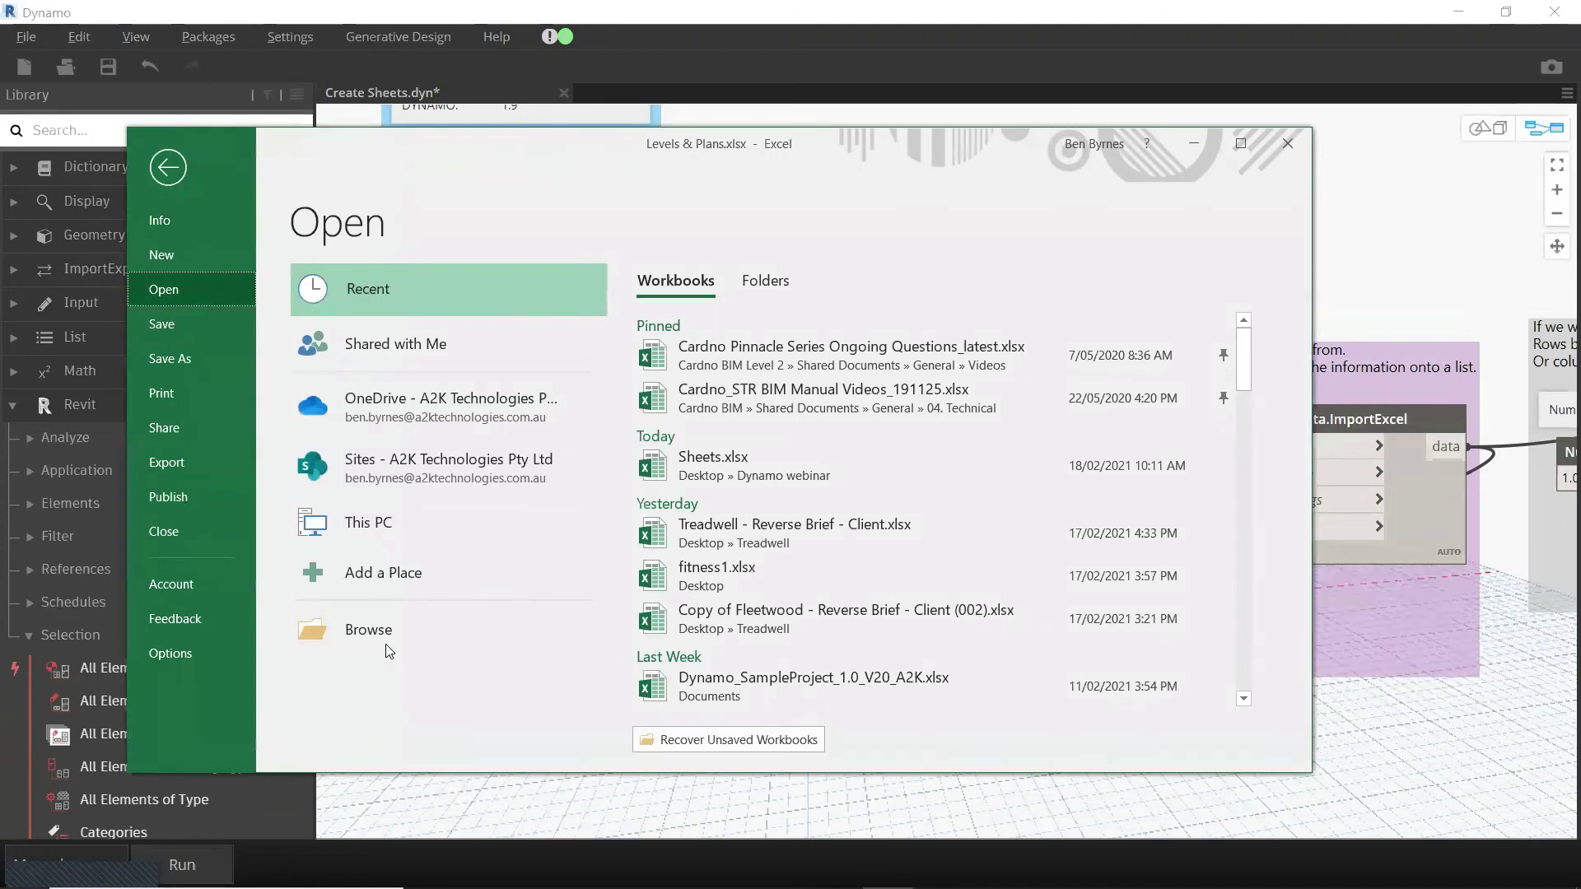
click(383, 644)
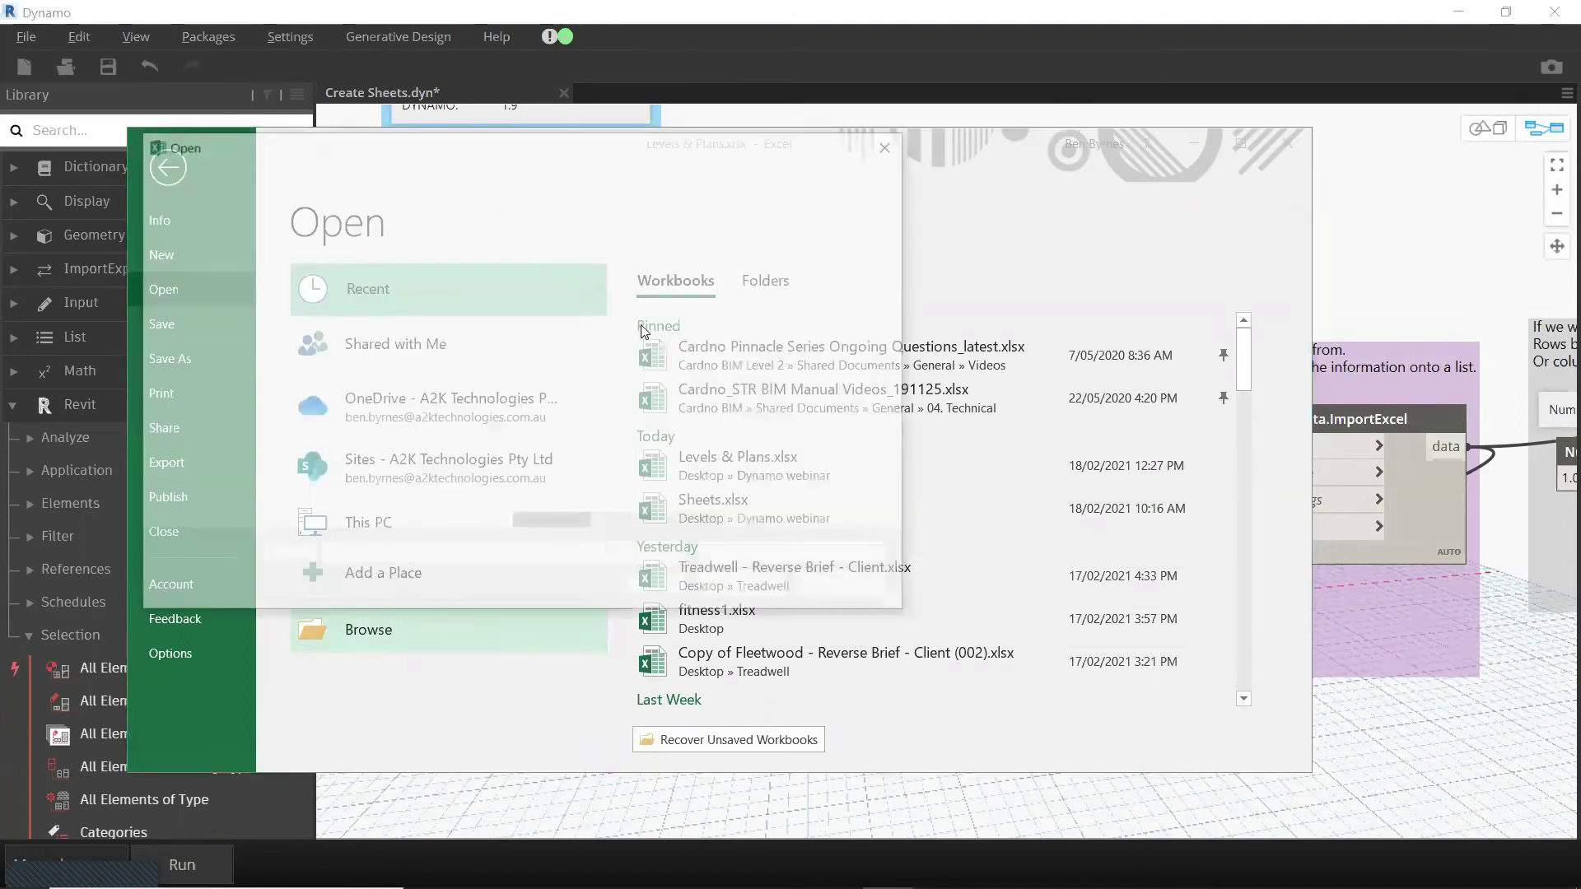
click(588, 344)
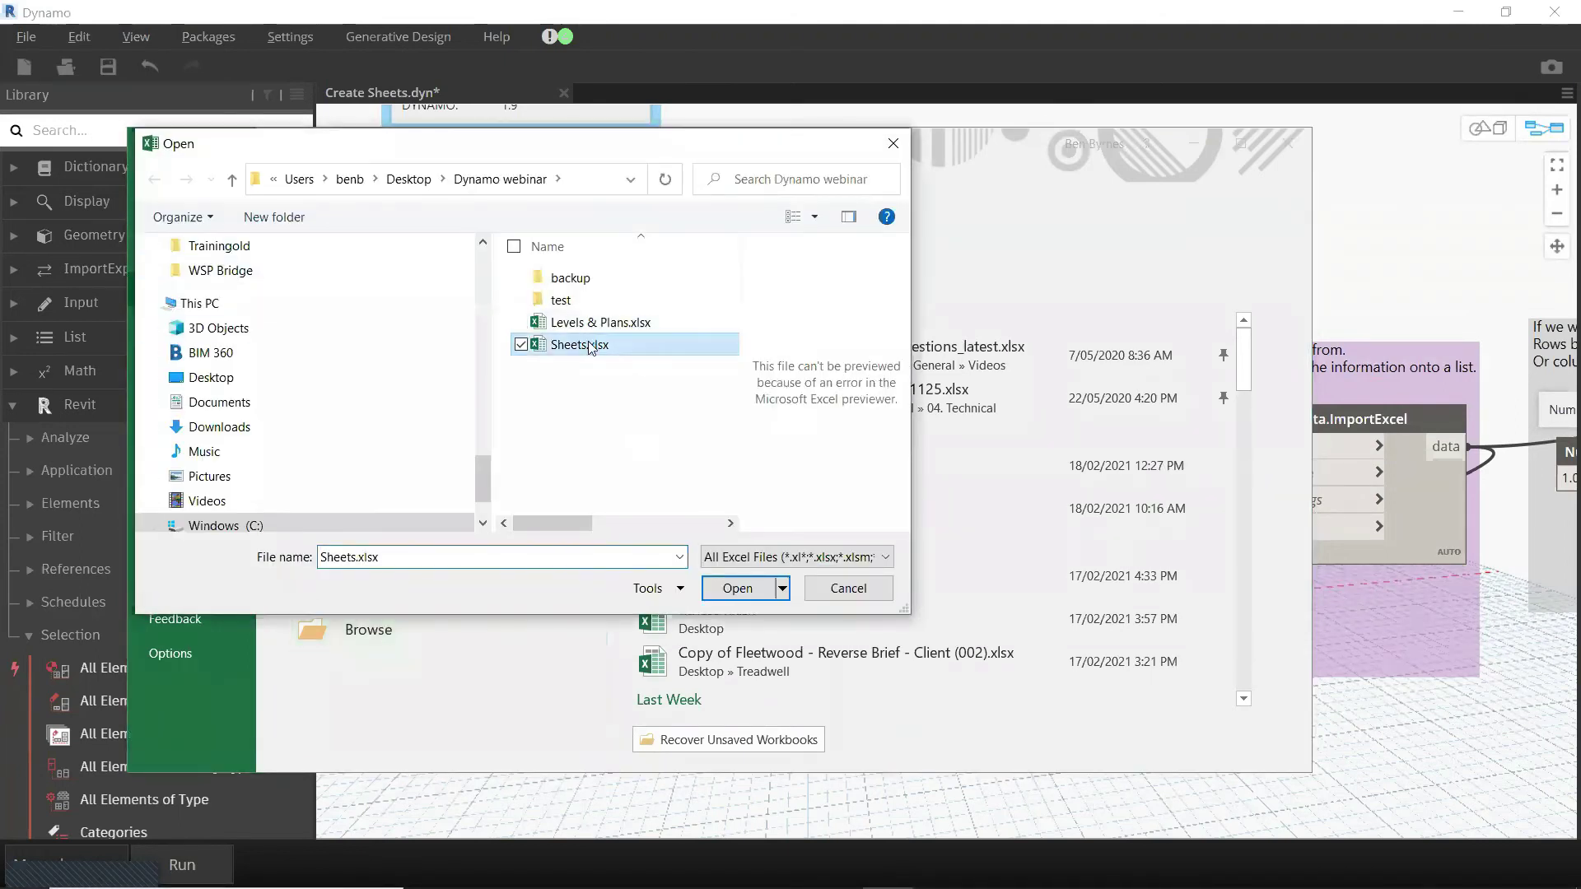
double_click(588, 345)
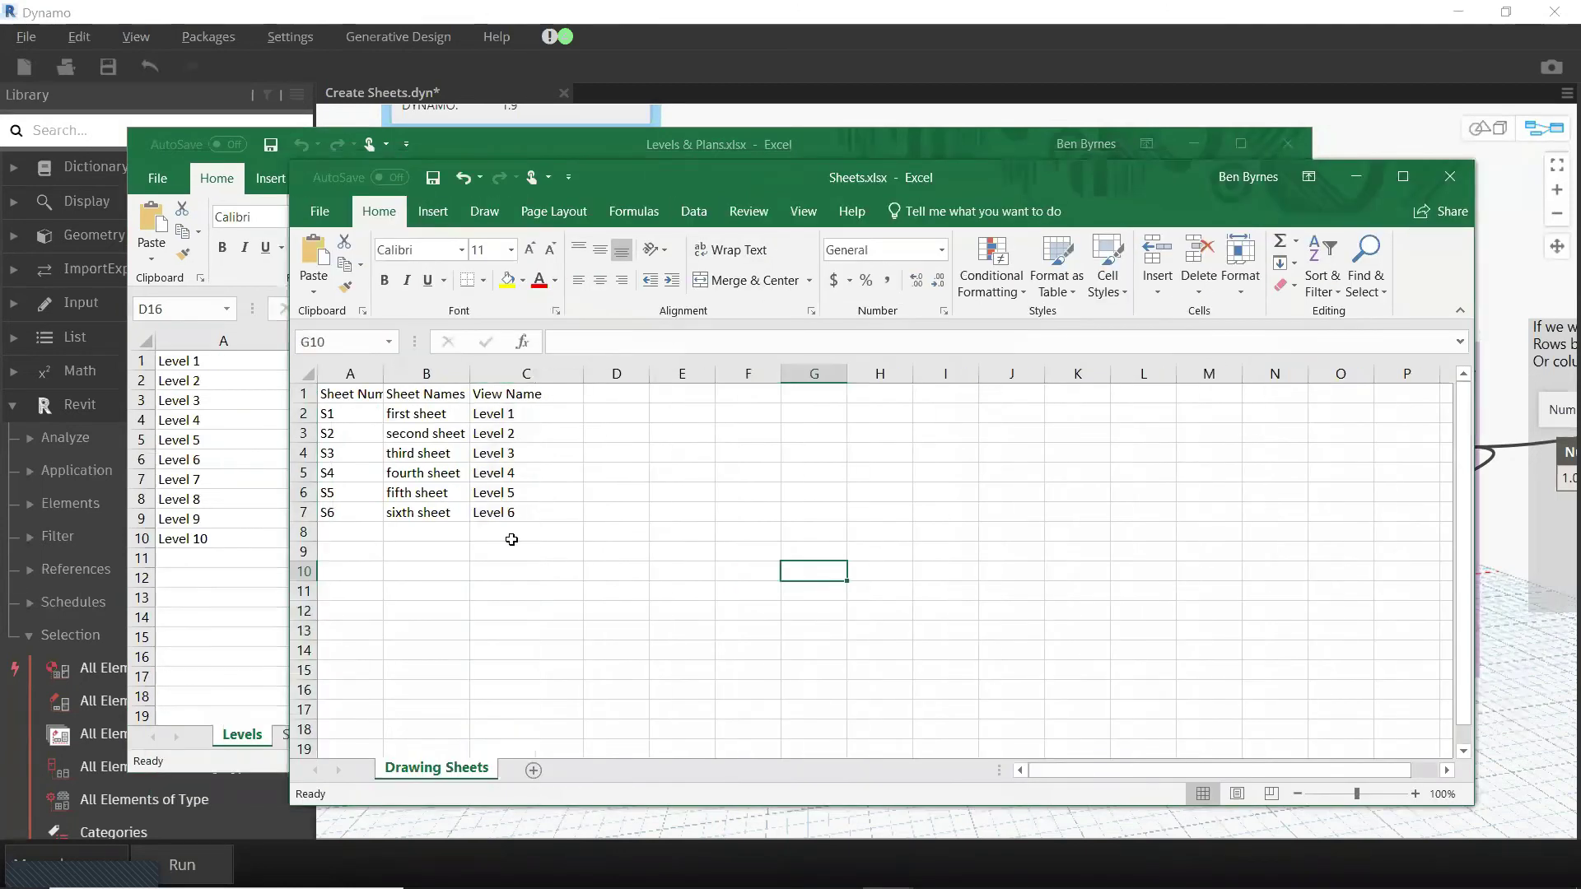
Step: Widen the Sheet Names column on the Drawing Sheets worksheet and review its sheet numbers, names and views
click(512, 545)
click(527, 514)
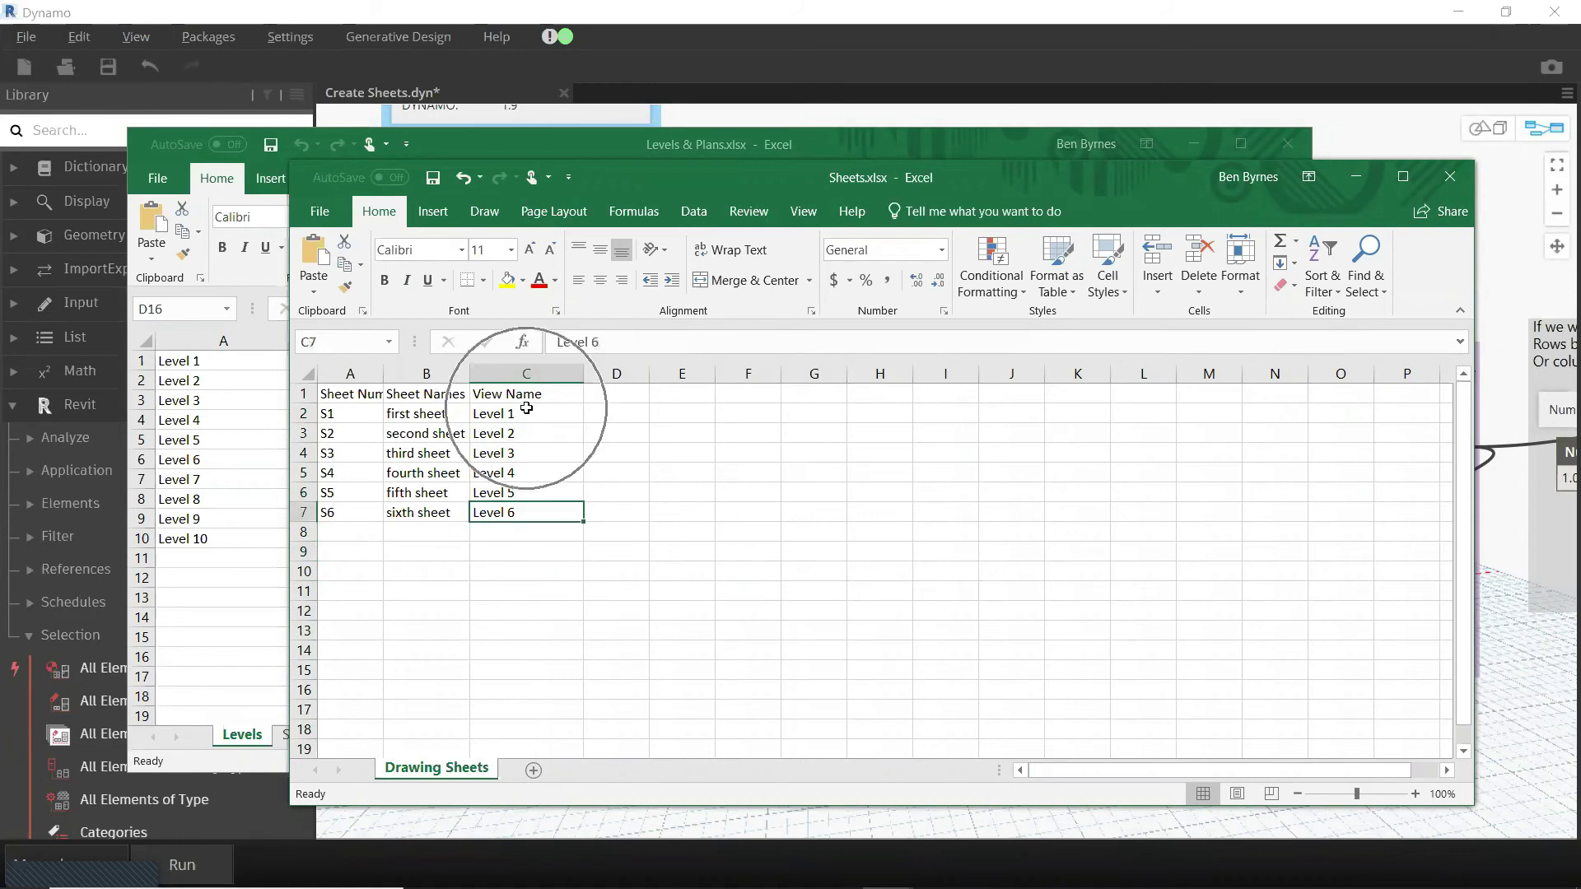
drag(474, 373, 494, 374)
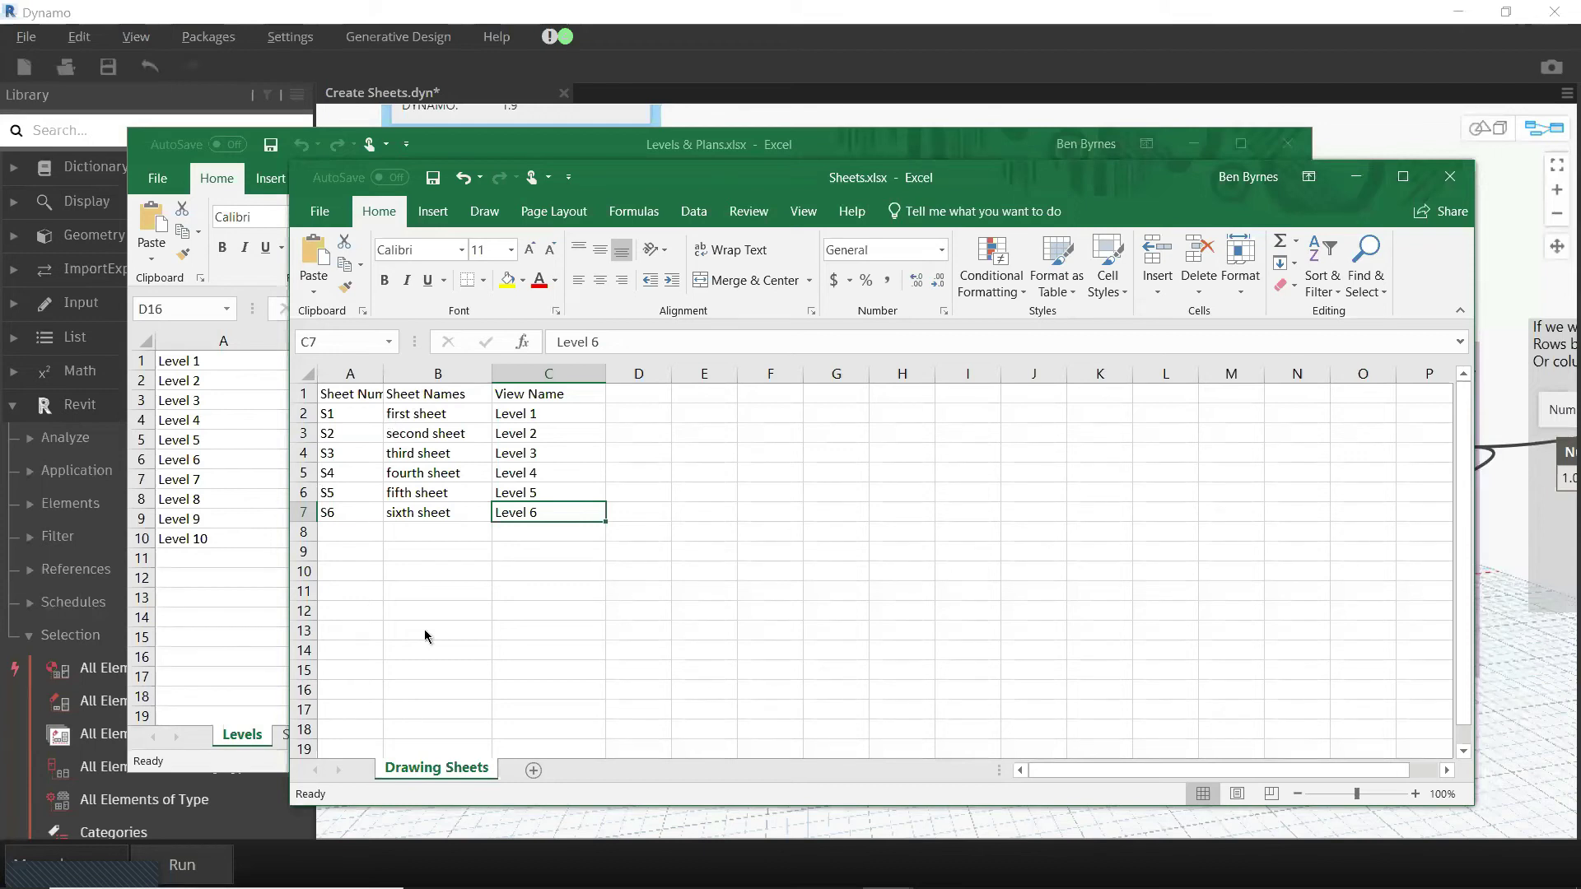
click(466, 768)
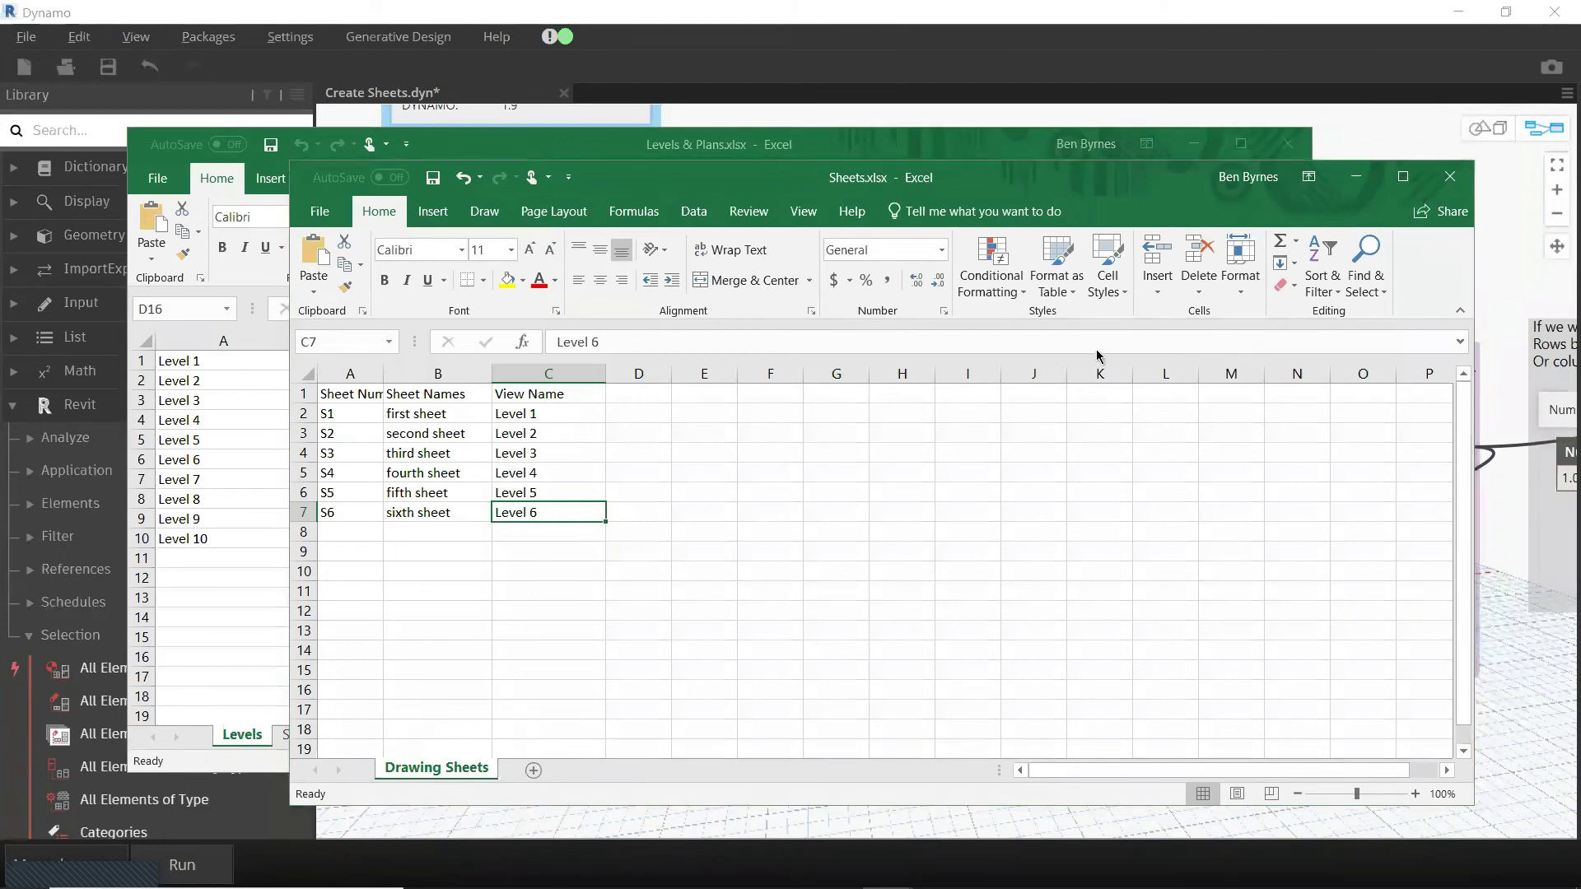
Step: Switch back to Dynamo and check the worksheet name in the String node that feeds Data.ImportExcel
key(alt+Tab)
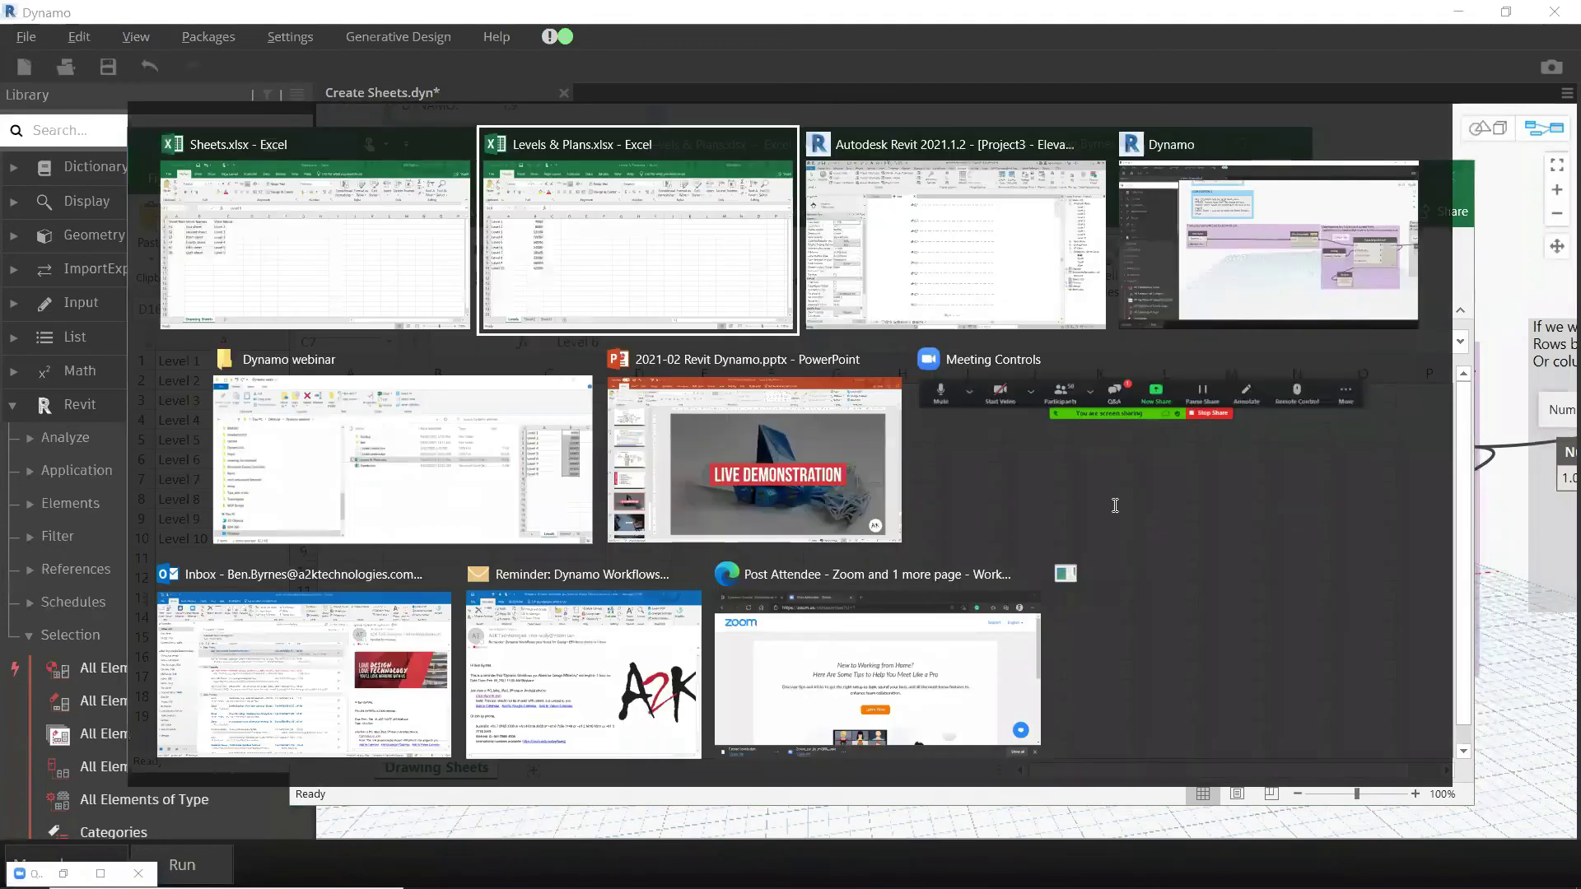
key(Tab)
key(Tab)
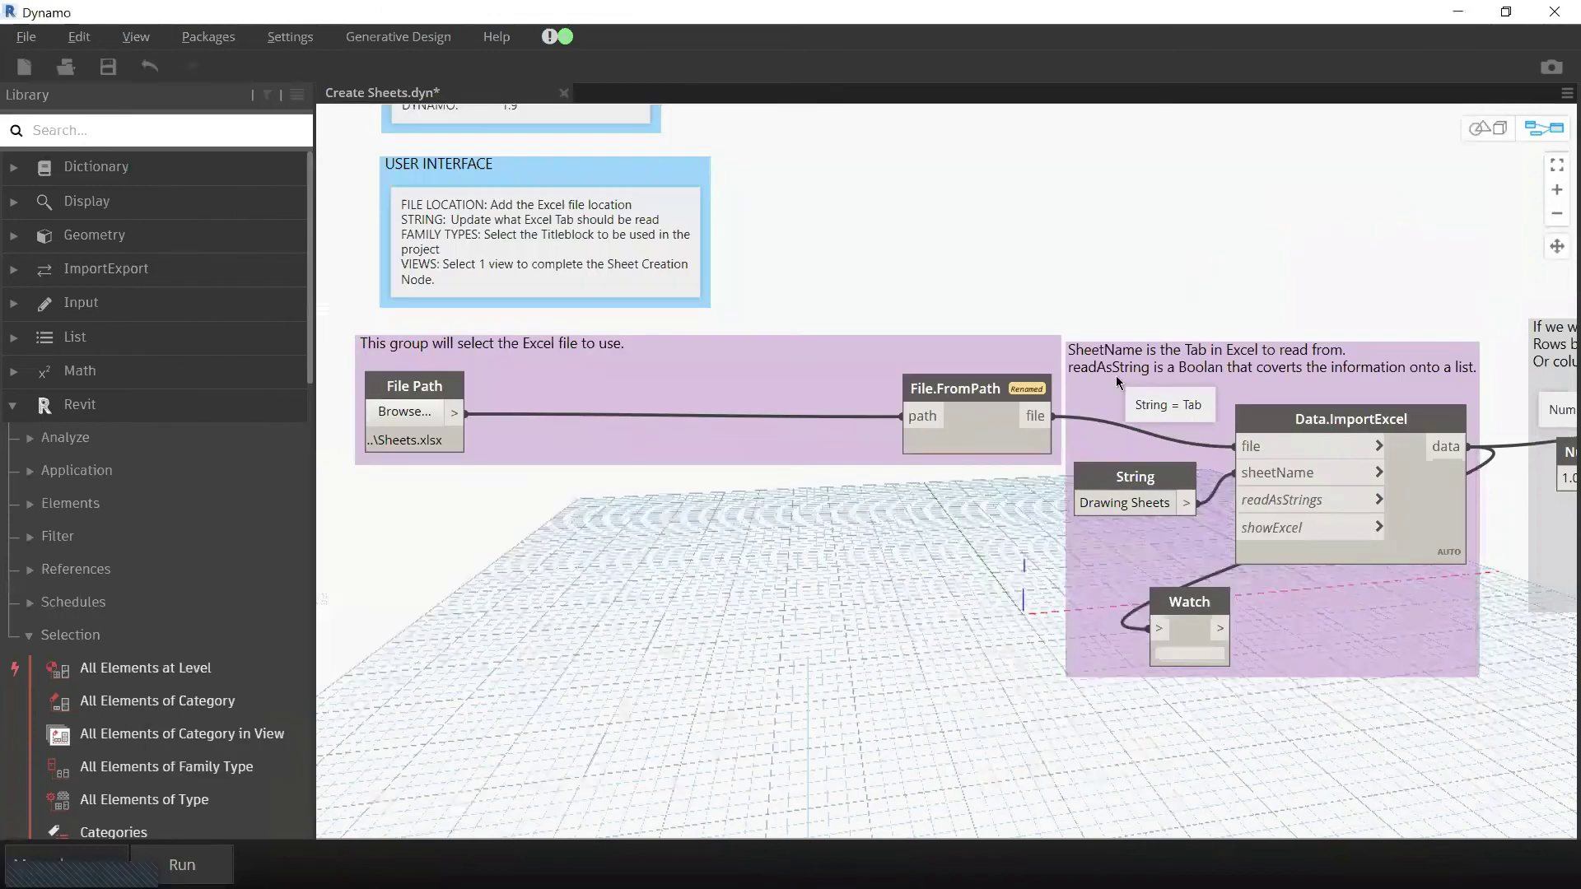
triple_click(1143, 502)
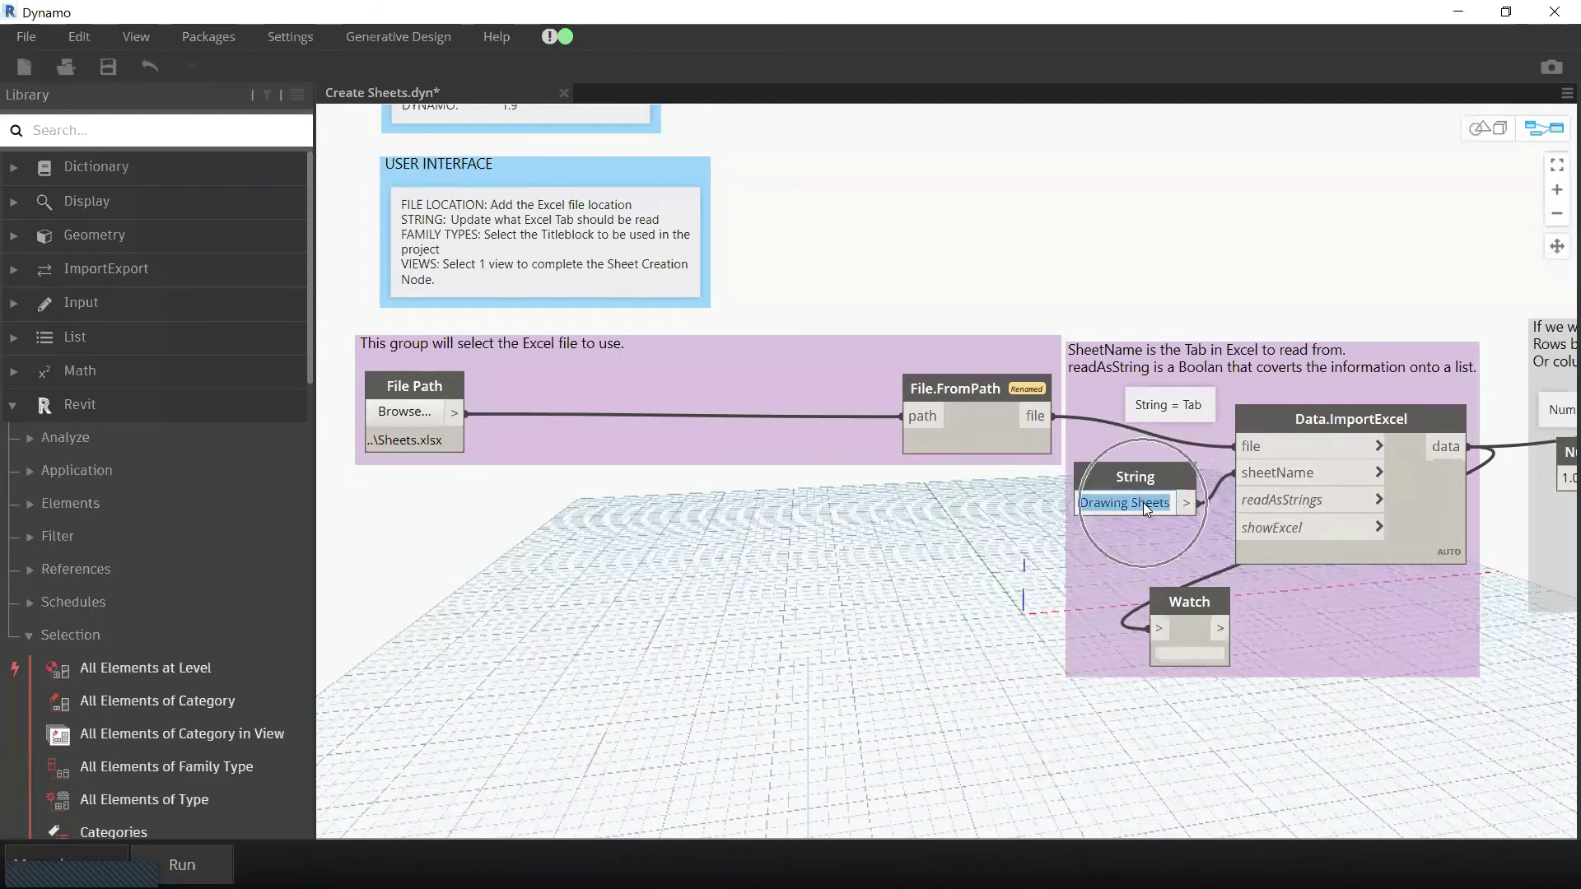
Step: Switch to Sheets.xlsx in Excel and extend the sheet number series down to S7 in cell A8
key(alt+Tab)
key(Tab)
key(Tab)
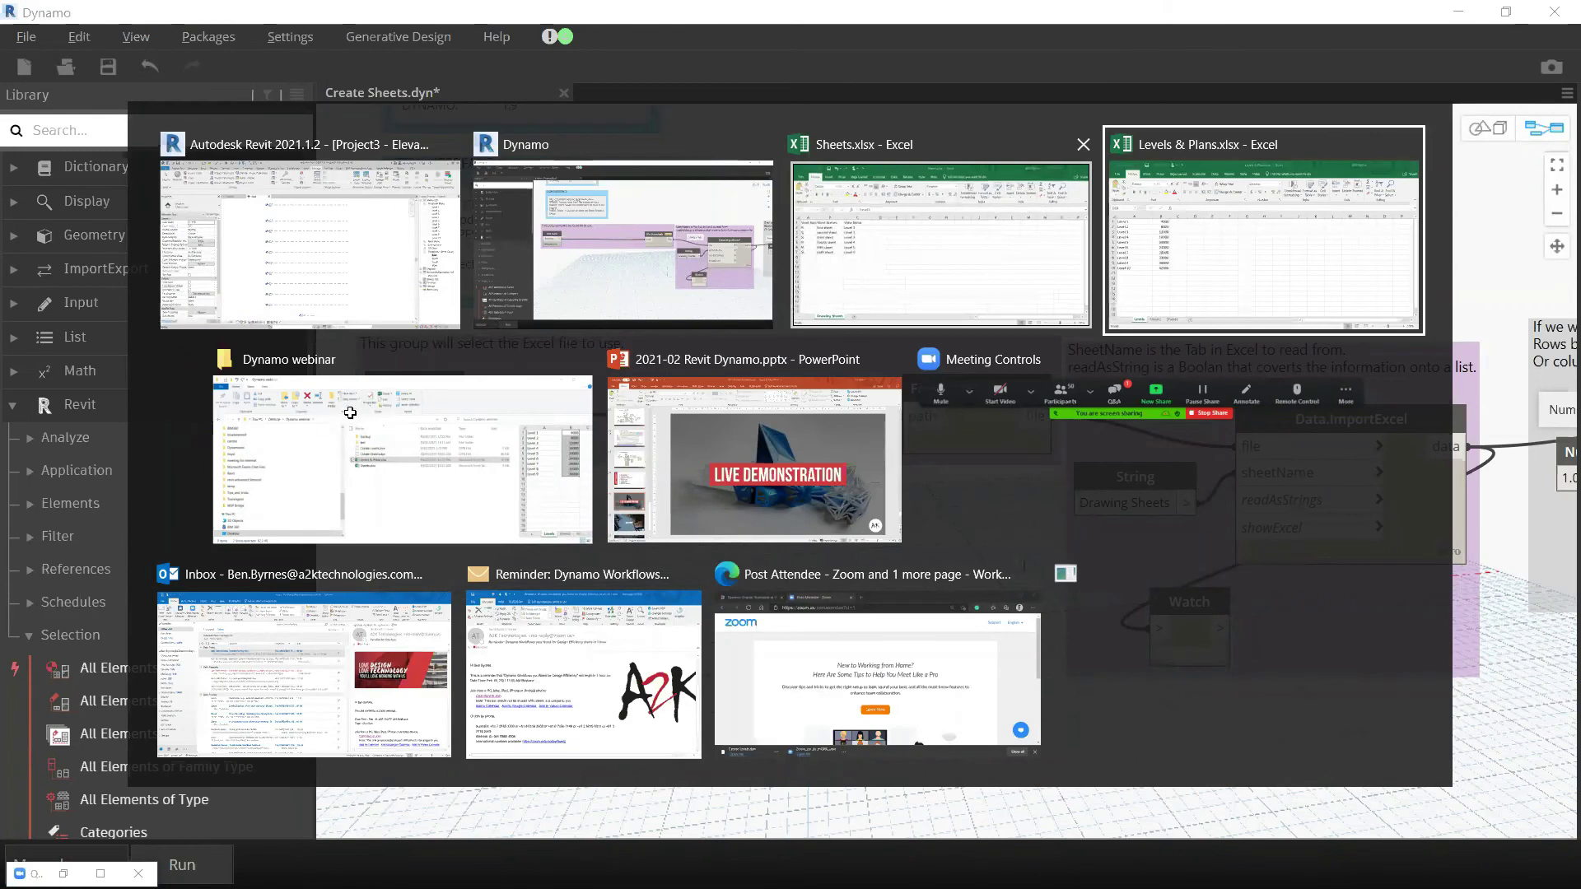
key(alt+shift+Tab)
click(376, 515)
drag(384, 523, 384, 543)
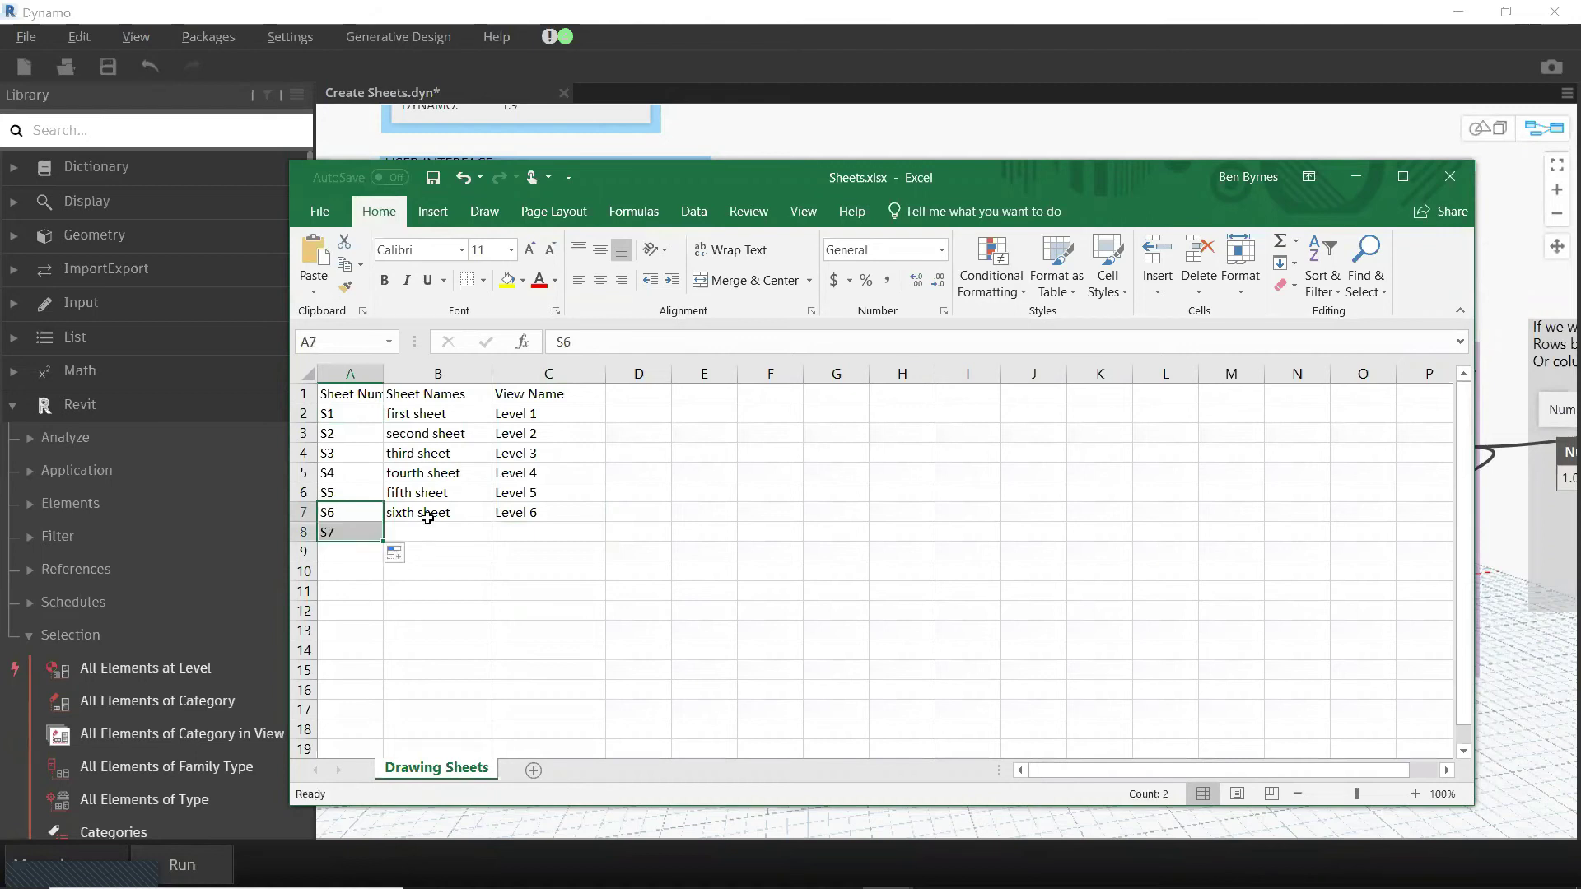
Step: Enter "seventh sheet" as the sheet name in cell B8 and close Sheets.xlsx without saving
click(388, 527)
text(sev)
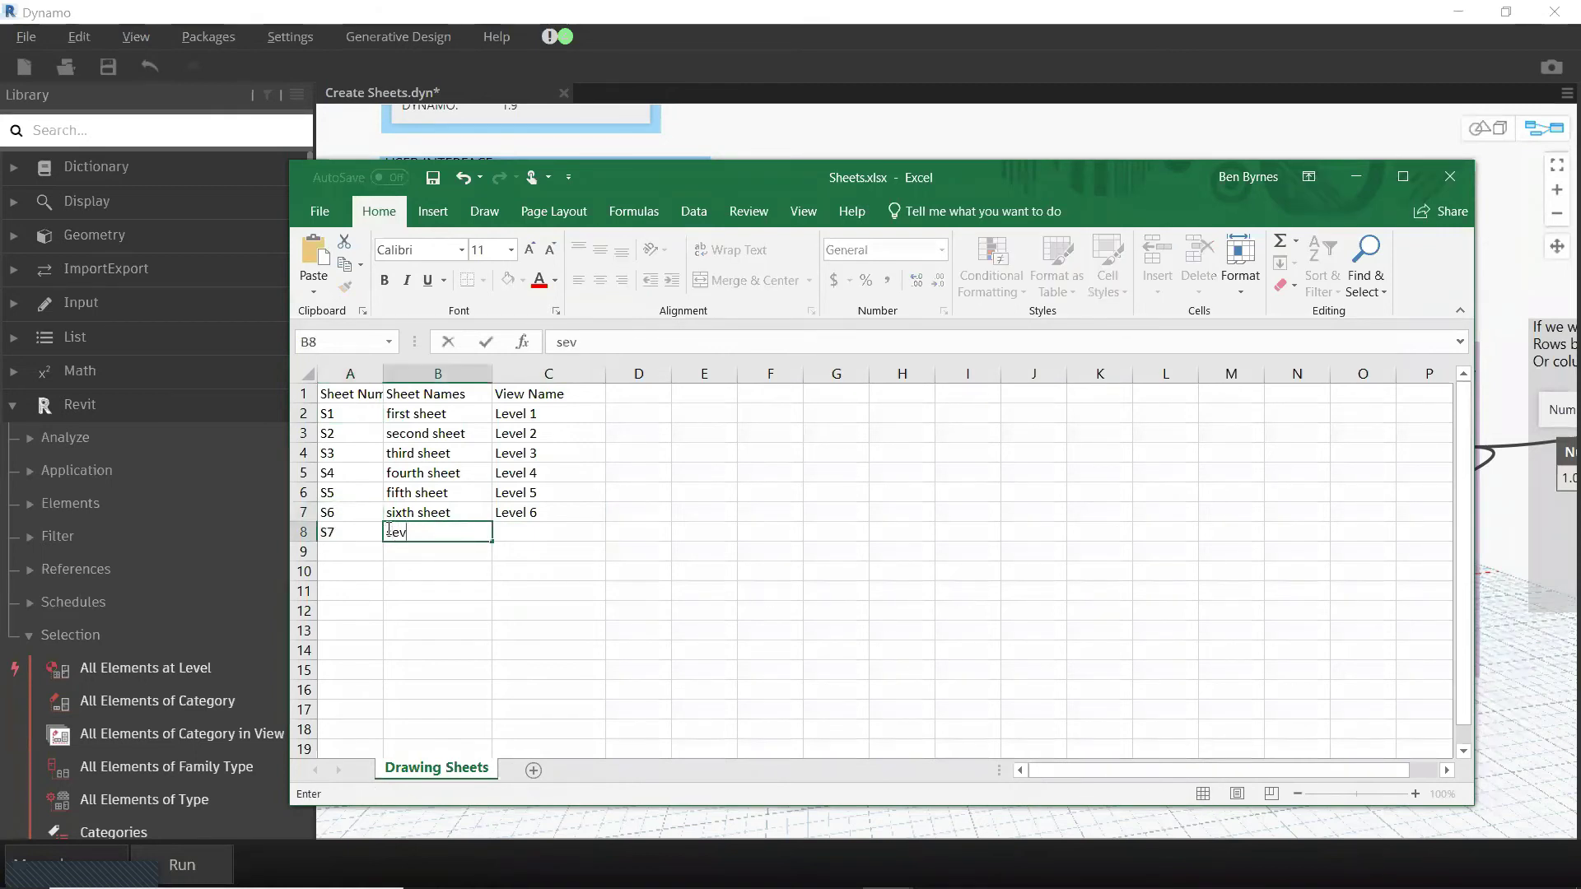
key(BackSpace)
key(BackSpace)
text(seventh shee)
click(702, 607)
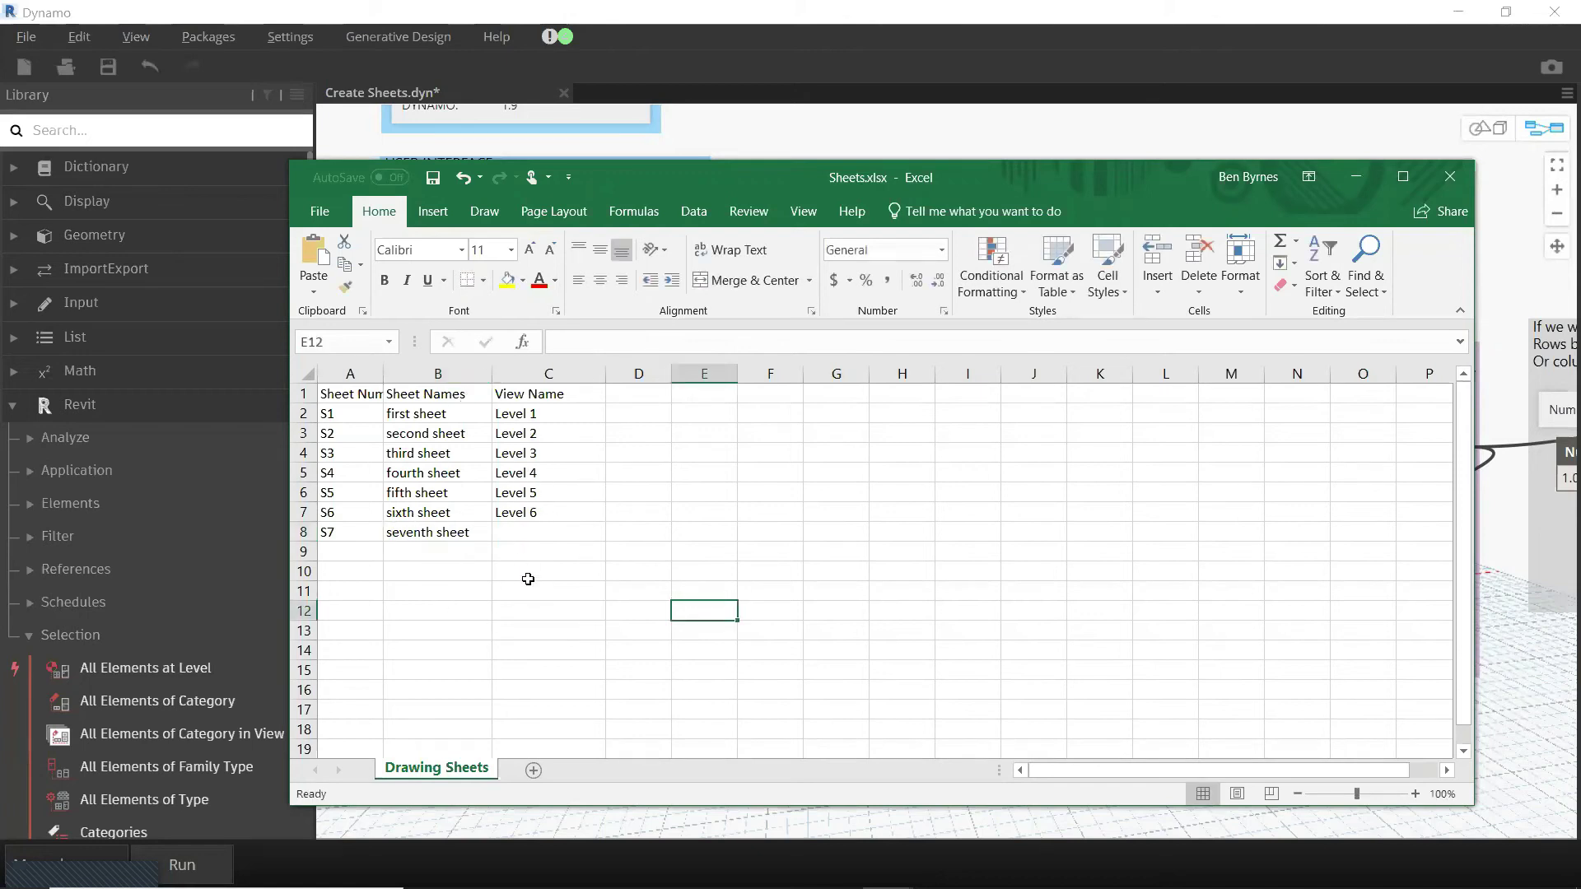
click(1450, 181)
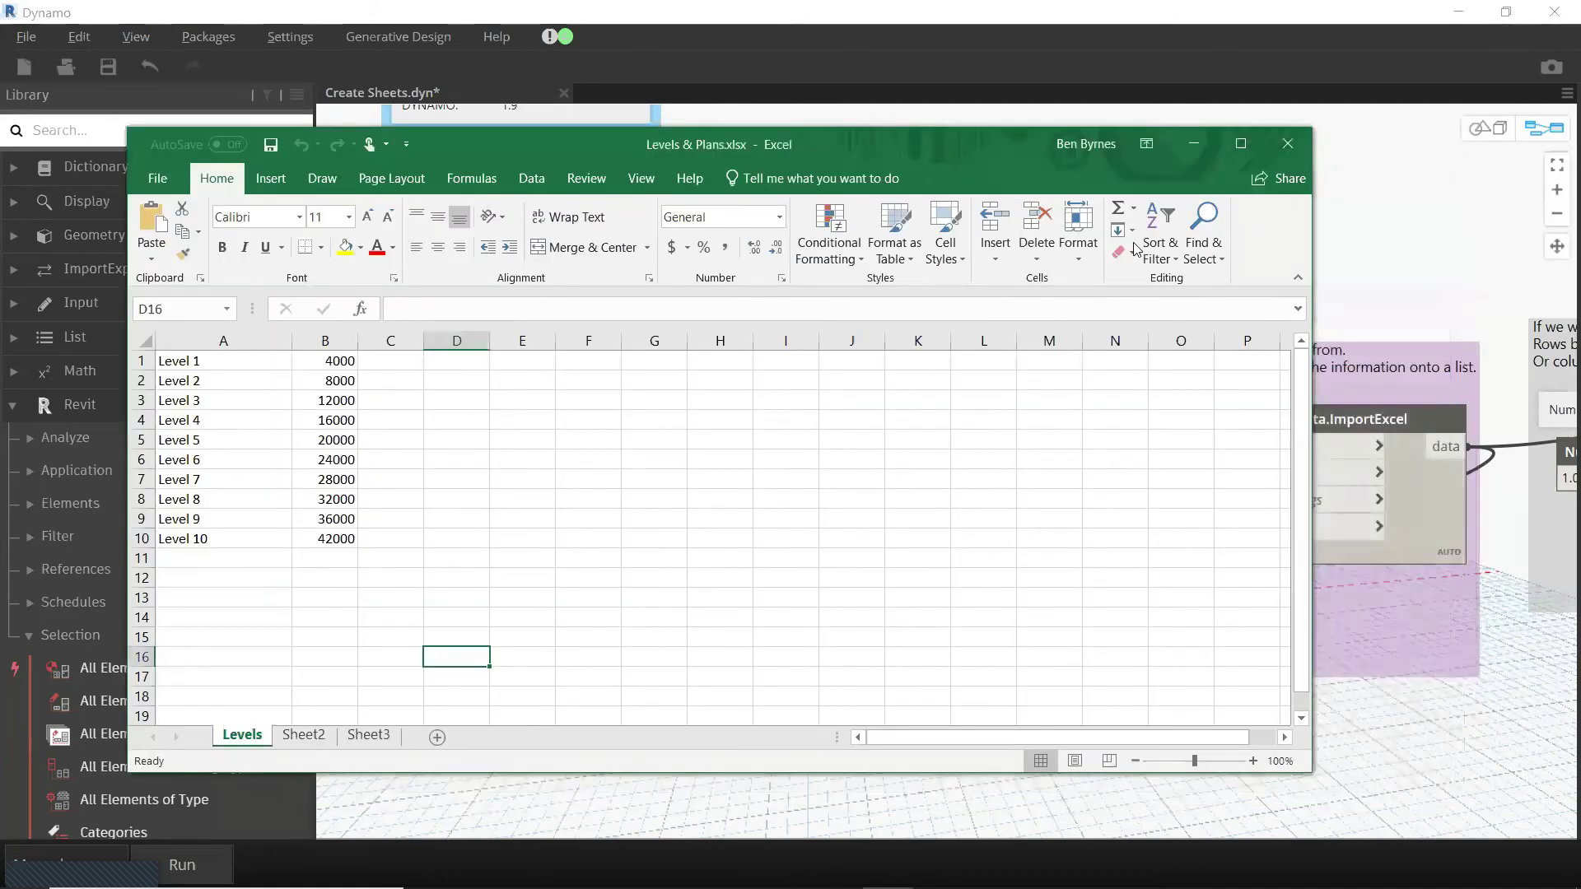
Step: Switch to the Dynamo webinar folder in File Explorer and open Sheets.xlsx again
key(alt+Tab)
key(alt+Tab)
key(alt+Tab)
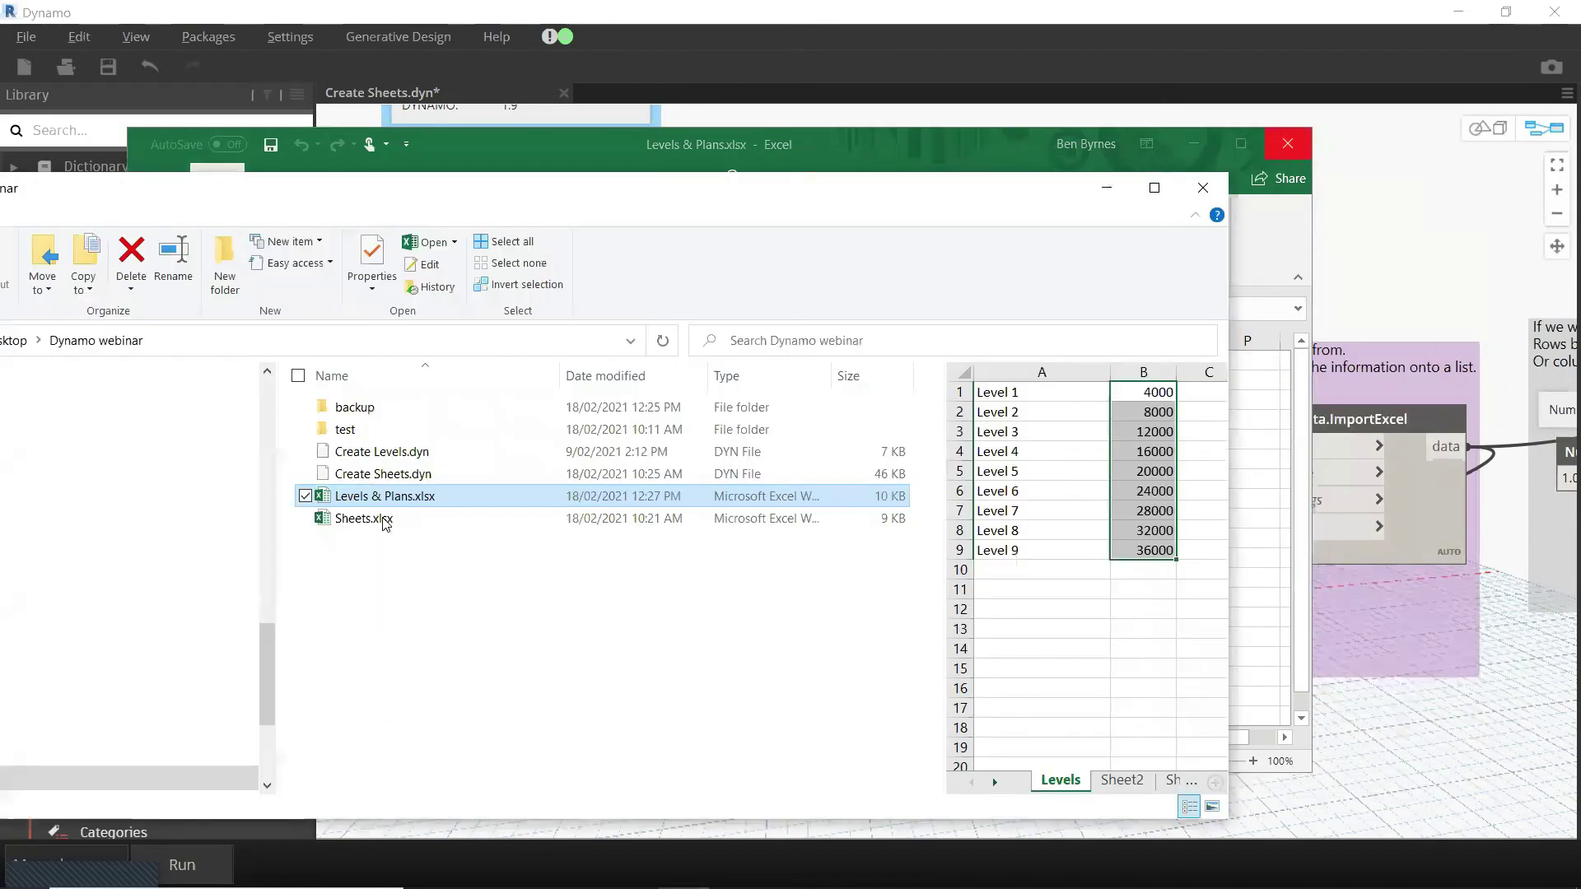
click(384, 519)
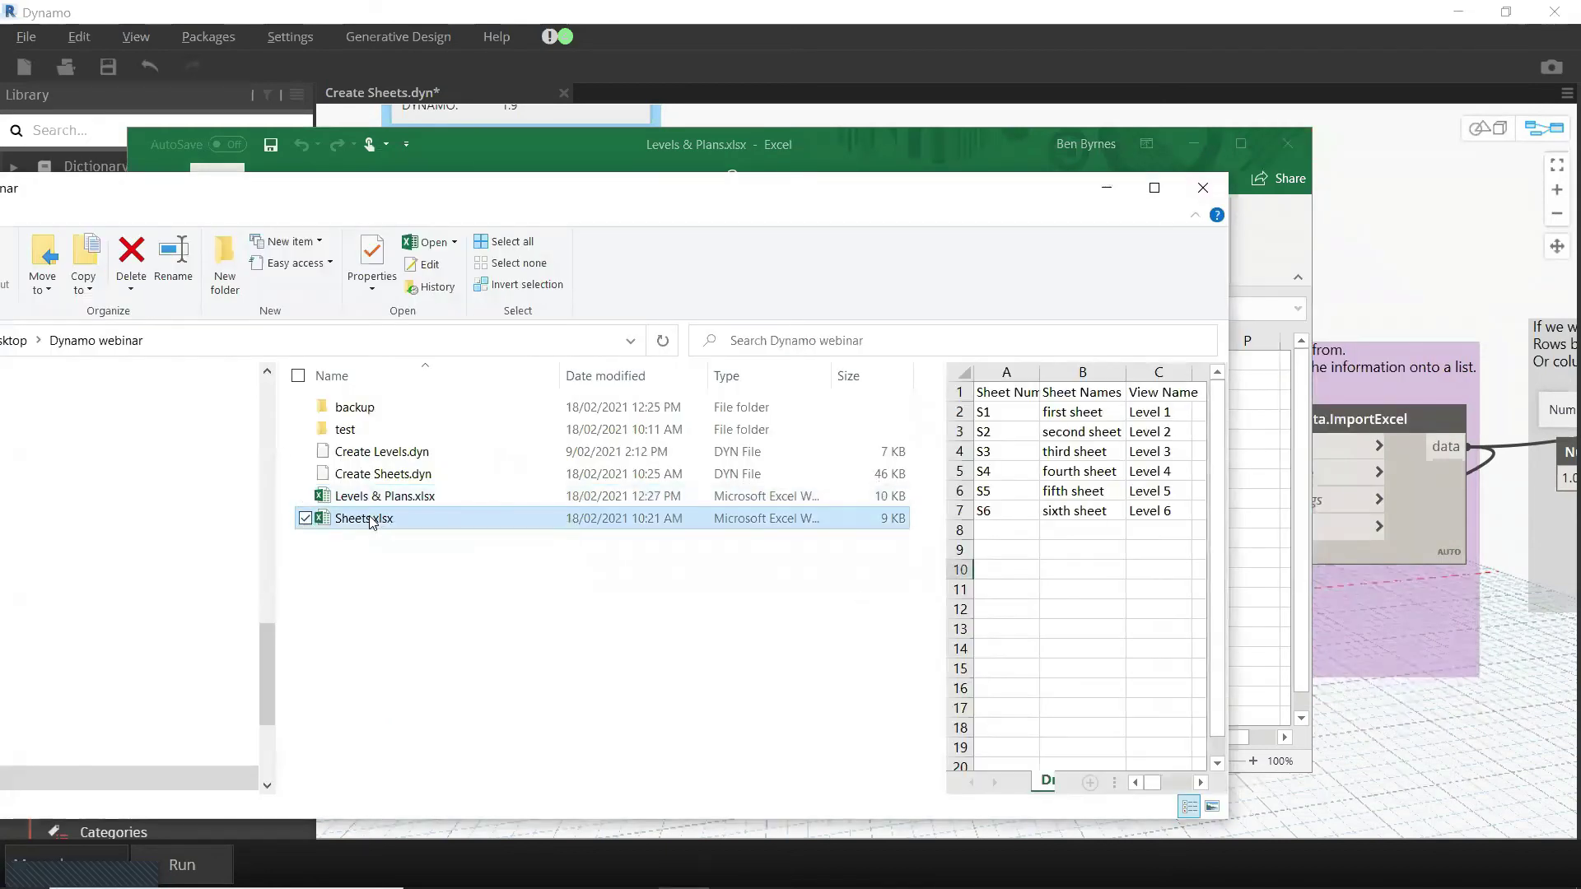
double_click(370, 520)
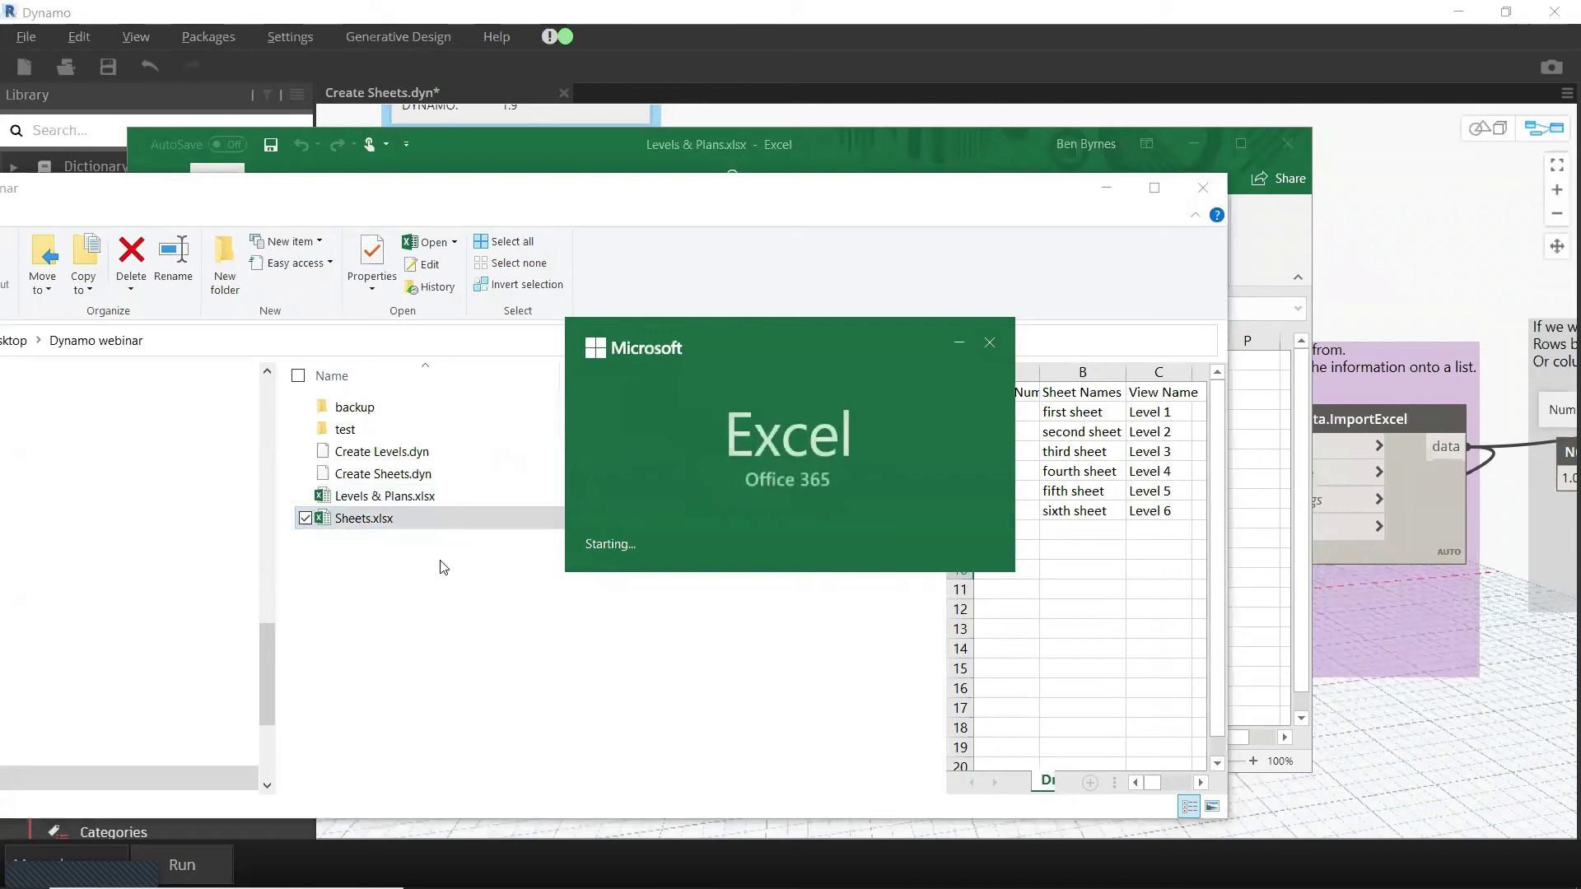